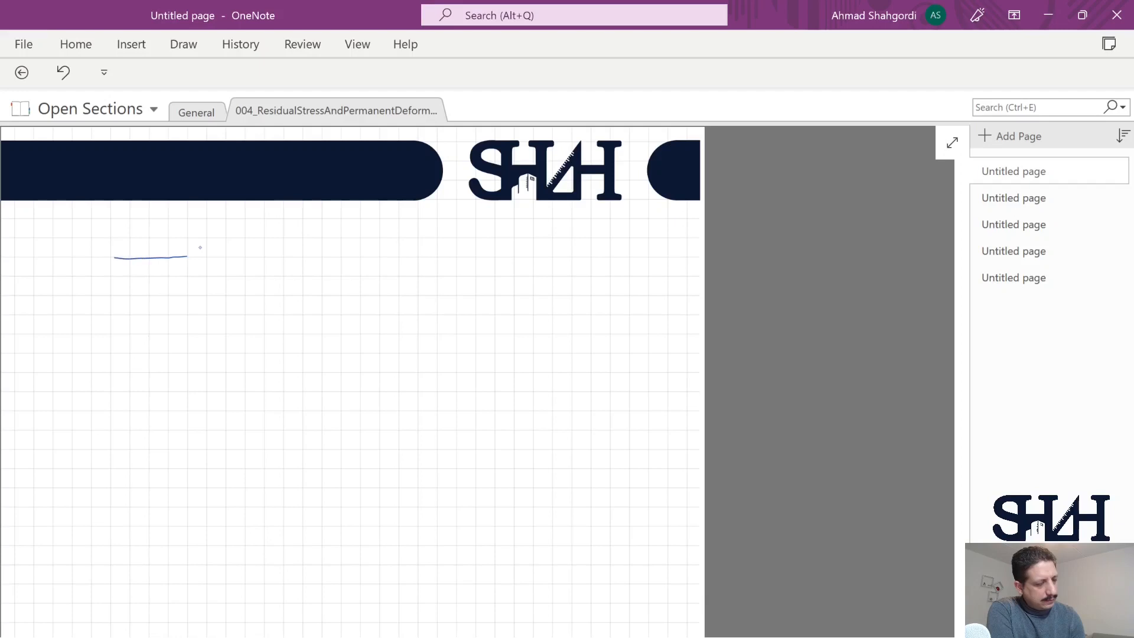
# Step: Sketch a thin horizontal bar fixed between two hatched walls and label its left end A and right end B
pyautogui.moveTo(114, 257); pyautogui.dragTo(71, 264)
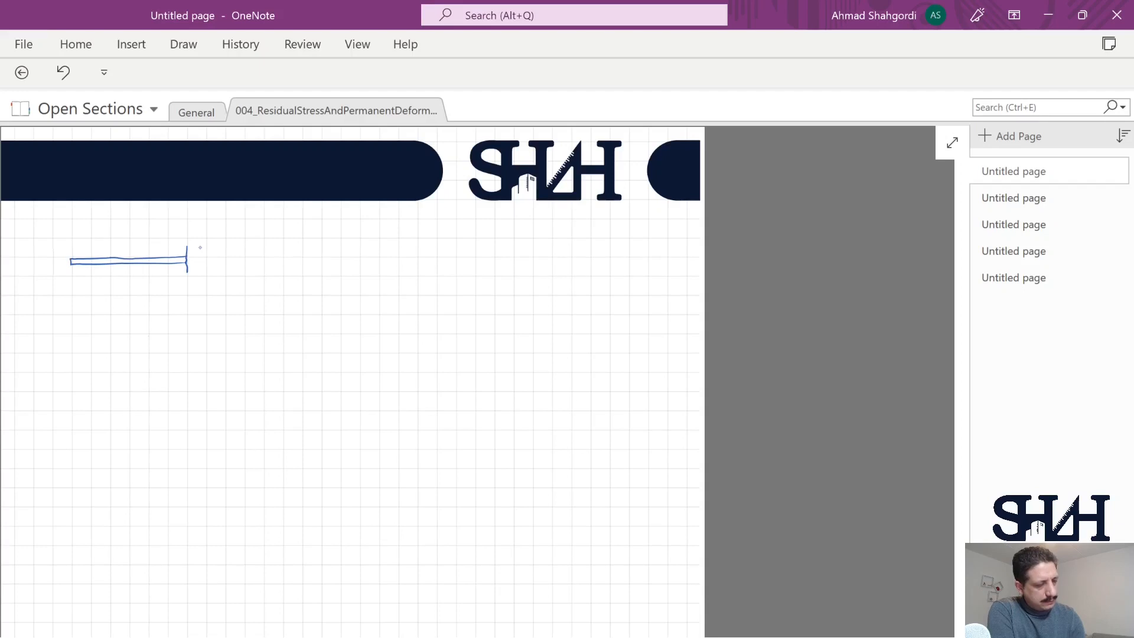
pyautogui.moveTo(187, 254); pyautogui.dragTo(192, 257)
pyautogui.moveTo(187, 258); pyautogui.dragTo(193, 269)
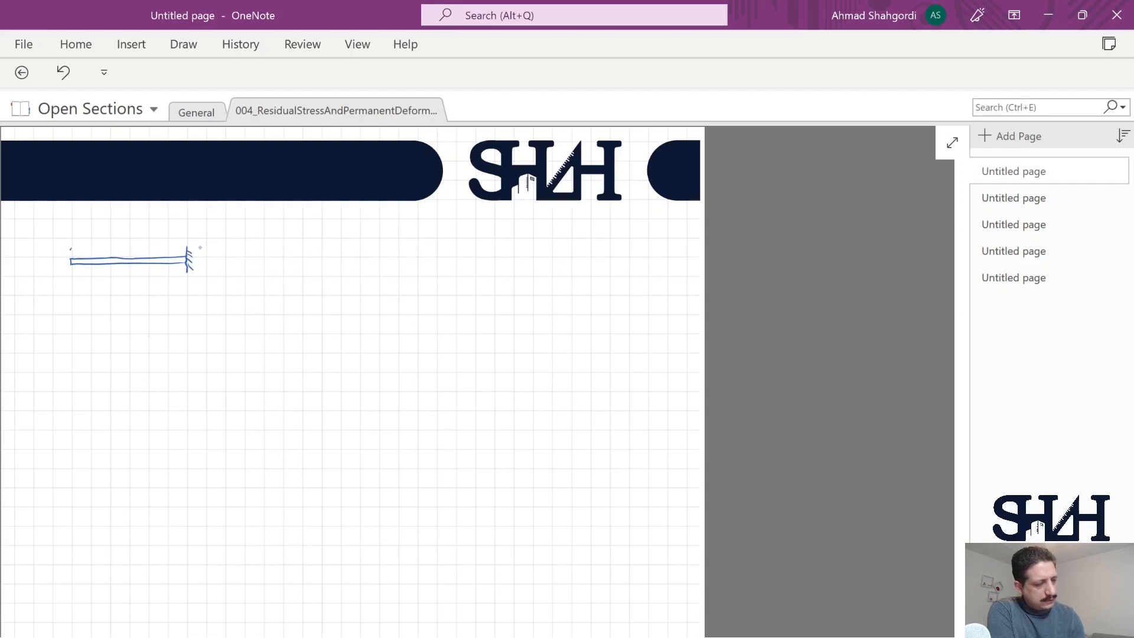
pyautogui.moveTo(62, 255); pyautogui.dragTo(68, 260)
pyautogui.moveTo(62, 261)
pyautogui.mouseDown()
pyautogui.moveTo(67, 272)
pyautogui.moveTo(47, 269)
pyautogui.mouseUp()
pyautogui.moveTo(197, 265); pyautogui.dragTo(196, 274)
pyautogui.moveTo(197, 266); pyautogui.dragTo(208, 271)
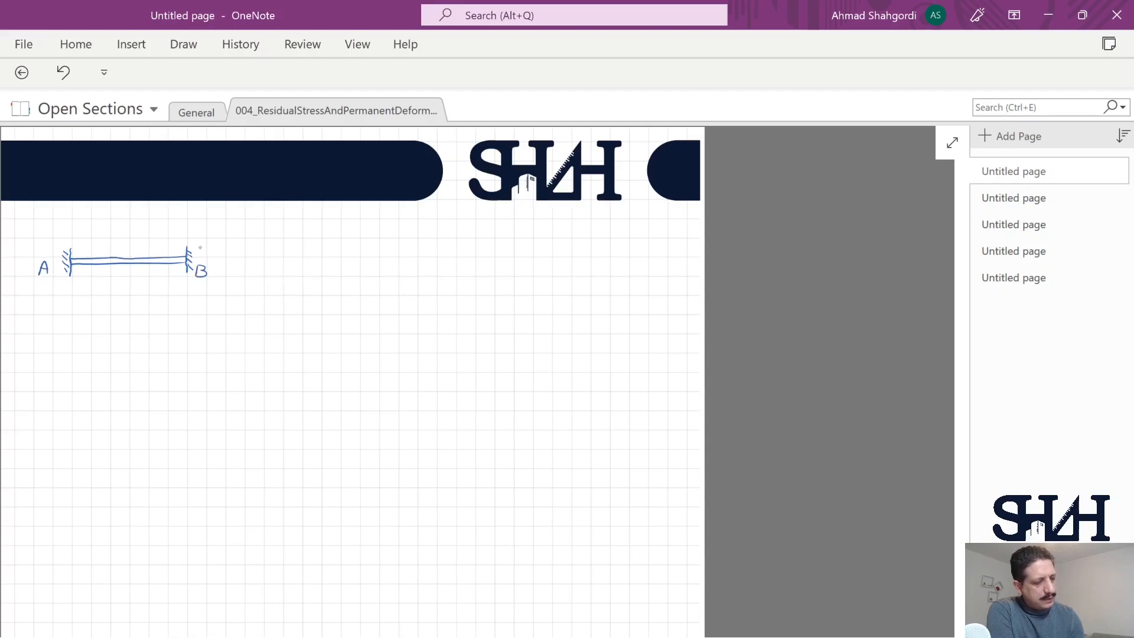
# Step: Mark point C below the bar and dimension segment AC as 400 mm and segment CB as 800 mm
pyautogui.moveTo(115, 273); pyautogui.dragTo(110, 306)
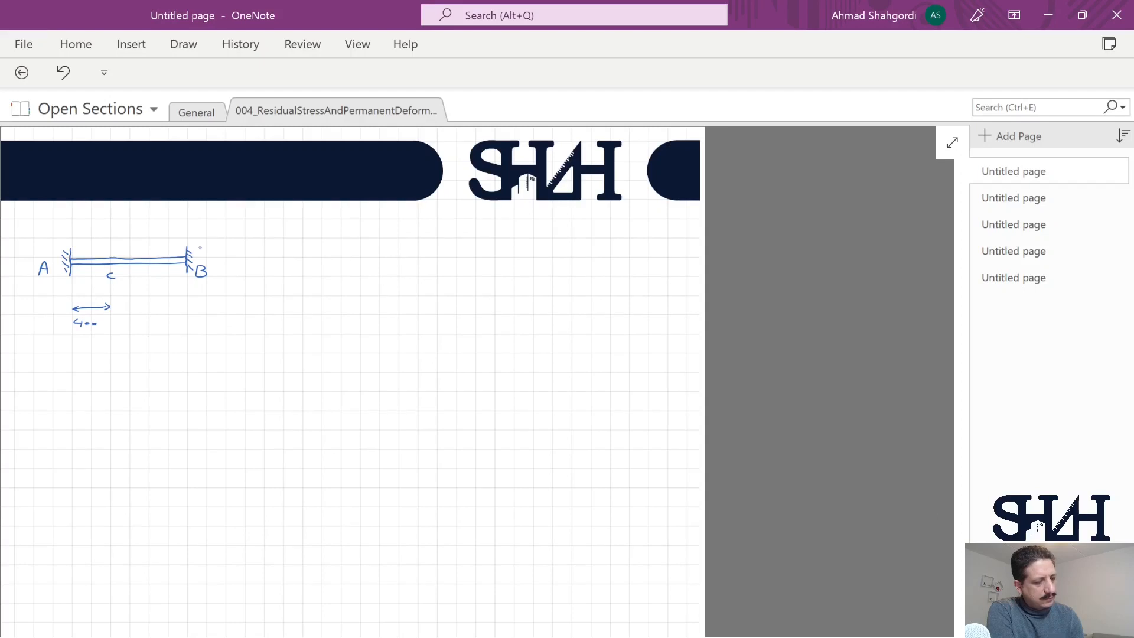
pyautogui.moveTo(144, 308)
pyautogui.mouseDown()
pyautogui.moveTo(186, 307)
pyautogui.moveTo(147, 323)
pyautogui.mouseUp()
pyautogui.moveTo(155, 322); pyautogui.dragTo(161, 321)
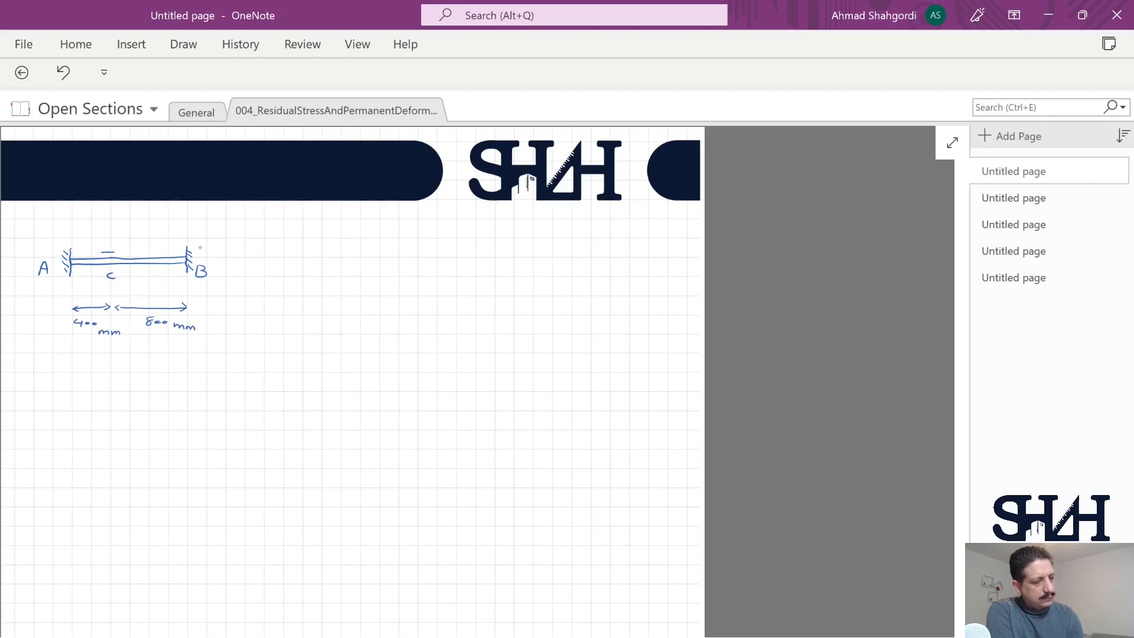
# Step: Draw a leftward 220 kN load arrow above point C and a red rightward 220 kN arrow below the bar
pyautogui.moveTo(102, 248); pyautogui.dragTo(107, 241)
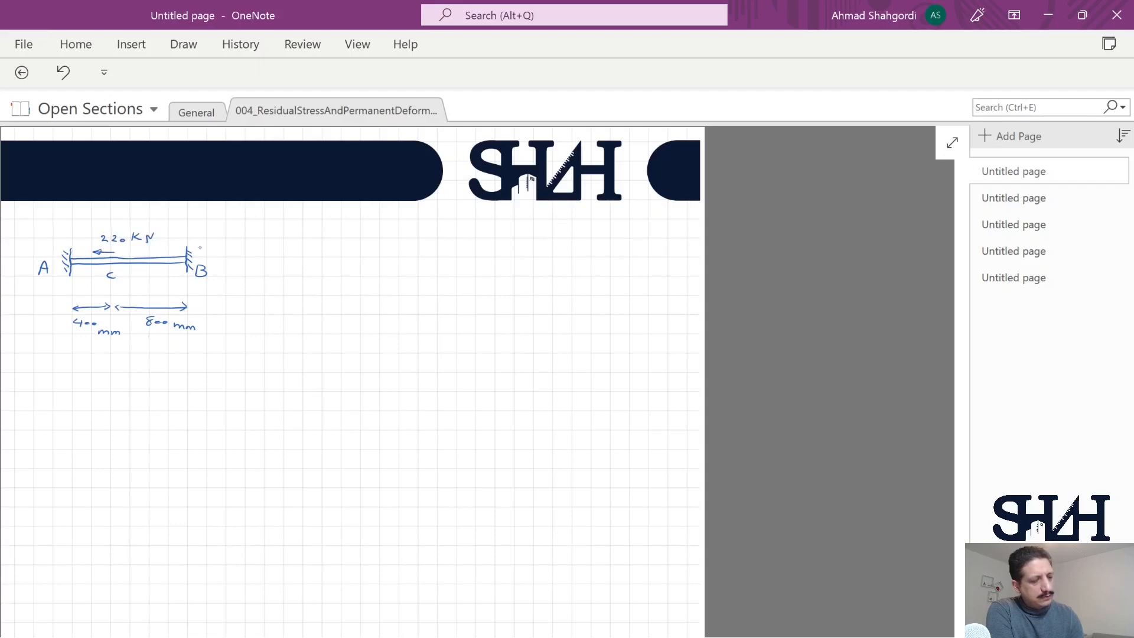
pyautogui.click(183, 44)
pyautogui.click(185, 90)
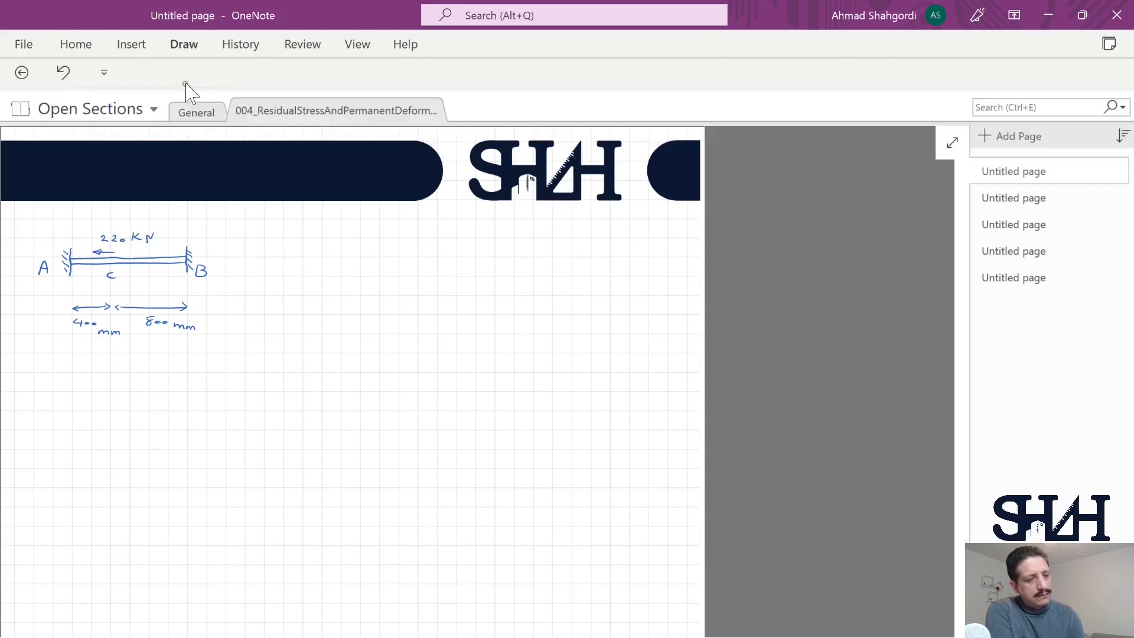
pyautogui.moveTo(95, 270)
pyautogui.mouseDown()
pyautogui.moveTo(122, 270)
pyautogui.moveTo(119, 289)
pyautogui.mouseUp()
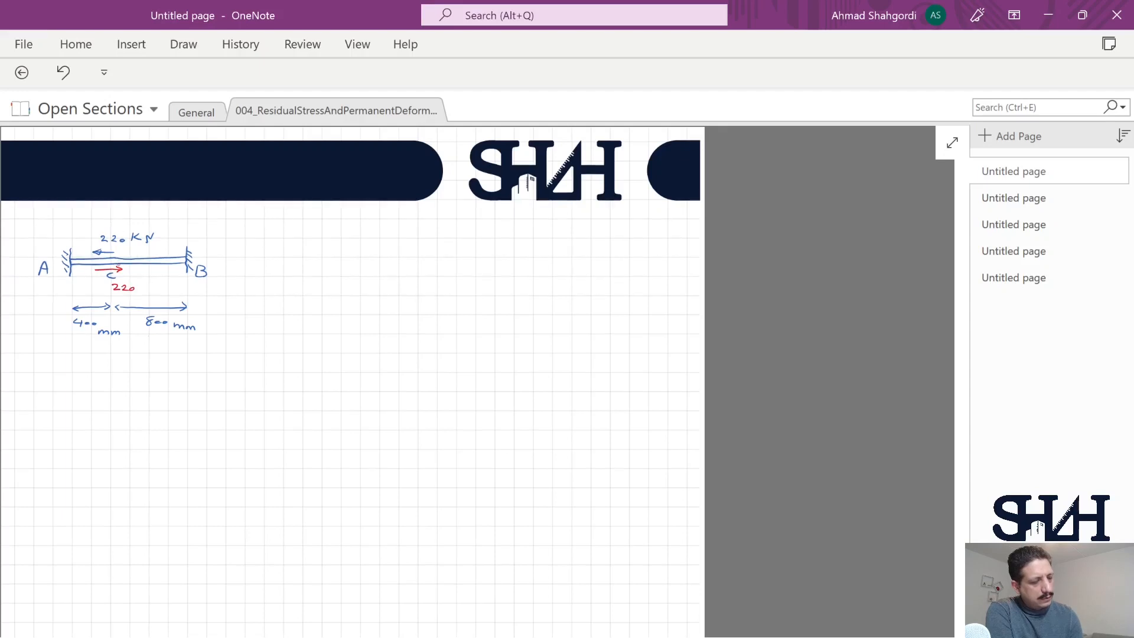
# Step: Number the two loads in green with circled 1 beside the leftward load and circled 2 beside the rightward one
pyautogui.click(183, 46)
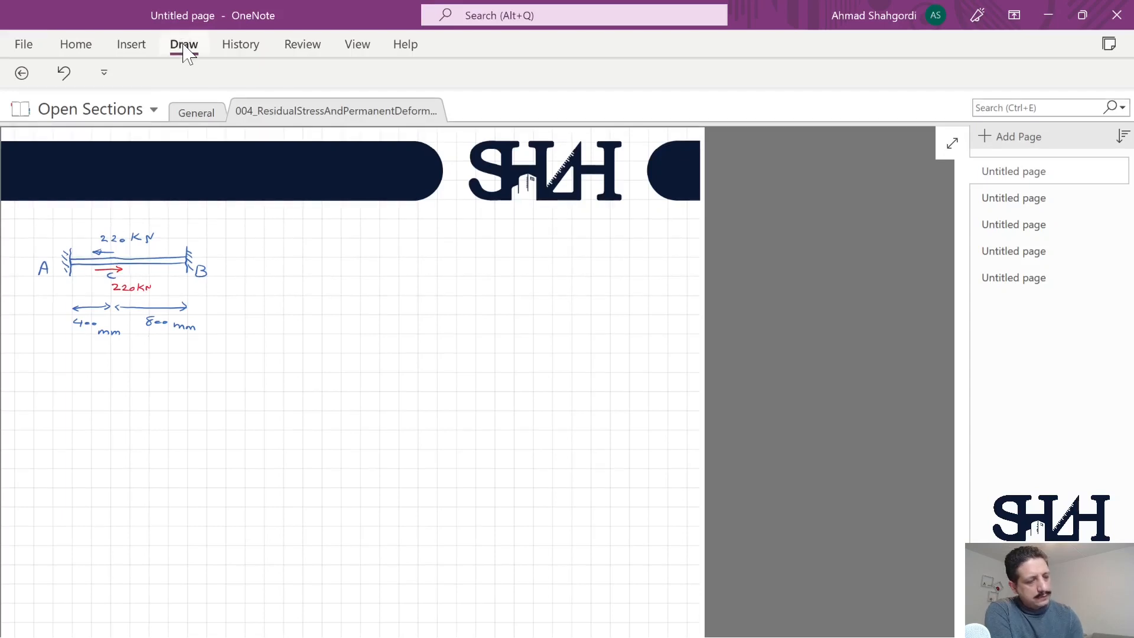
pyautogui.click(280, 82)
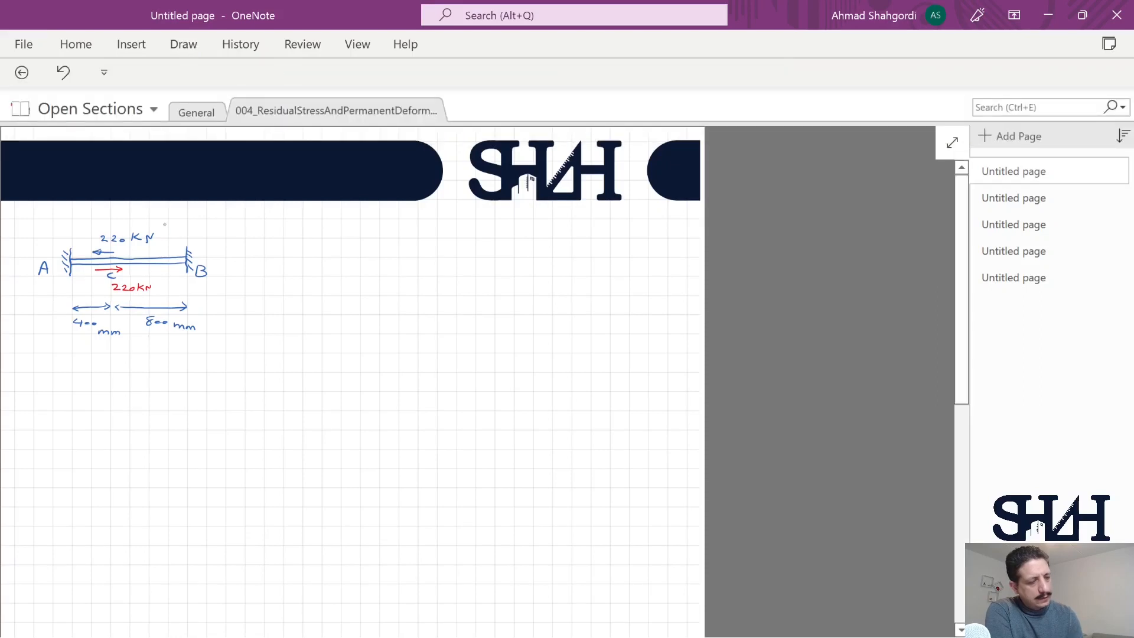
pyautogui.moveTo(168, 229); pyautogui.dragTo(178, 229)
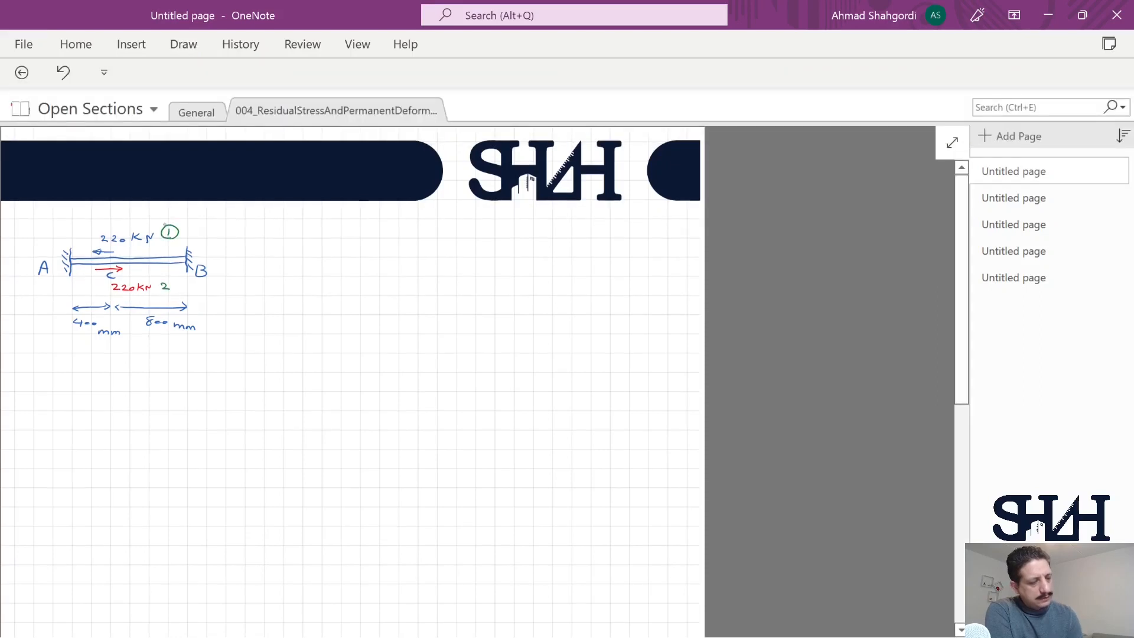
pyautogui.moveTo(161, 283)
pyautogui.mouseDown()
pyautogui.moveTo(169, 290)
pyautogui.moveTo(167, 280)
pyautogui.mouseUp()
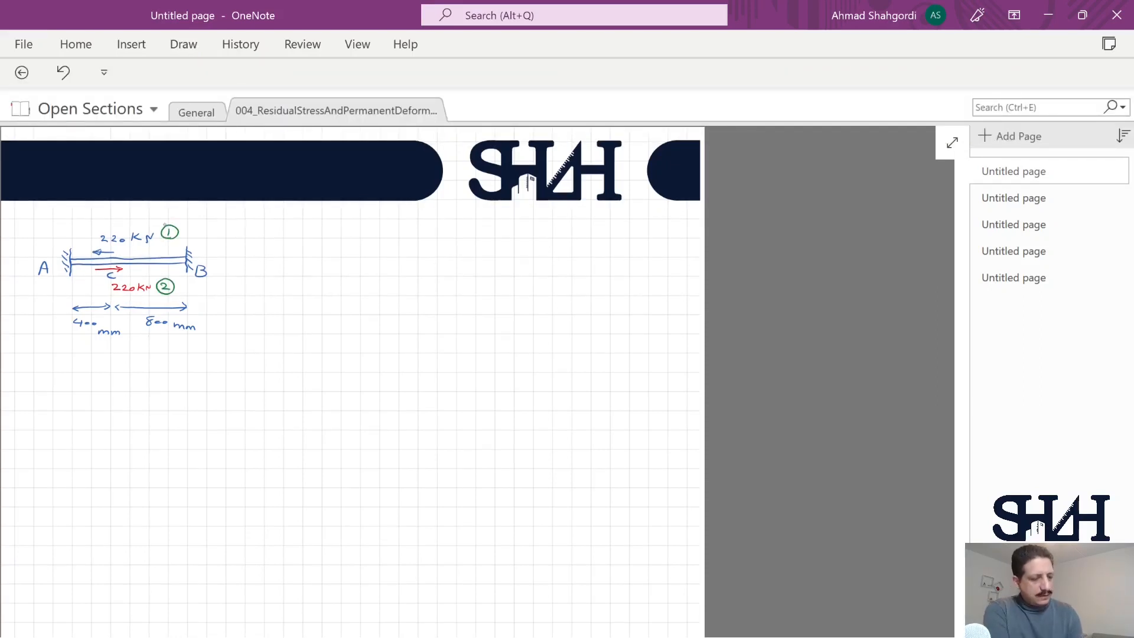
# Step: Draw a pair of crossing green axes with arrowheads beside the bar sketch for a stress-strain diagram
pyautogui.moveTo(281, 241); pyautogui.dragTo(289, 240)
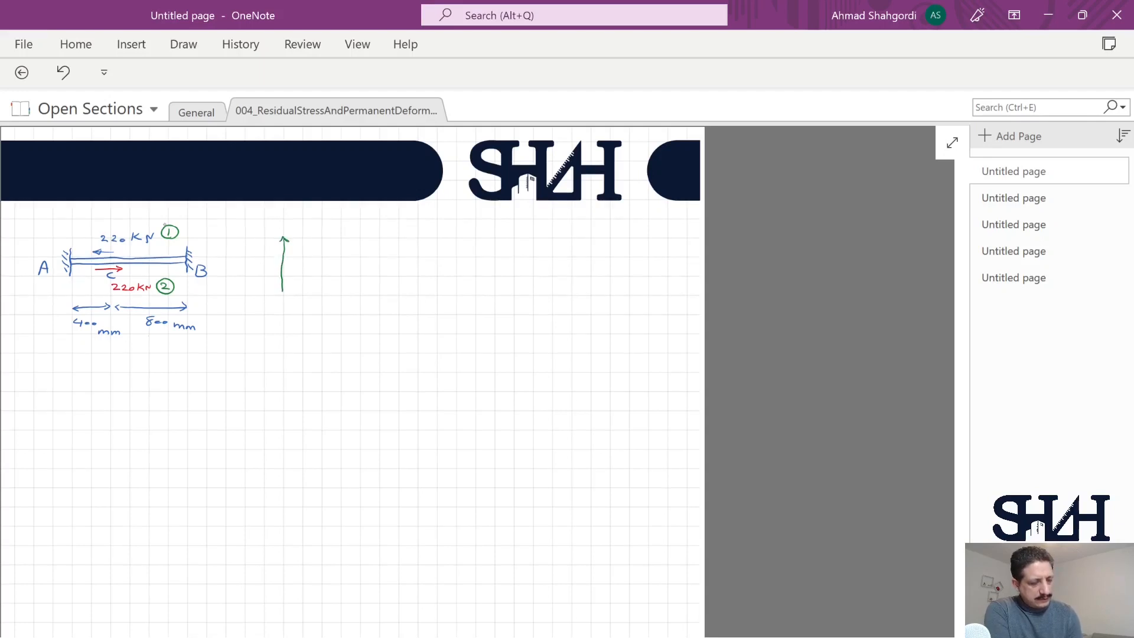
pyautogui.moveTo(282, 327); pyautogui.dragTo(283, 341)
pyautogui.moveTo(366, 291)
pyautogui.mouseDown()
pyautogui.moveTo(365, 301)
pyautogui.moveTo(222, 295)
pyautogui.mouseUp()
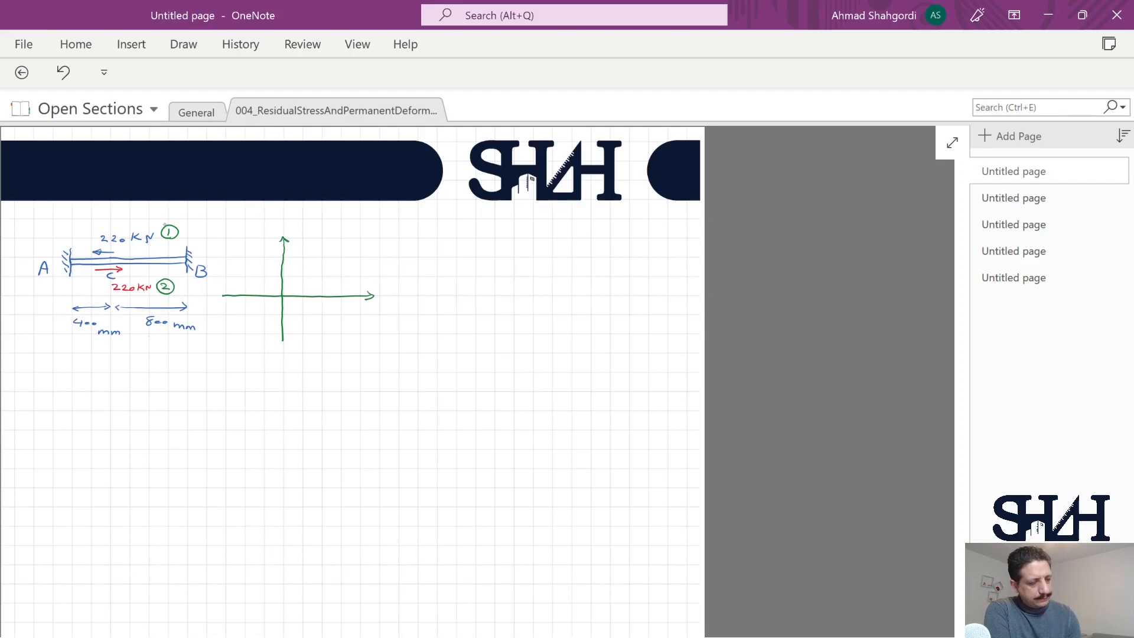
# Step: Sketch the dashed elastic-perfectly plastic tension curve with a plateau at 180 MPa and label the axes σ and ε
pyautogui.moveTo(300, 261); pyautogui.dragTo(284, 294)
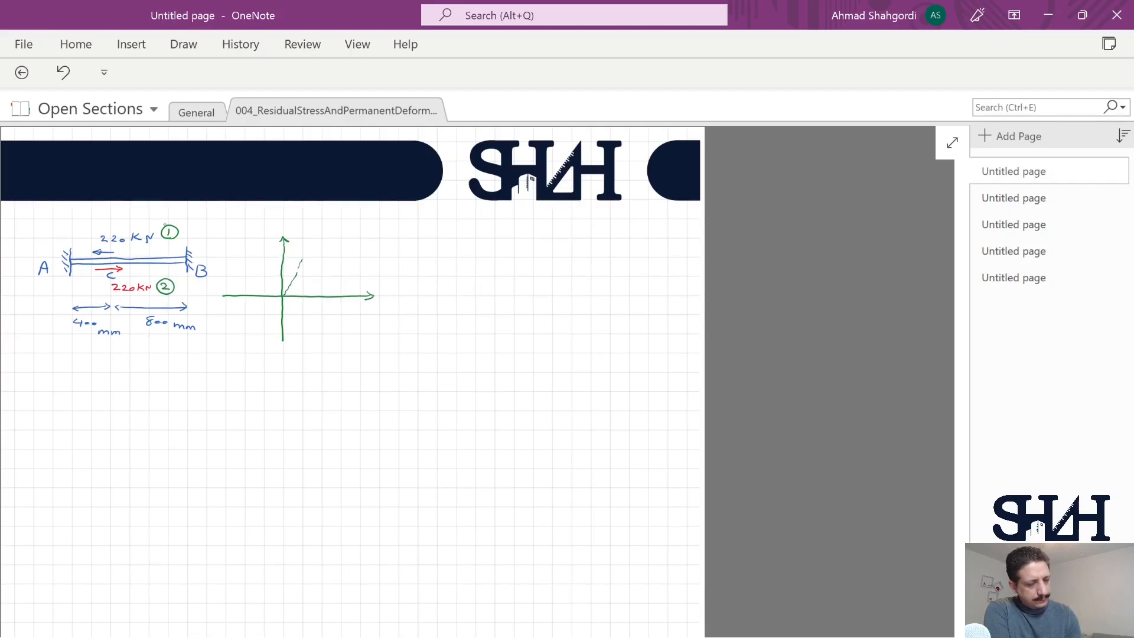
pyautogui.moveTo(345, 257); pyautogui.dragTo(353, 257)
pyautogui.moveTo(360, 256); pyautogui.dragTo(395, 299)
pyautogui.moveTo(281, 224)
pyautogui.mouseDown()
pyautogui.moveTo(295, 257)
pyautogui.moveTo(255, 255)
pyautogui.moveTo(247, 239)
pyautogui.mouseUp()
pyautogui.moveTo(252, 237); pyautogui.dragTo(252, 243)
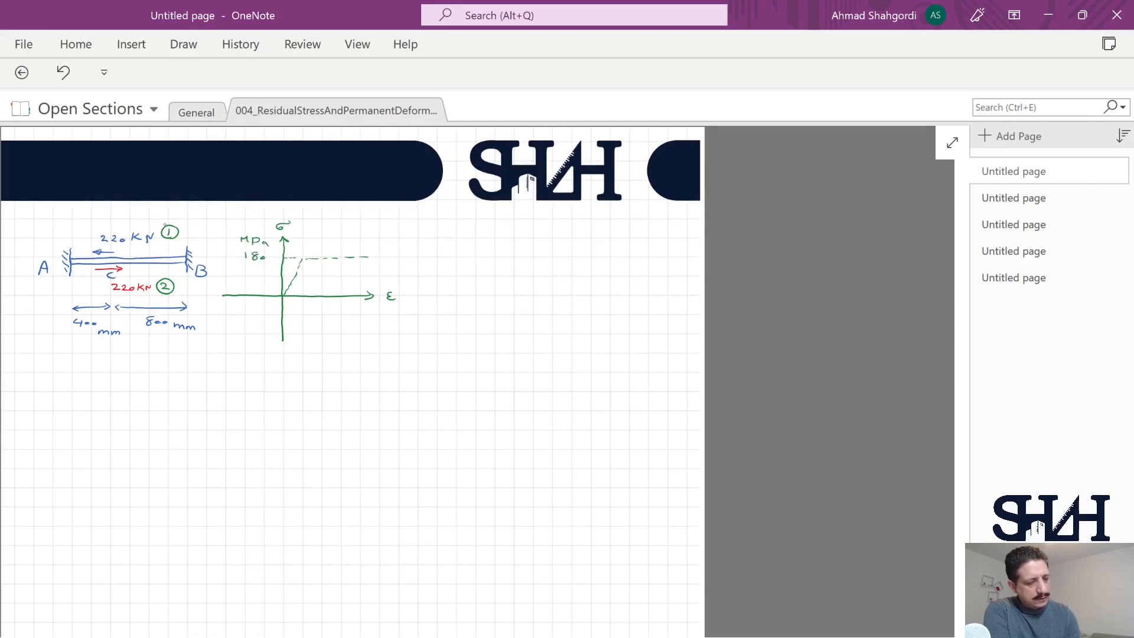
# Step: Add the dashed mirrored compression branch to the stress-strain diagram and mark the tension yield point's position on the strain axis
pyautogui.moveTo(283, 296); pyautogui.dragTo(265, 328)
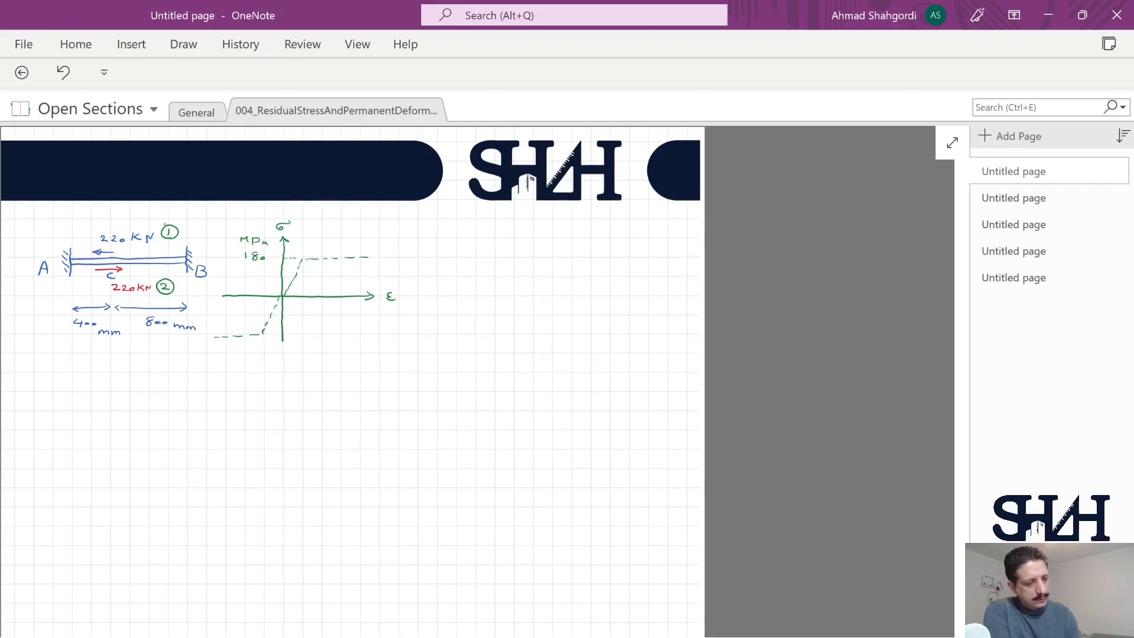
pyautogui.moveTo(303, 270); pyautogui.dragTo(303, 275)
pyautogui.moveTo(303, 279)
pyautogui.mouseDown()
pyautogui.moveTo(306, 310)
pyautogui.moveTo(320, 319)
pyautogui.mouseUp()
pyautogui.click(326, 322)
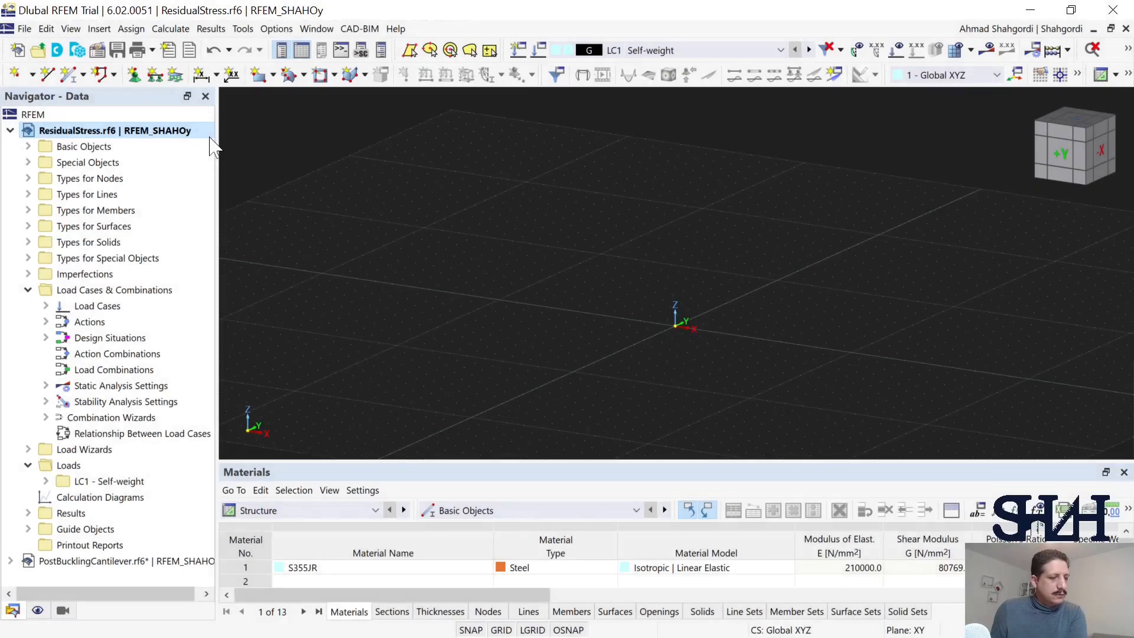
# Step: Switch to RFEM and activate the Nonlinear Material Behavior add-on in the ResidualStress model's base data
pyautogui.doubleClick(320, 272)
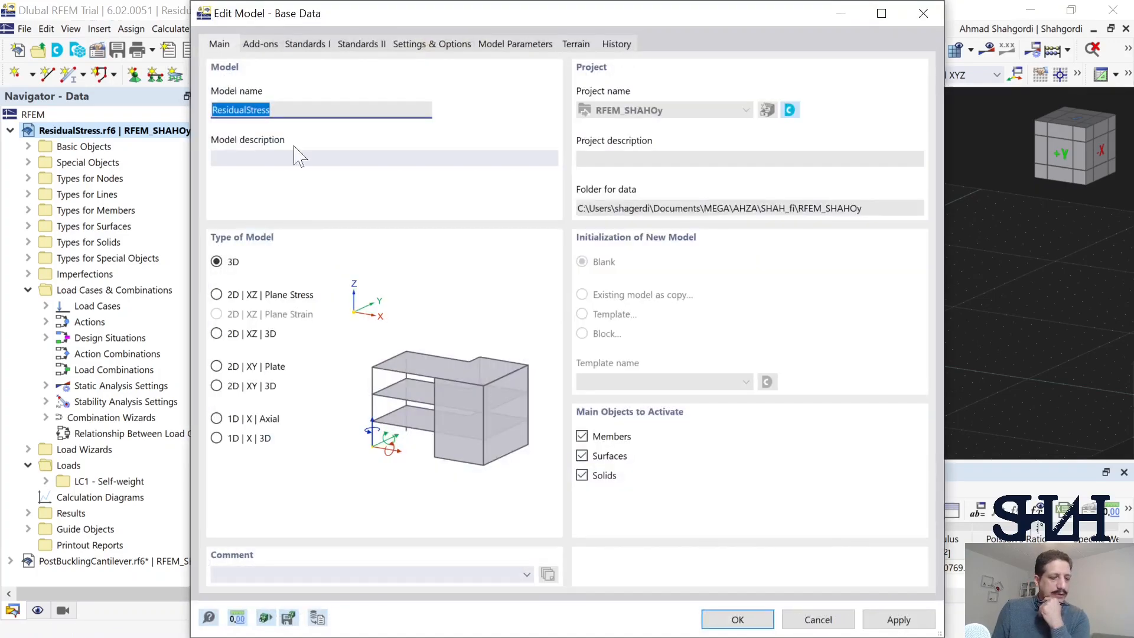
pyautogui.click(260, 44)
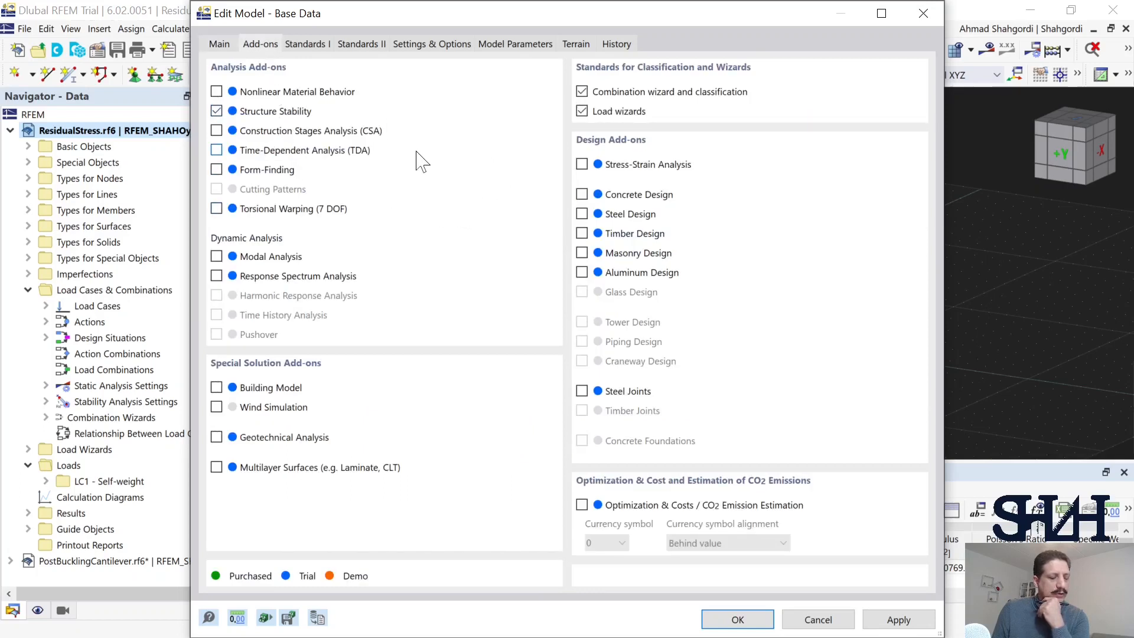
pyautogui.click(216, 91)
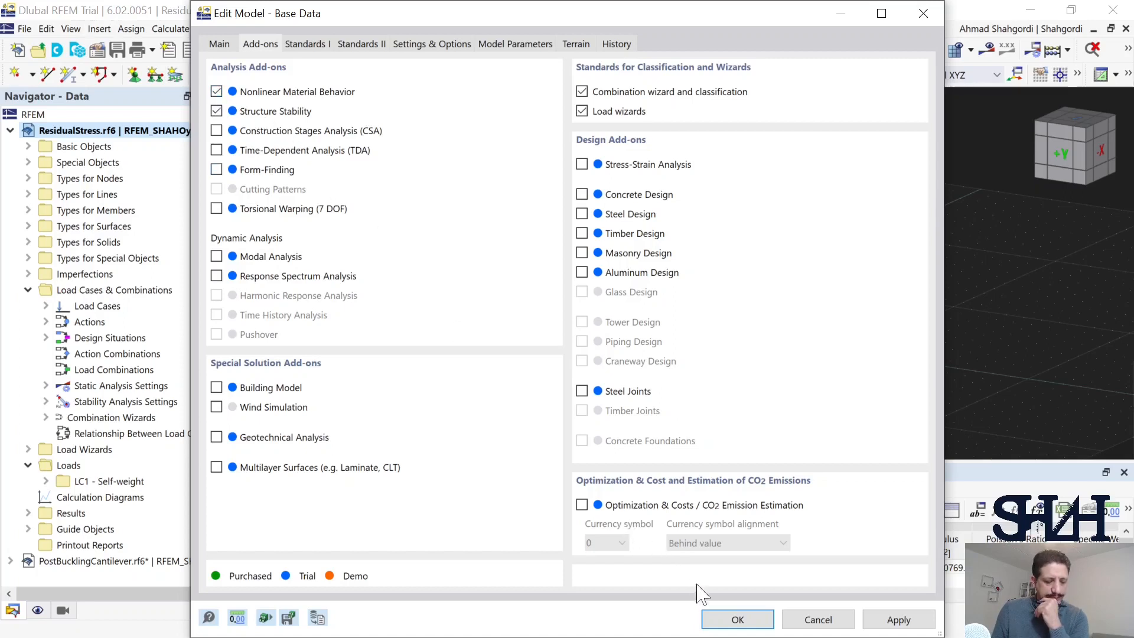
pyautogui.click(719, 619)
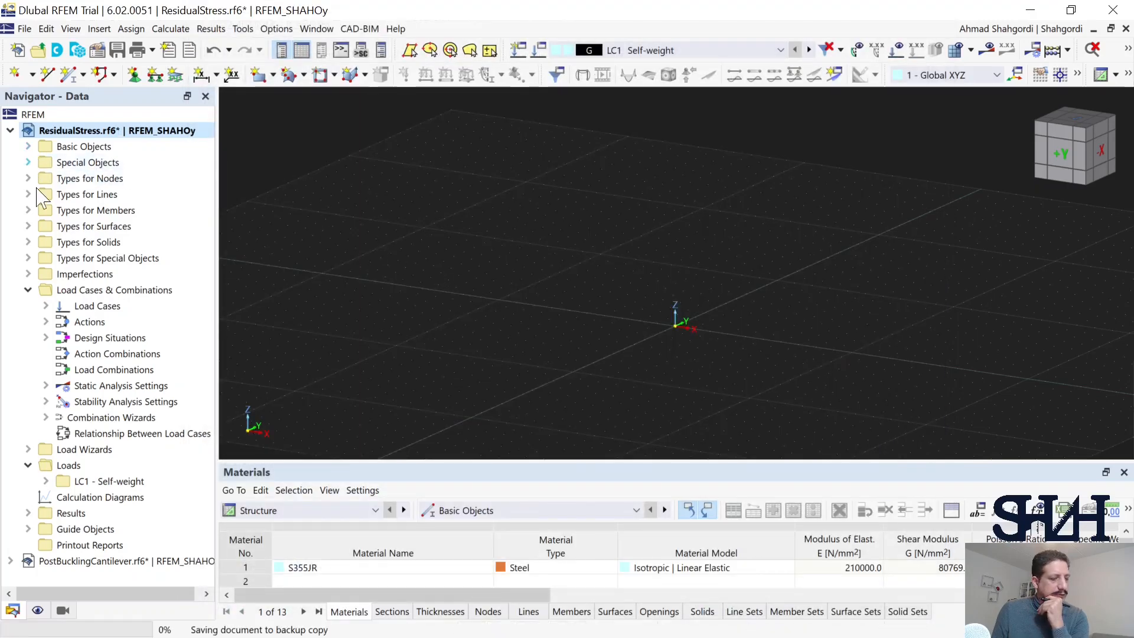
# Step: Create a new material after S355JR and name it Elastic_PerfectlyPlastic
pyautogui.click(28, 147)
pyautogui.doubleClick(100, 166)
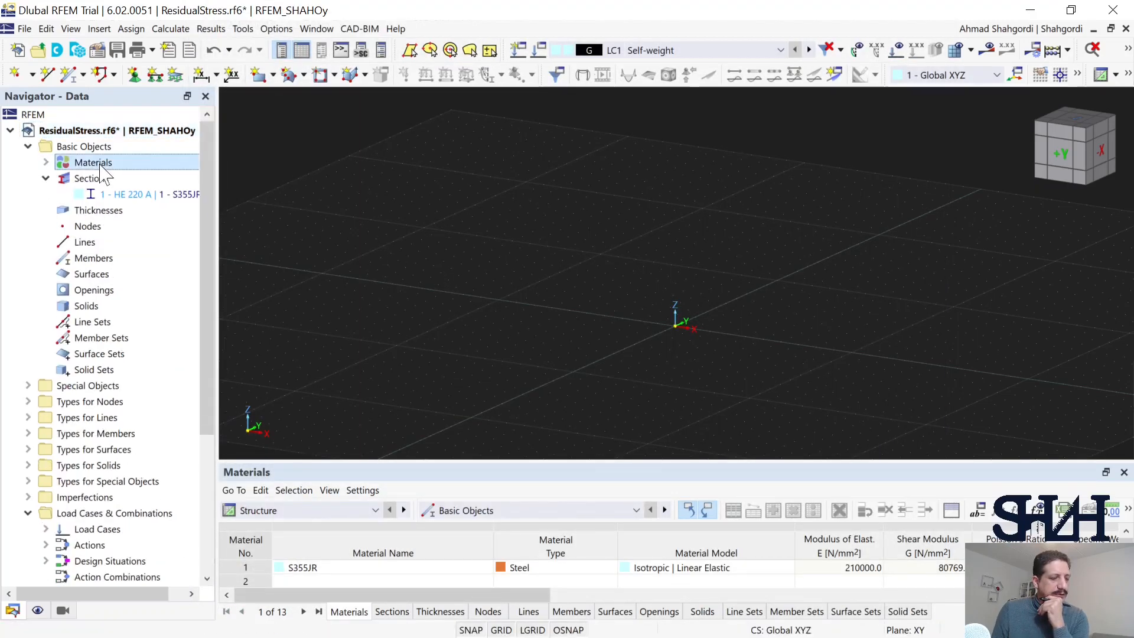
pyautogui.rightClick(101, 167)
pyautogui.click(177, 172)
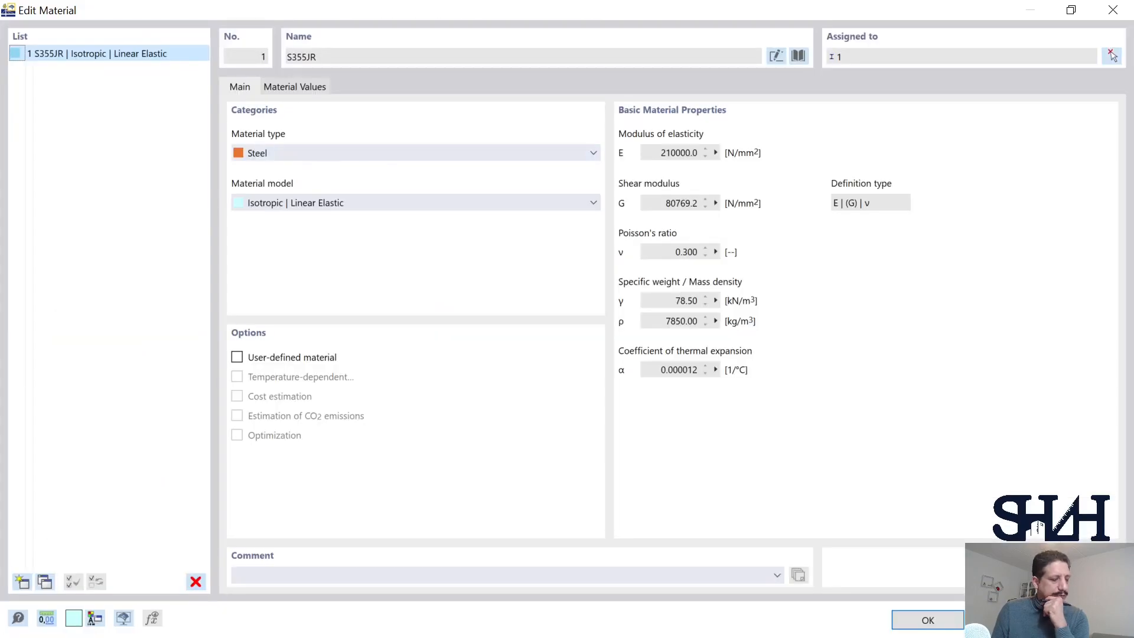
pyautogui.click(23, 581)
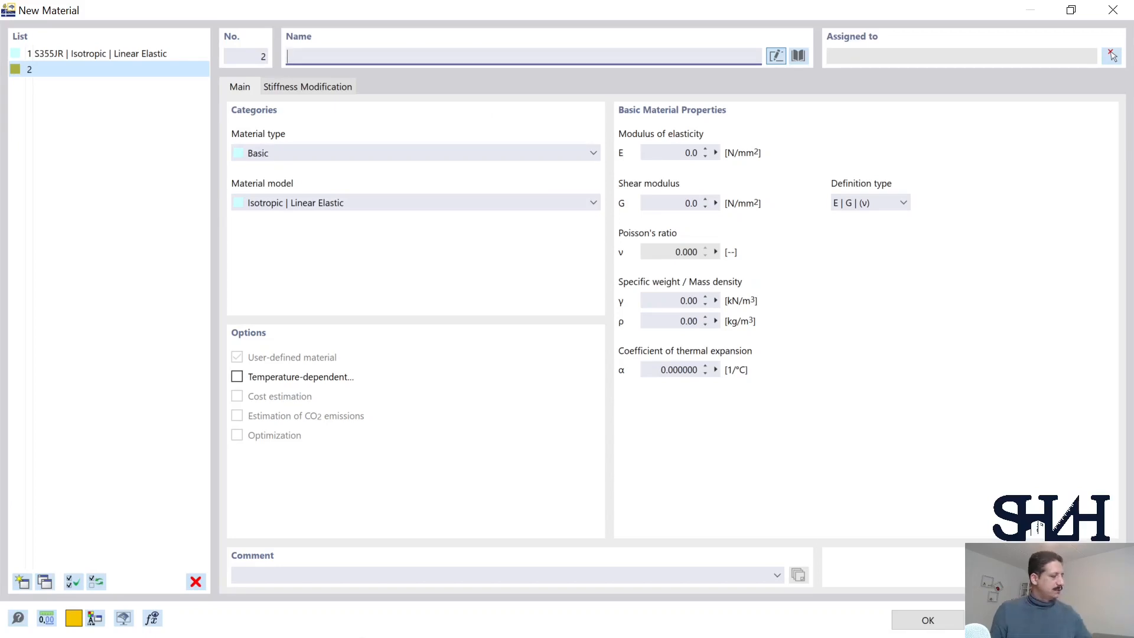
pyautogui.write('Elastic_Per')
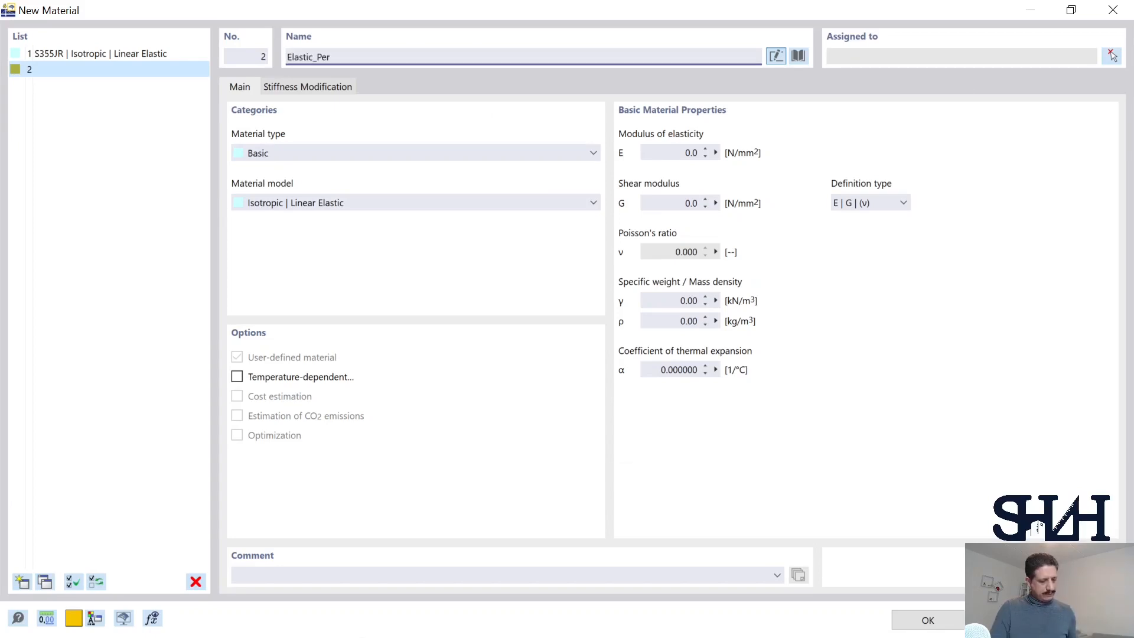
pyautogui.write('fectlyPlastic')
# Step: Keep the new material's type as Basic and set its material model to Isotropic | Nonlinear Elastic (Members)
pyautogui.click(273, 155)
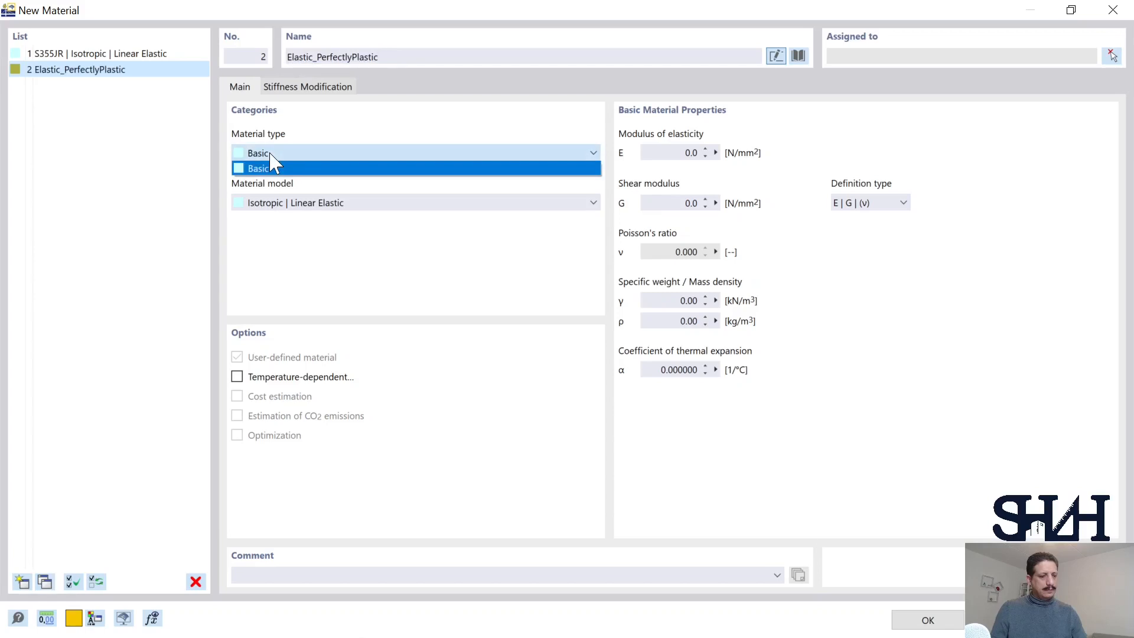
pyautogui.click(273, 168)
pyautogui.click(304, 206)
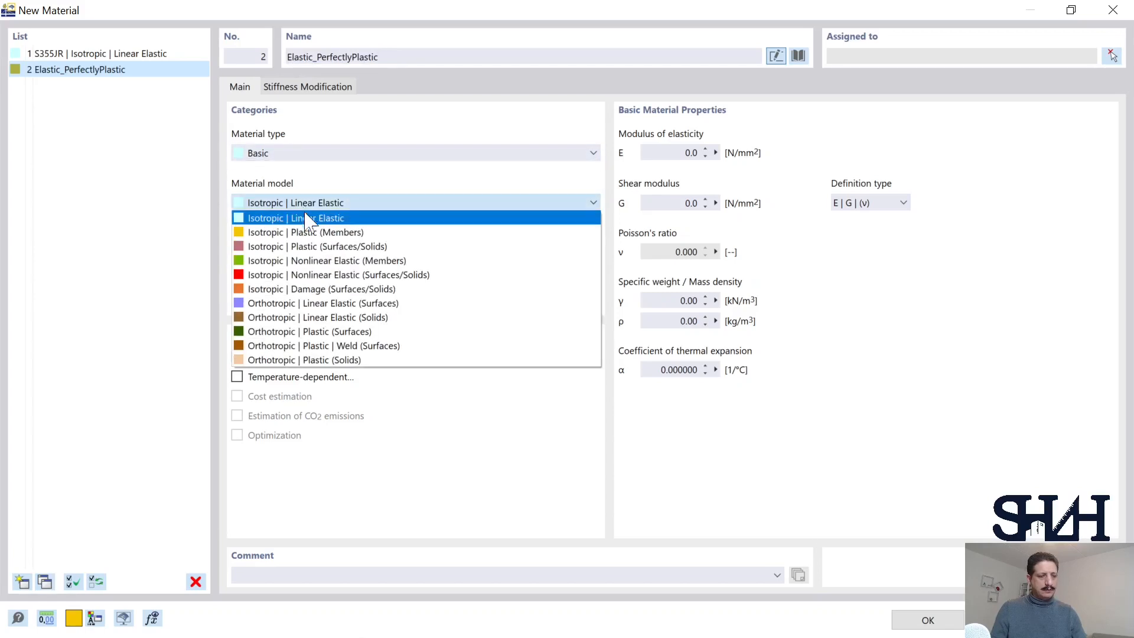
pyautogui.click(324, 263)
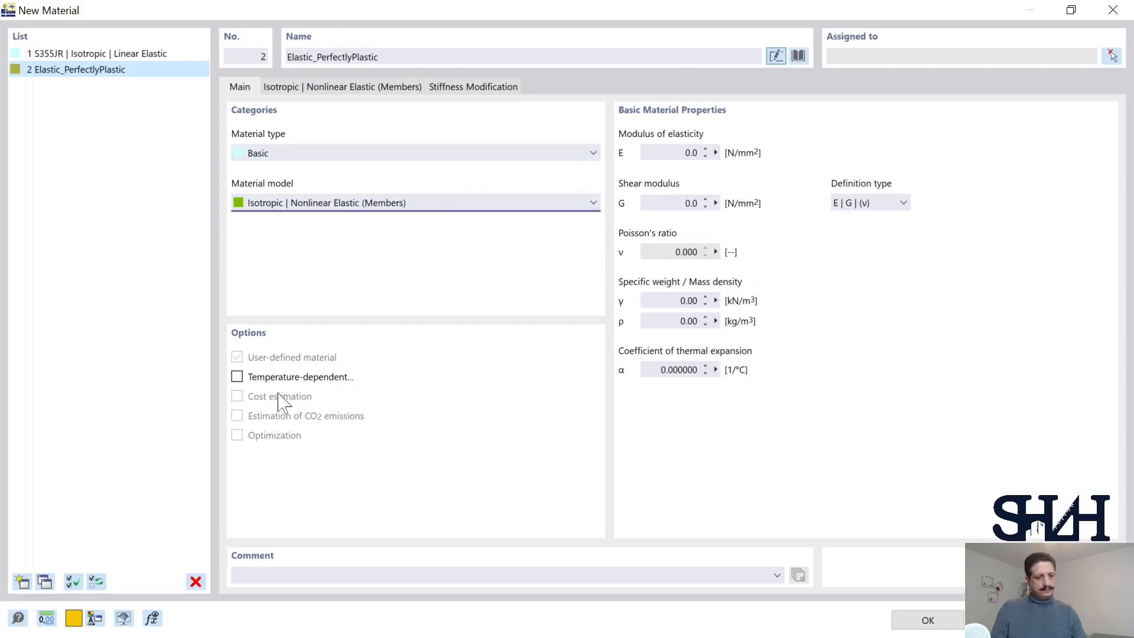
# Step: Load the copper Cu-ETP CW004A R200, standard EN 1652:1997-12, from the material library into the new material
pyautogui.click(798, 56)
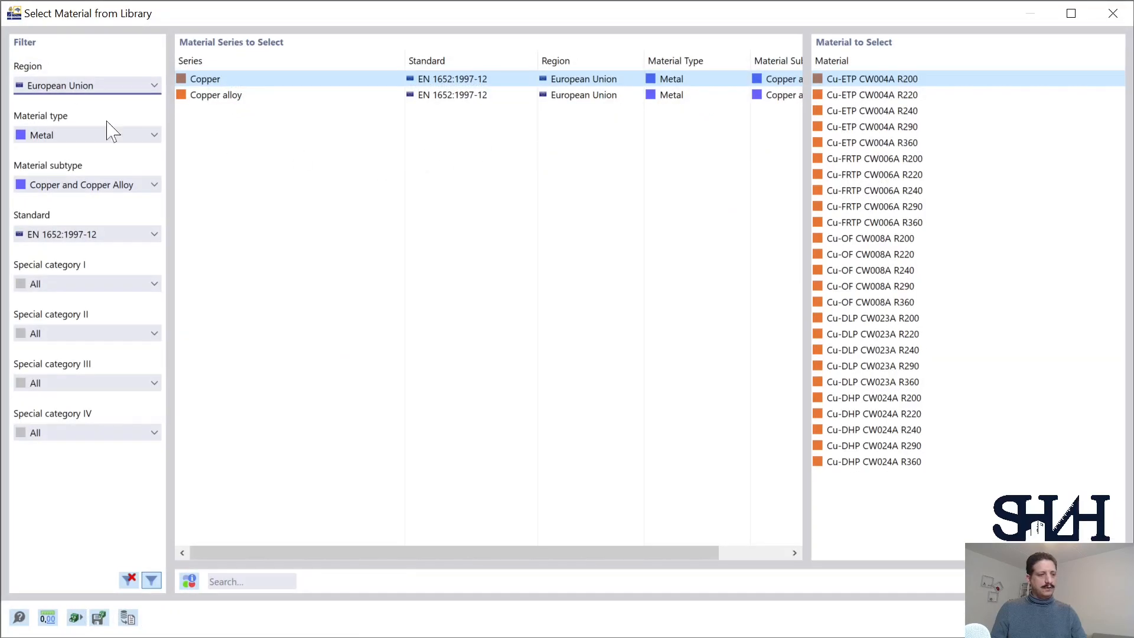
pyautogui.click(59, 88)
pyautogui.click(57, 92)
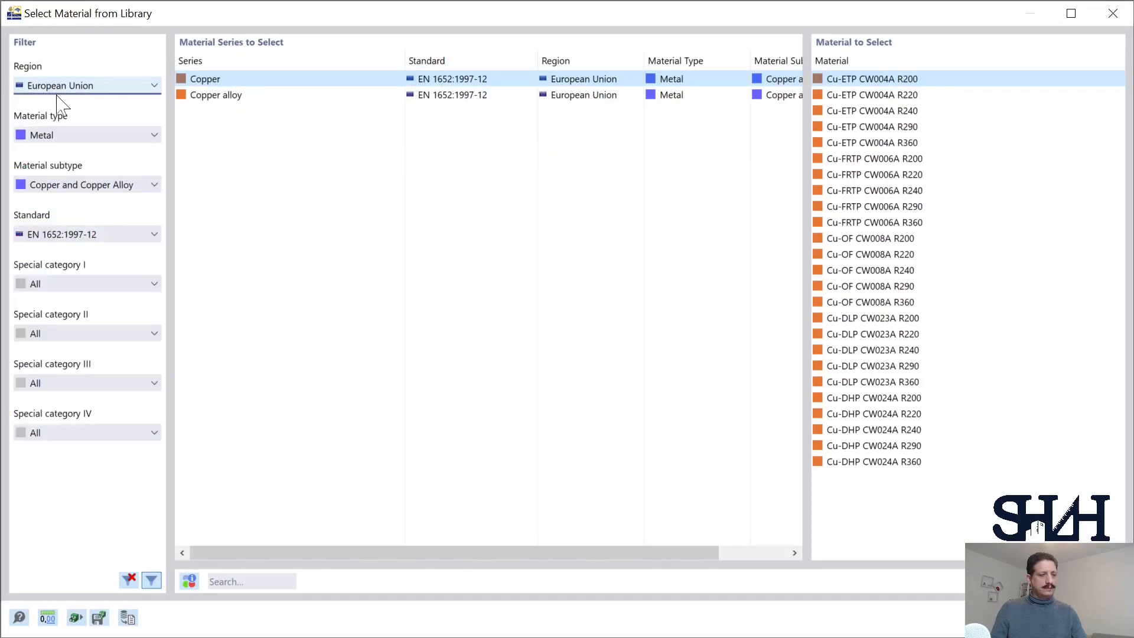
pyautogui.click(72, 140)
pyautogui.click(72, 141)
pyautogui.click(53, 188)
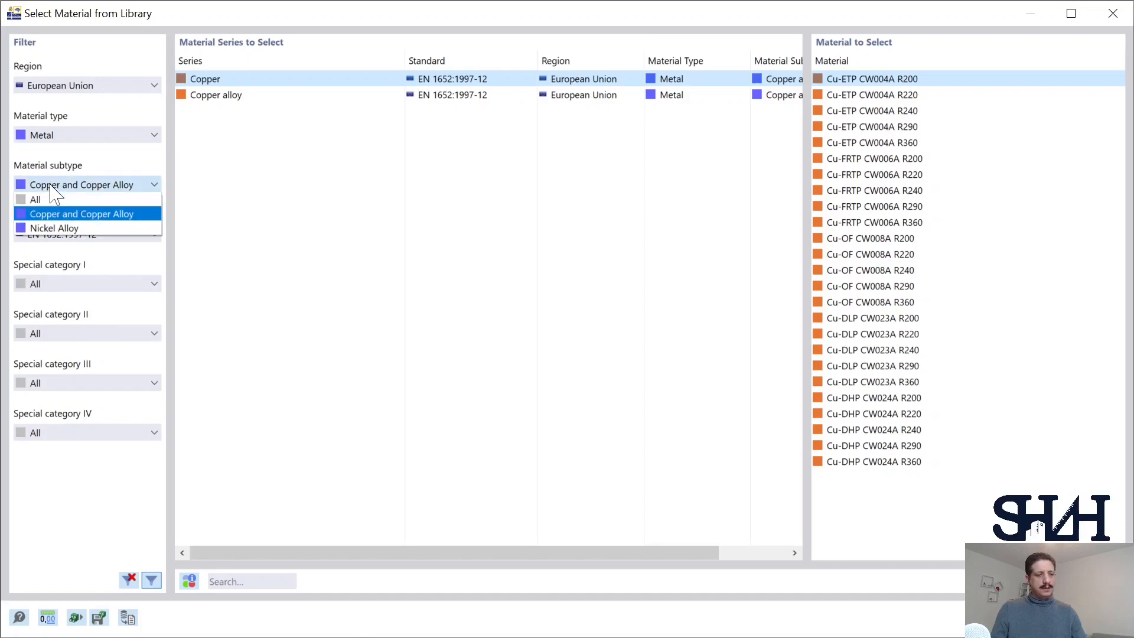
pyautogui.click(52, 188)
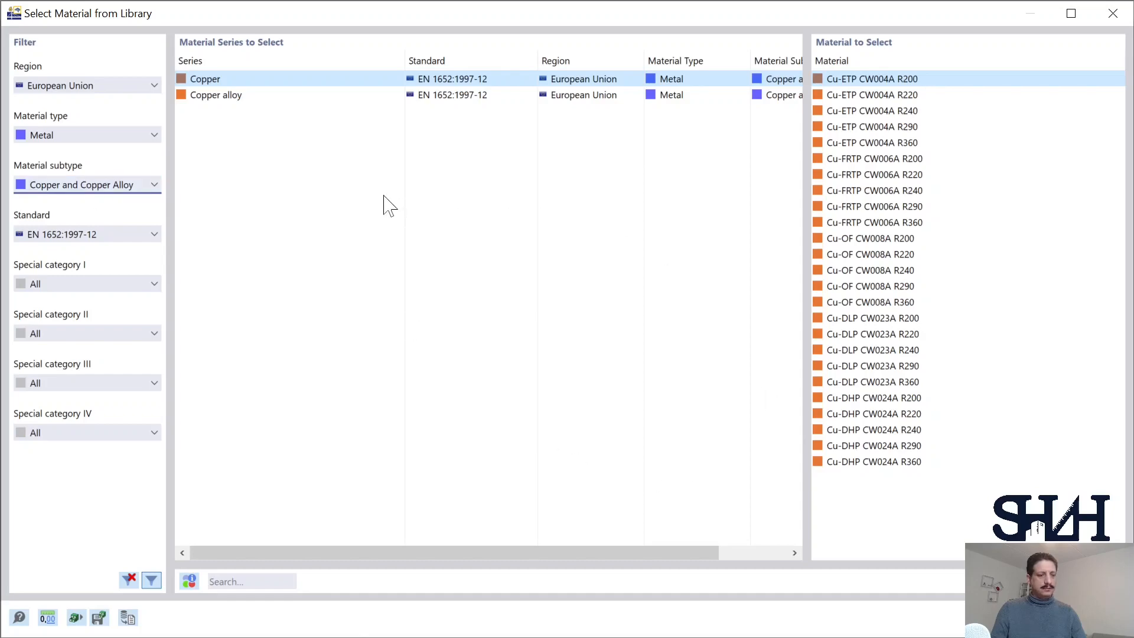
pyautogui.click(1008, 620)
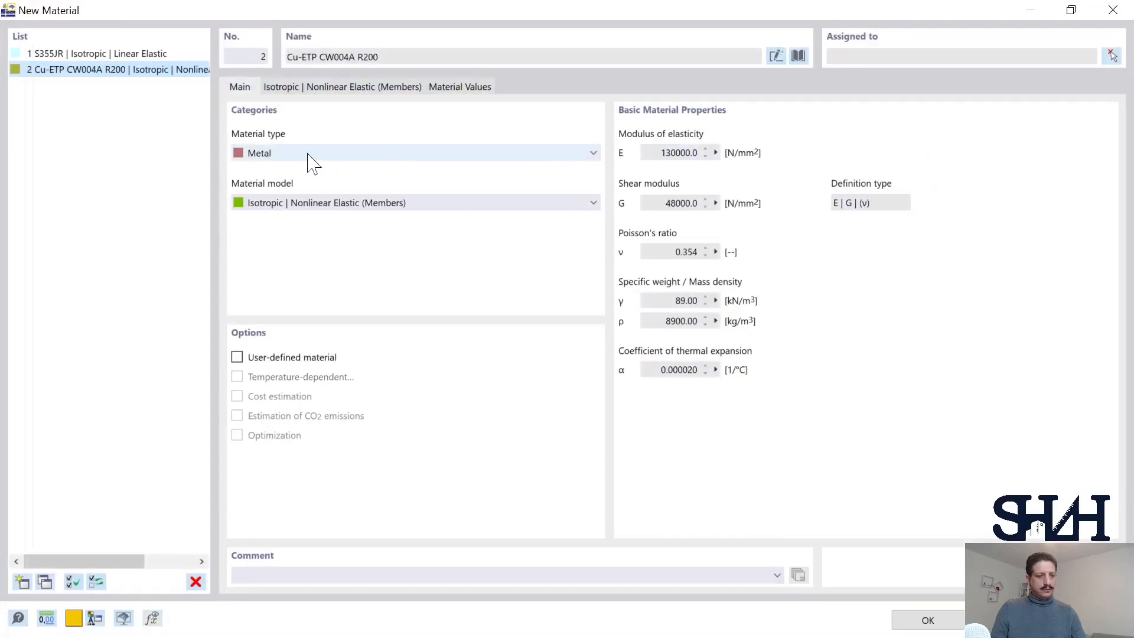
# Step: Rename the copper-based material as ElasticPerfectlyPlastic
pyautogui.click(424, 53)
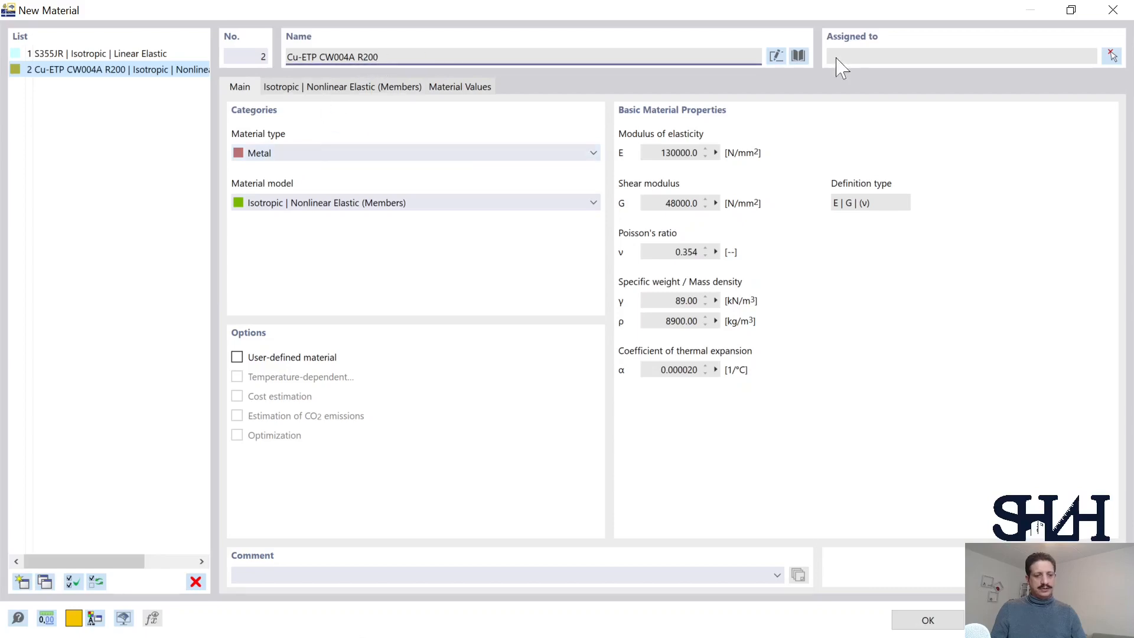
pyautogui.click(776, 56)
pyautogui.write('El')
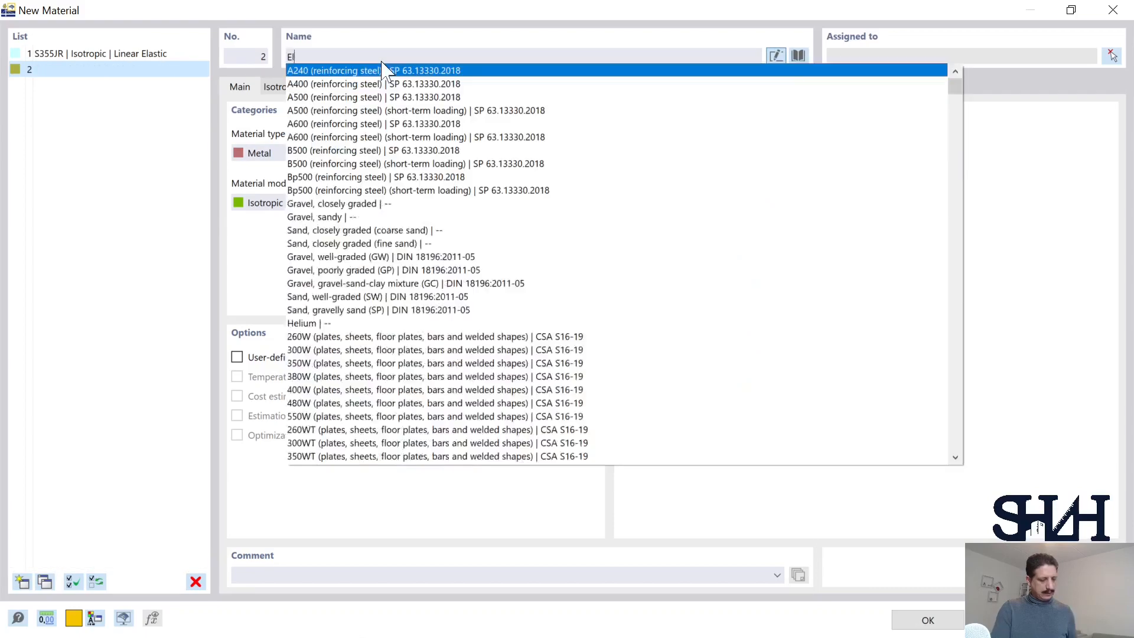
pyautogui.write('asticPerf')
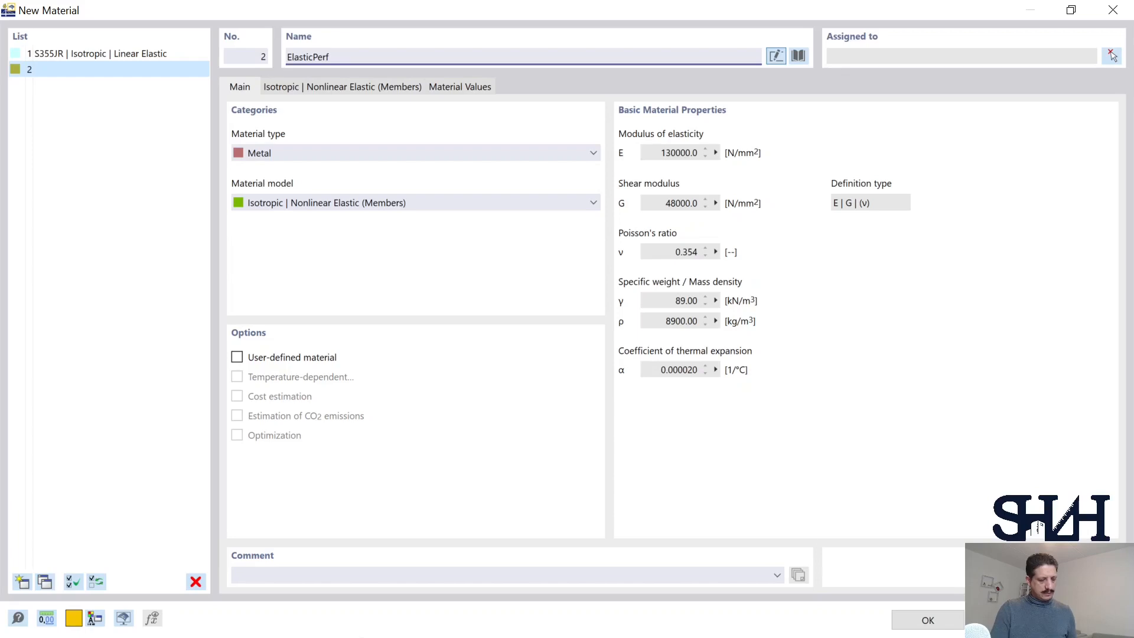
pyautogui.write('ectlyPlastic')
# Step: Keep the material type as Metal, make the material user-defined and set its modulus of elasticity to 100000 N/mm²
pyautogui.click(373, 154)
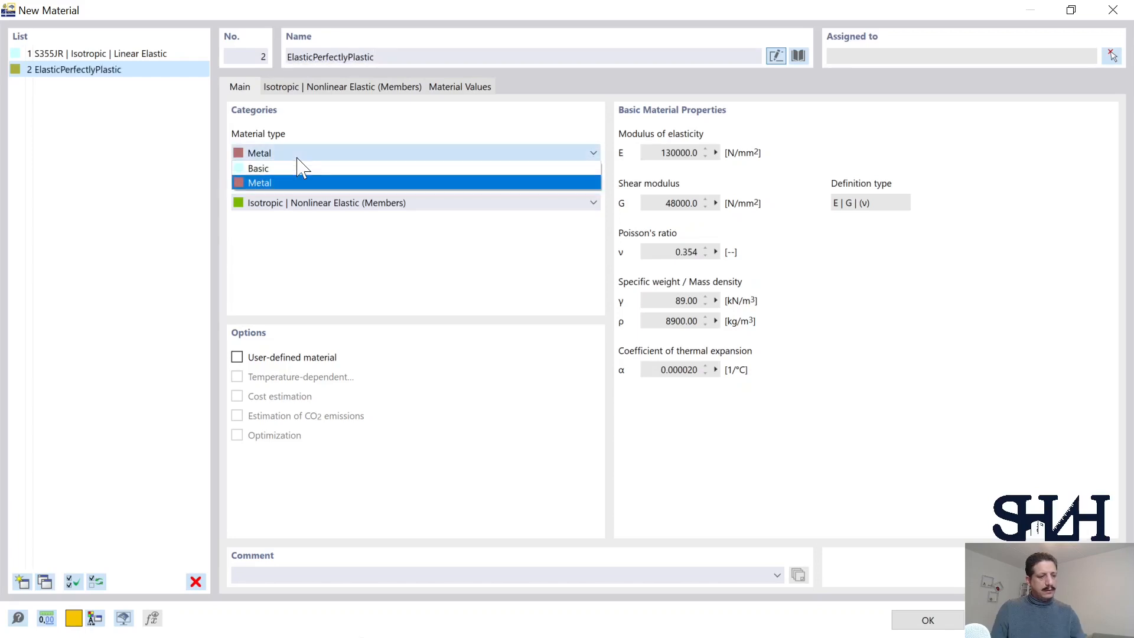
pyautogui.click(372, 156)
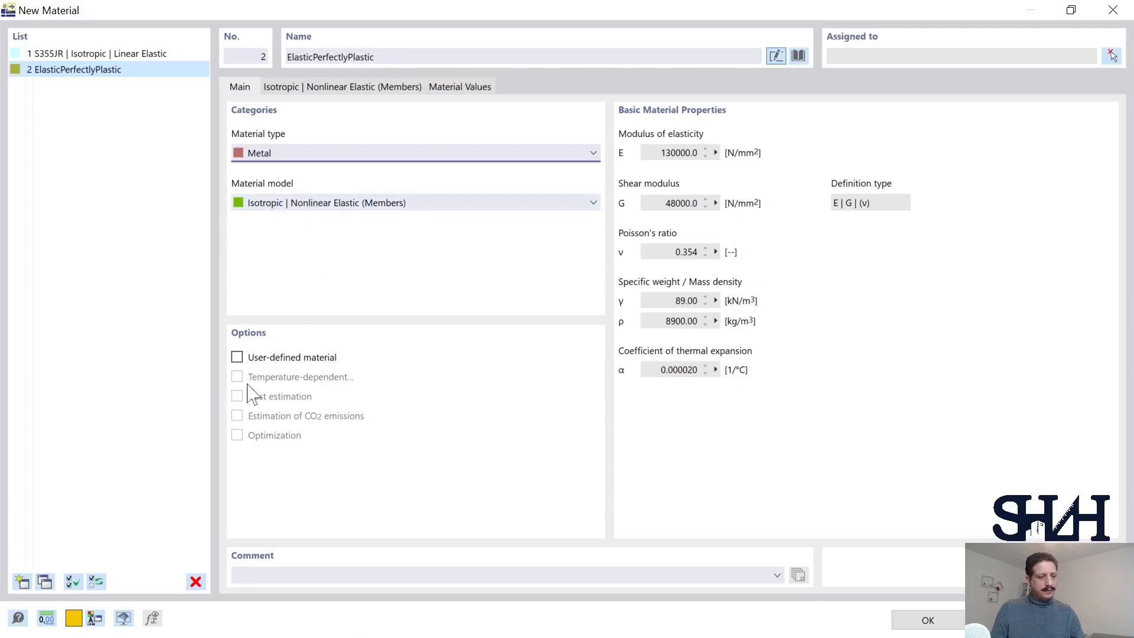
pyautogui.click(236, 358)
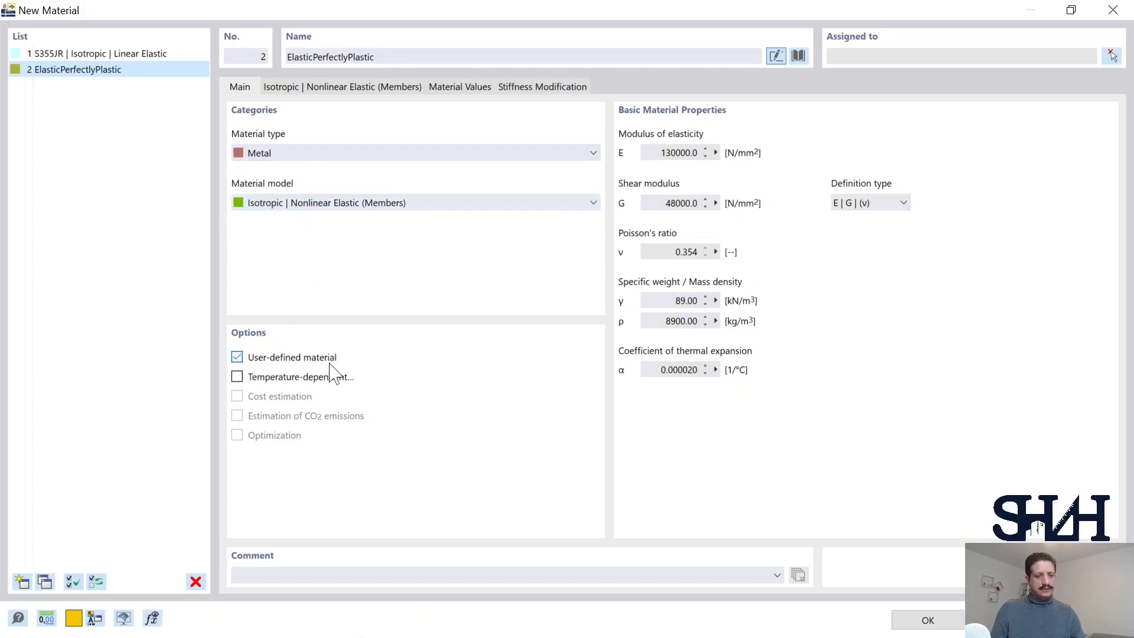
pyautogui.click(674, 154)
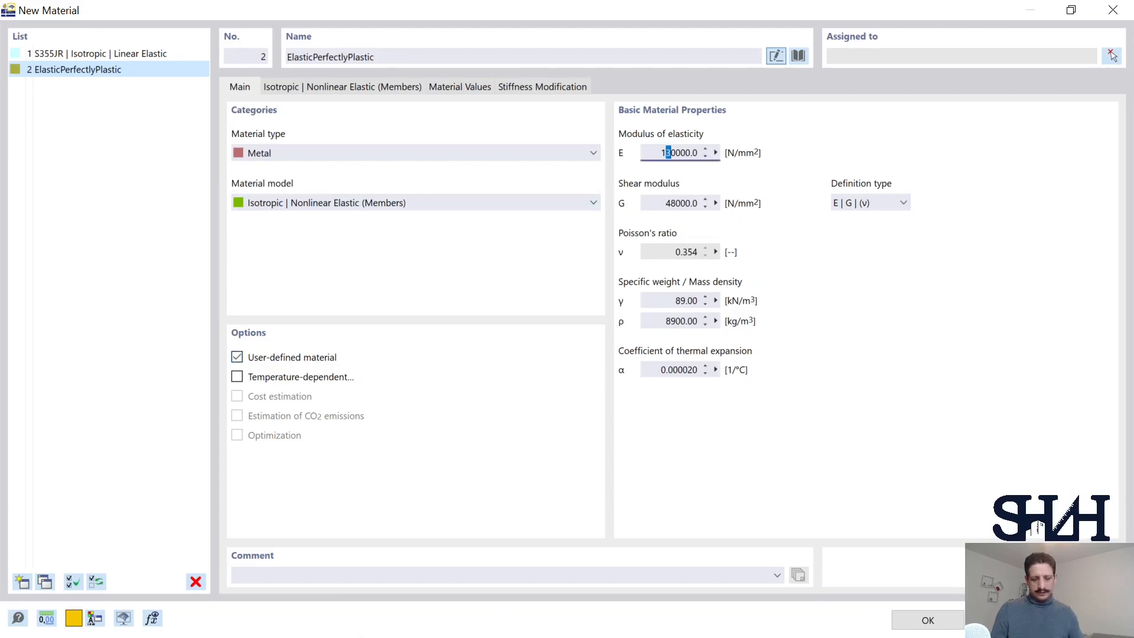
pyautogui.write('0')
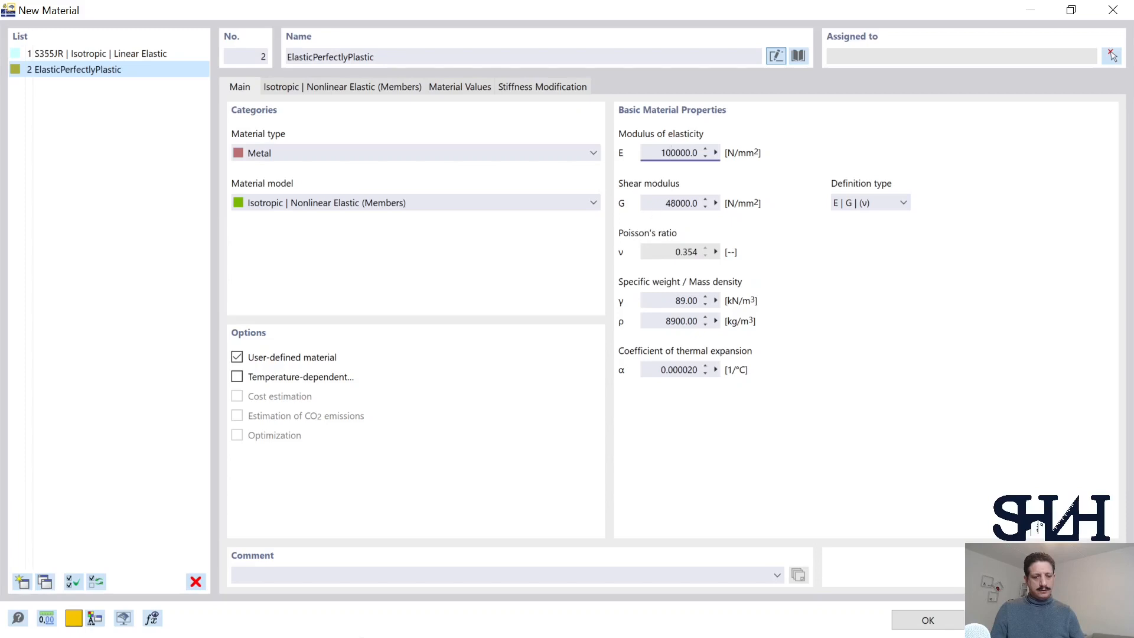
pyautogui.press('Tab')
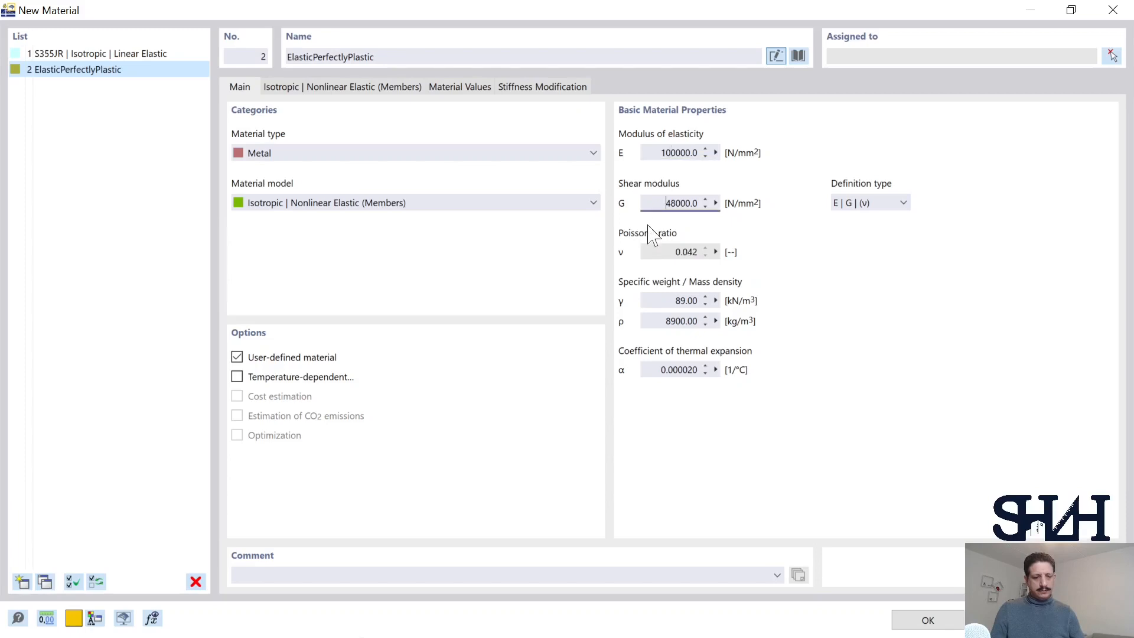
# Step: Set the stress-strain diagram type to Bilinear, with Ep of 0 and compressive and tensile yield strengths of 180 N/mm²
pyautogui.click(308, 89)
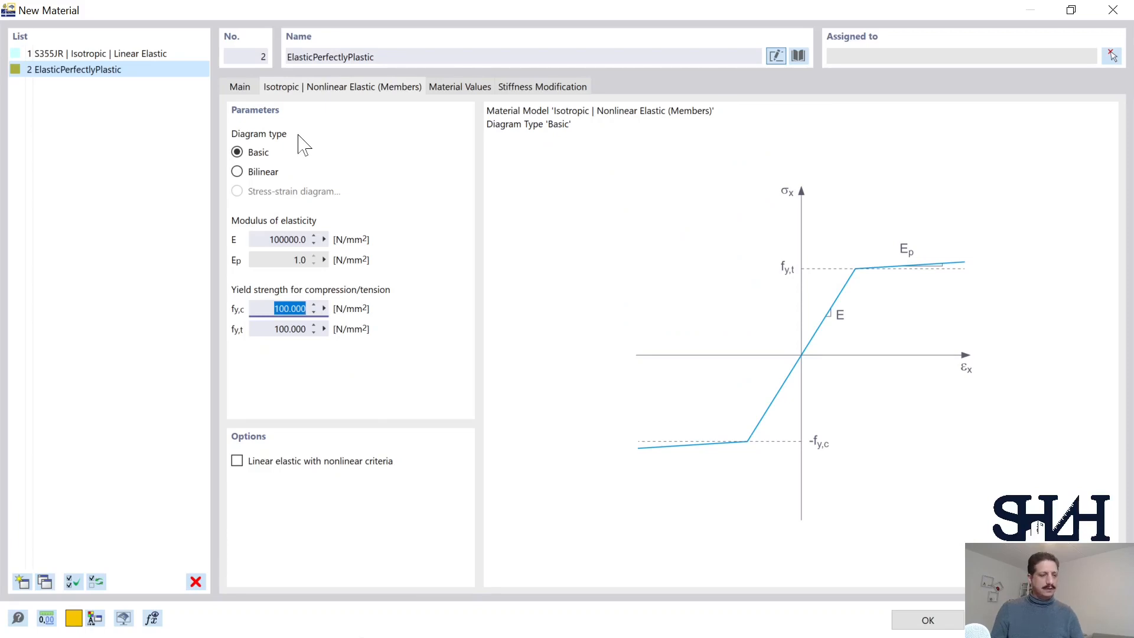
pyautogui.click(237, 172)
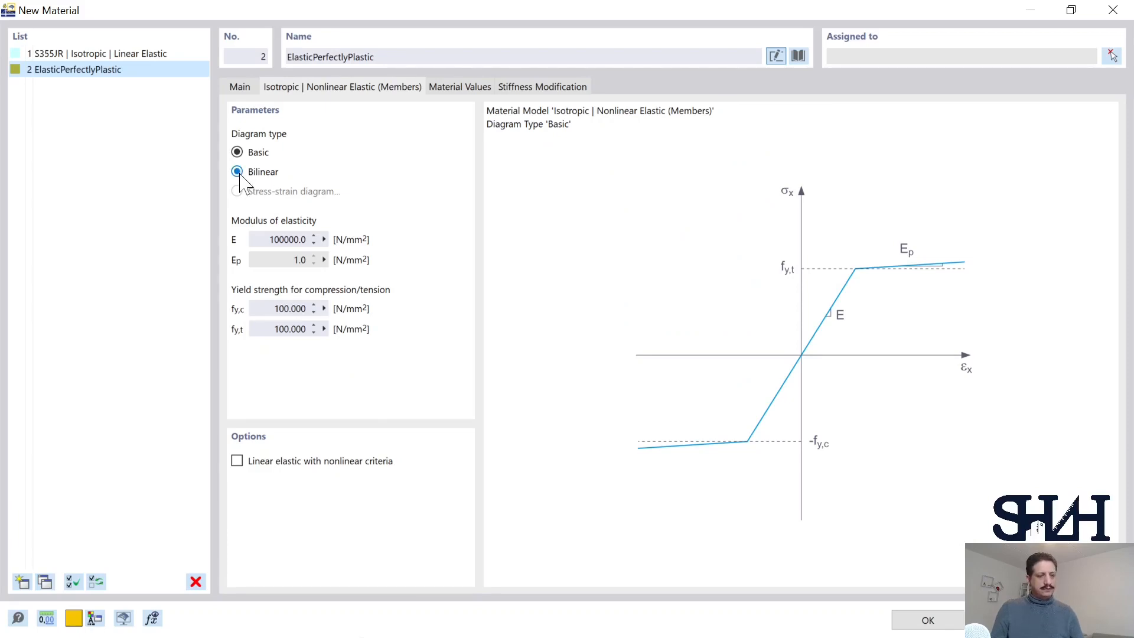
pyautogui.doubleClick(299, 260)
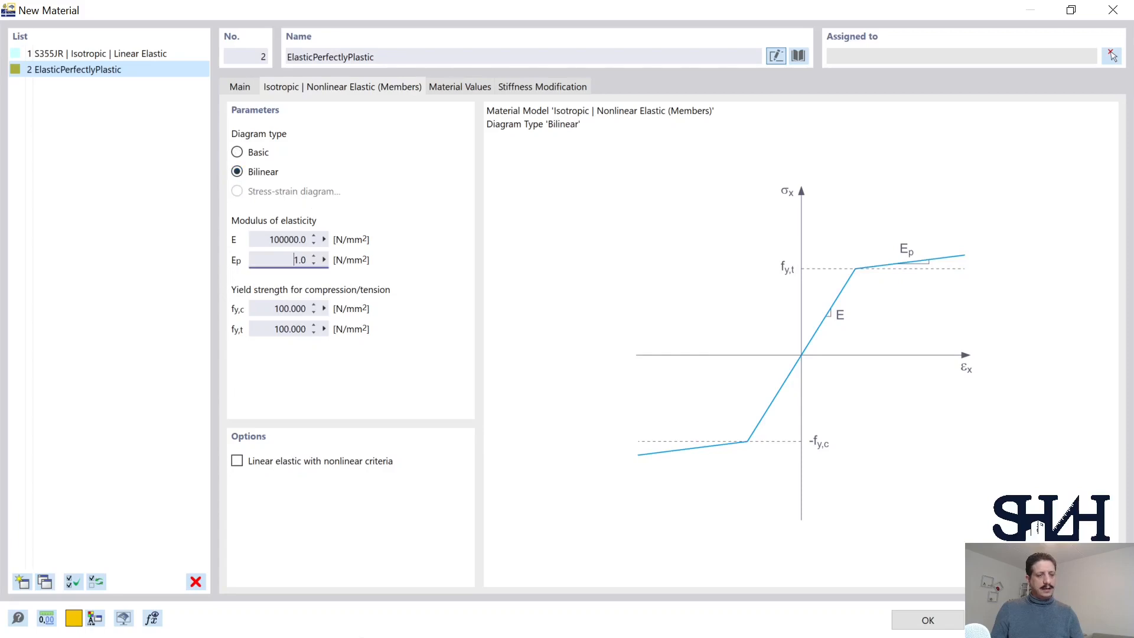
pyautogui.write('0')
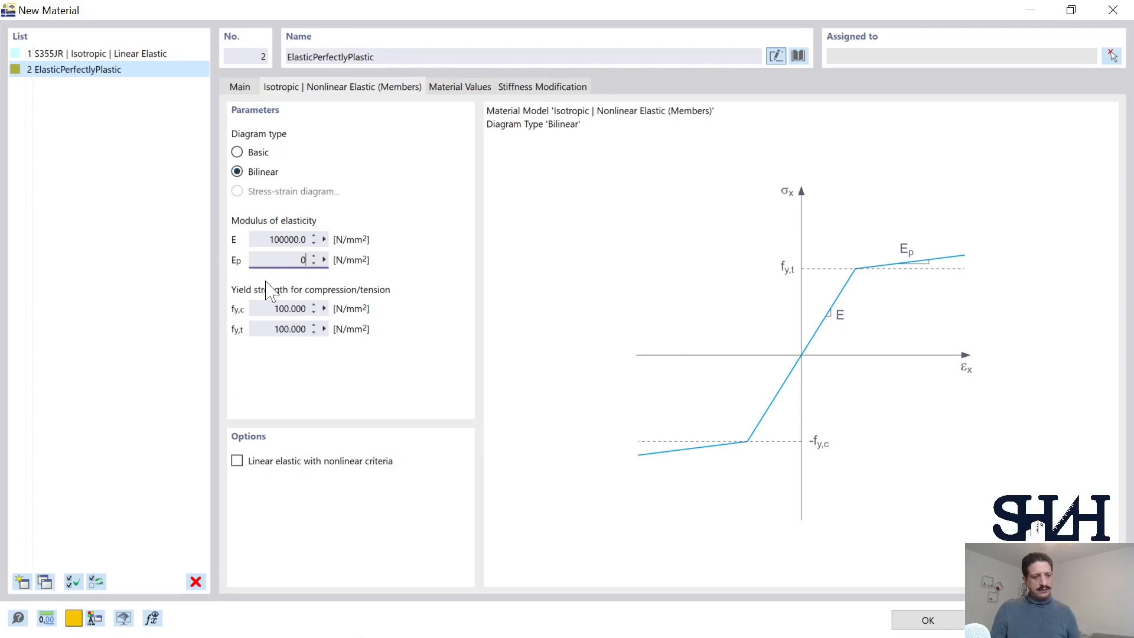
pyautogui.doubleClick(298, 308)
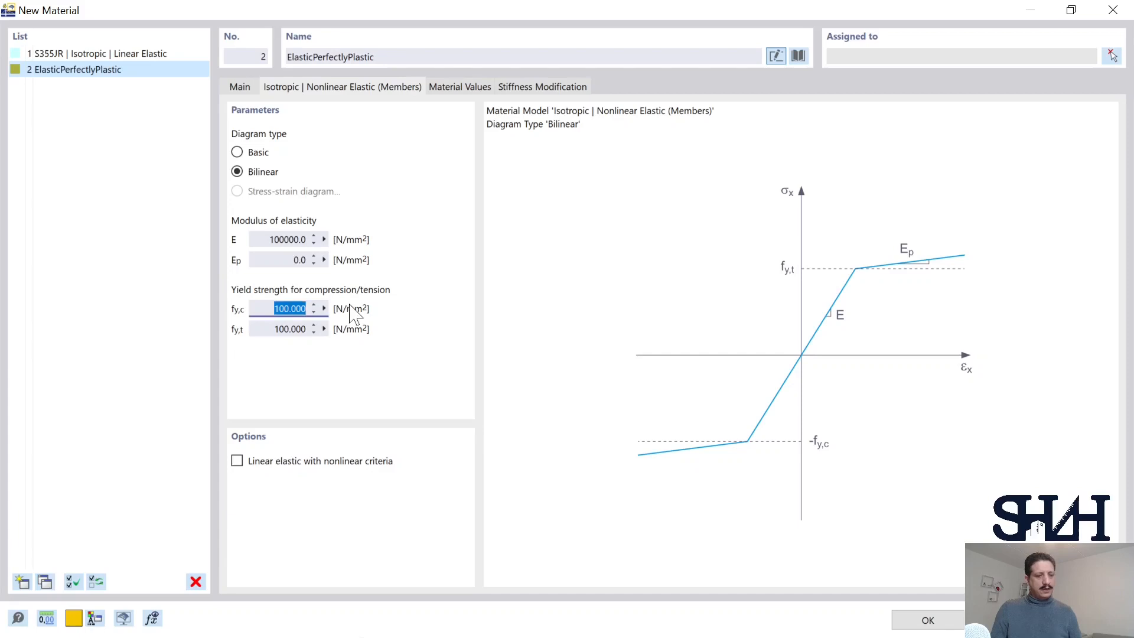
pyautogui.write('180')
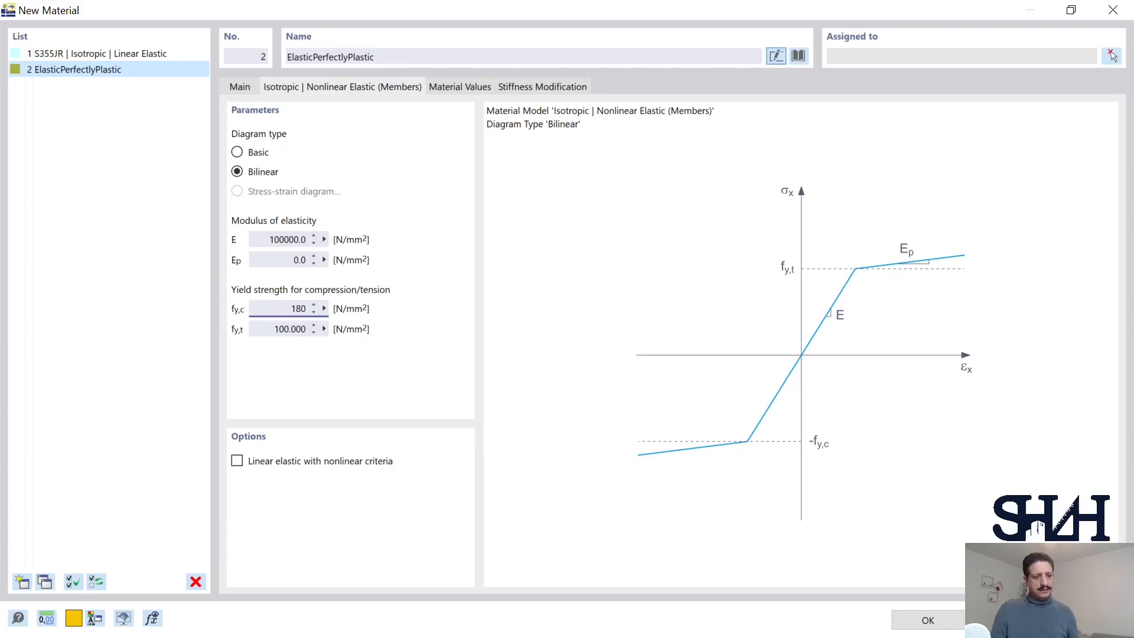
pyautogui.press('Tab')
pyautogui.write('1')
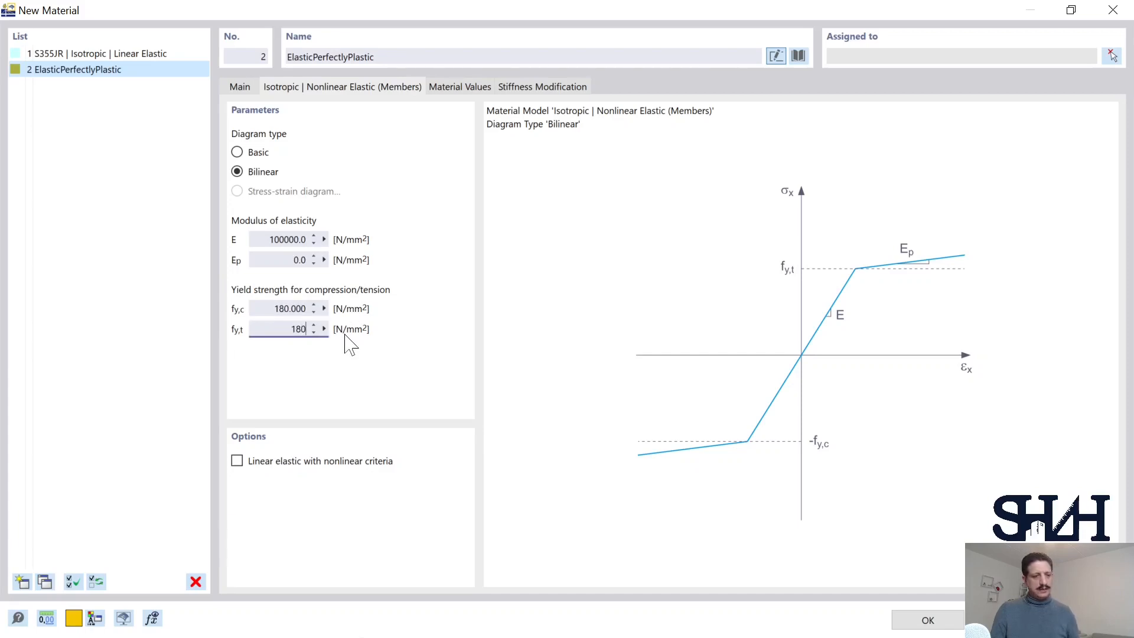
# Step: Review the material values and stiffness modification settings, and confirm the new material
pyautogui.click(475, 90)
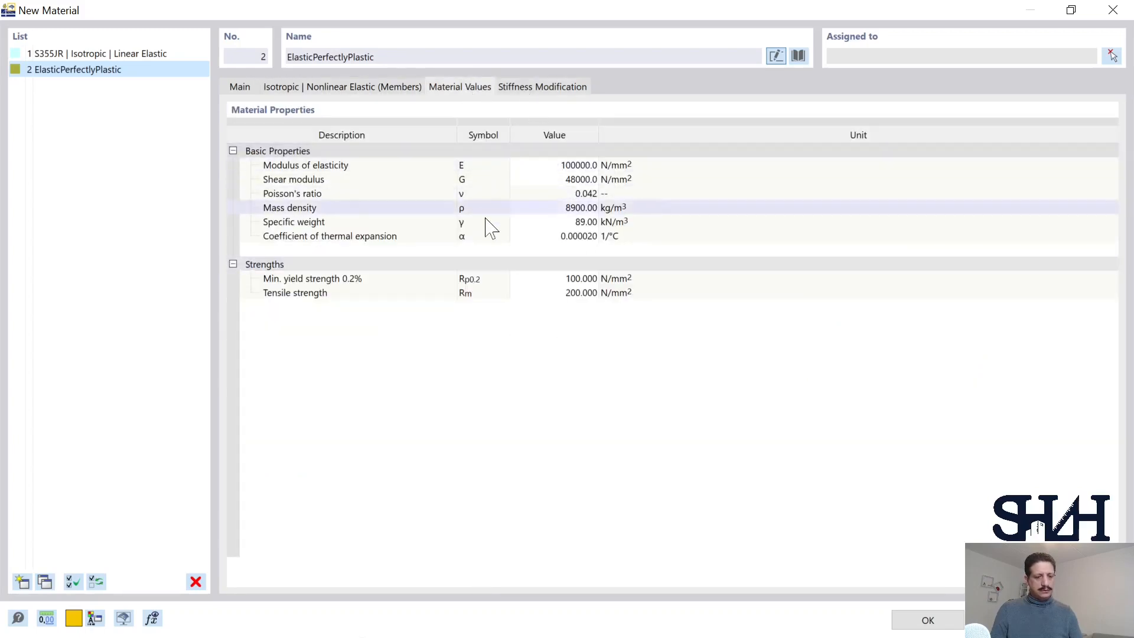
pyautogui.click(535, 89)
pyautogui.click(240, 87)
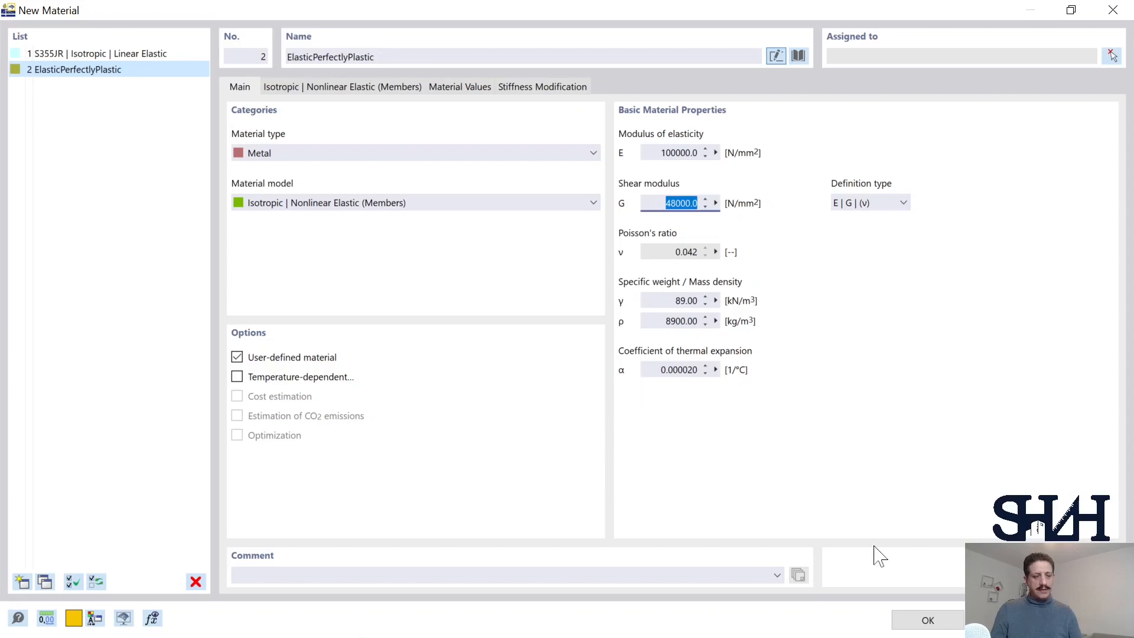
pyautogui.click(921, 619)
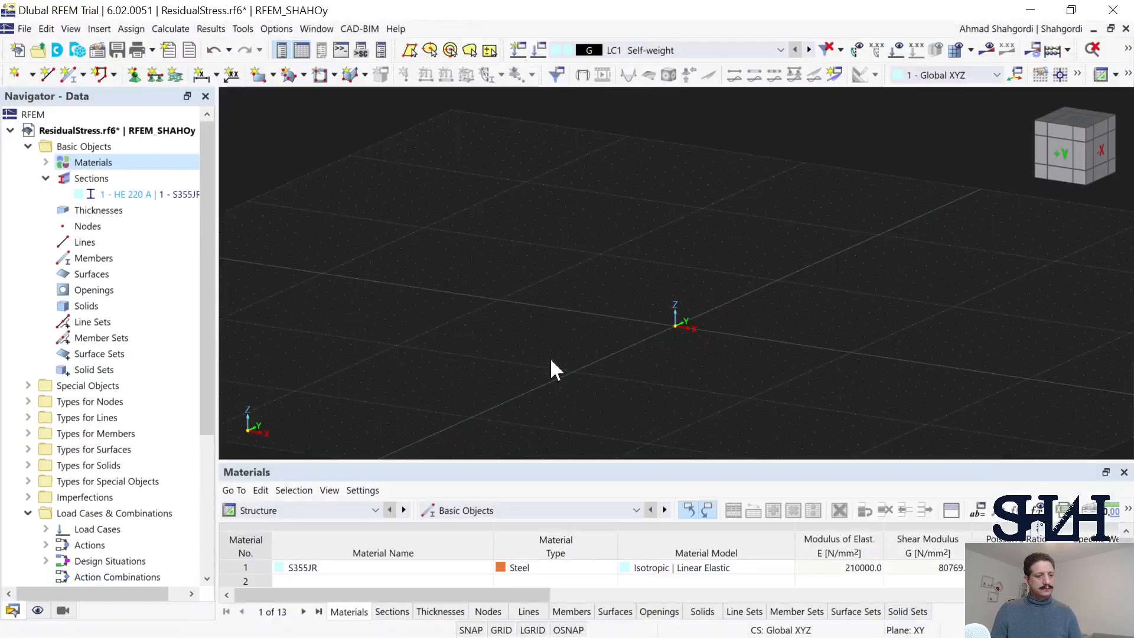
# Step: Start a new member with a solid round bar section from the library and assign it the ElasticPerfectlyPlastic material
pyautogui.moveTo(591, 282); pyautogui.dragTo(529, 246, button='middle')
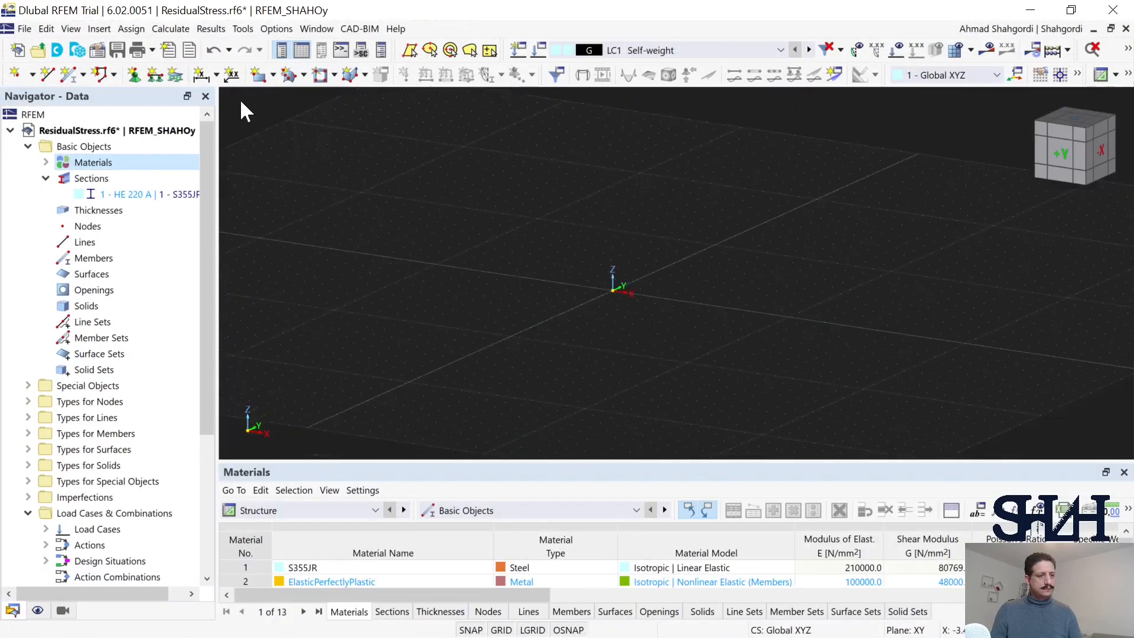
pyautogui.click(70, 76)
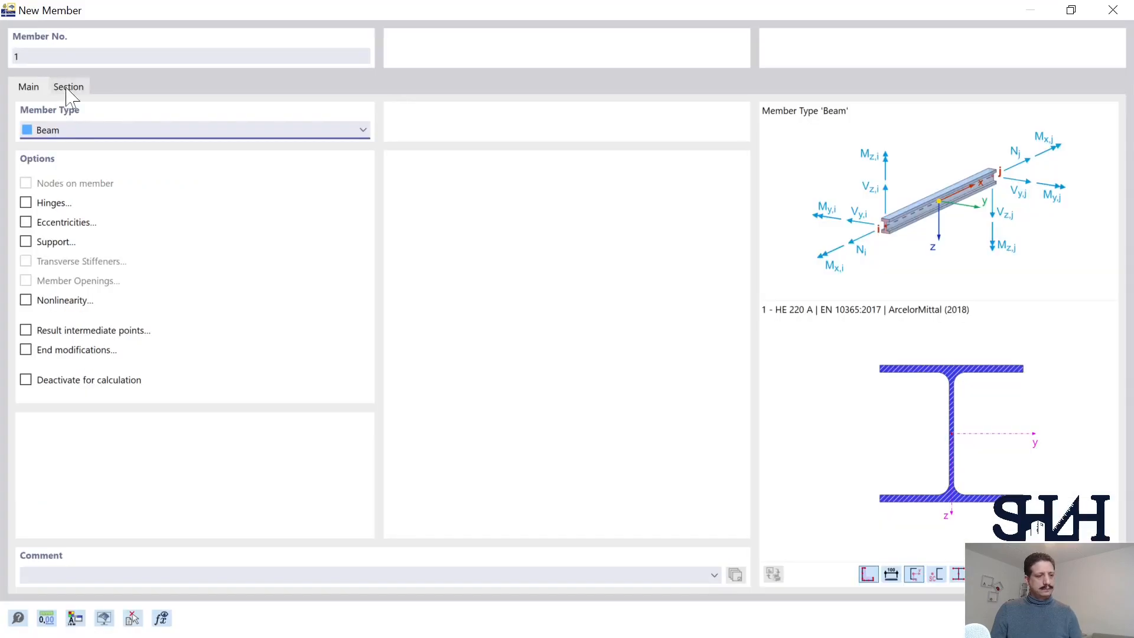
pyautogui.click(68, 87)
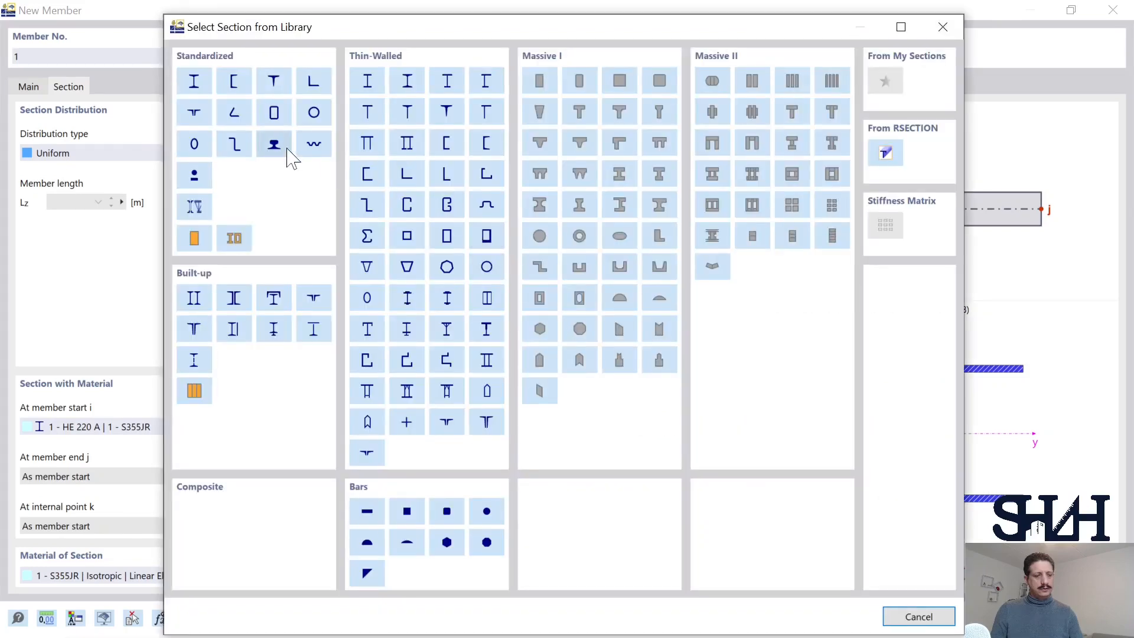
pyautogui.click(490, 515)
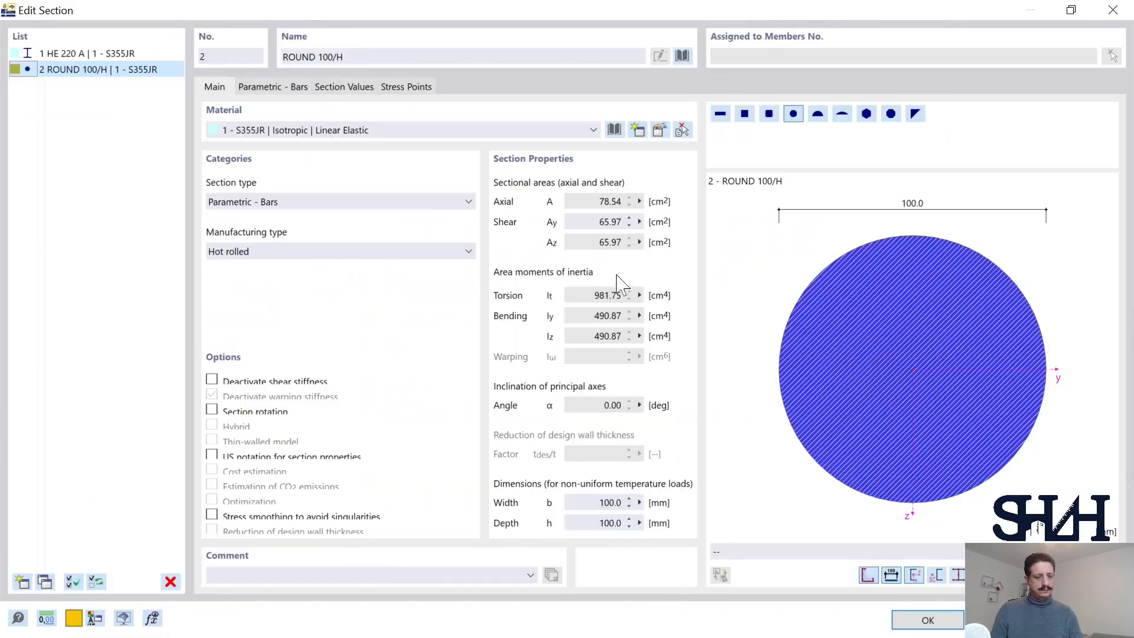
pyautogui.click(307, 131)
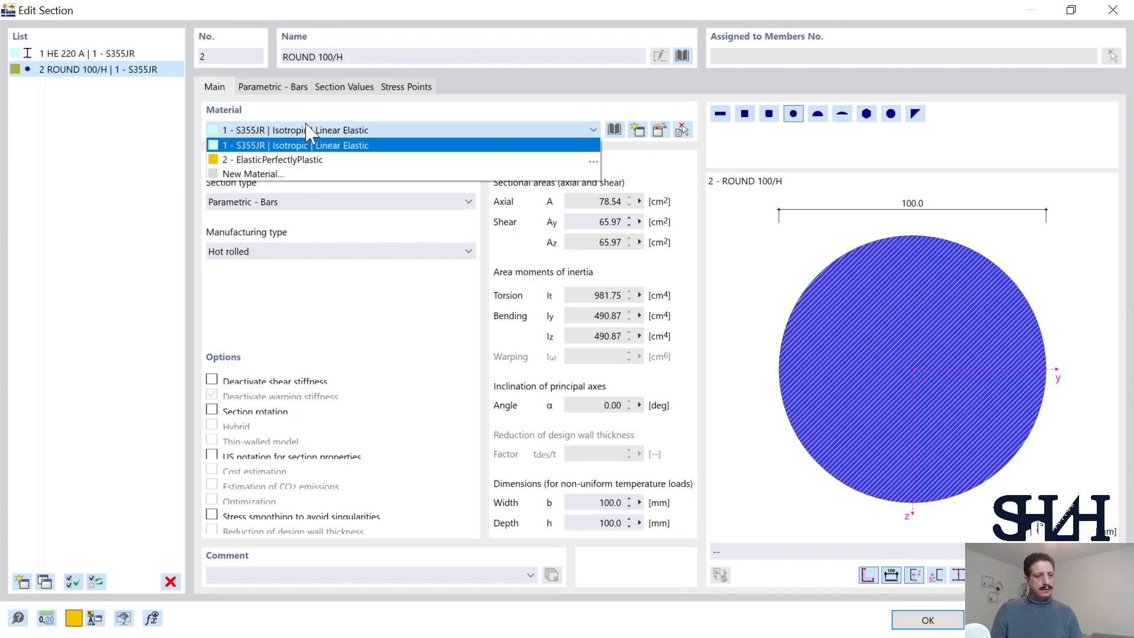
pyautogui.click(292, 157)
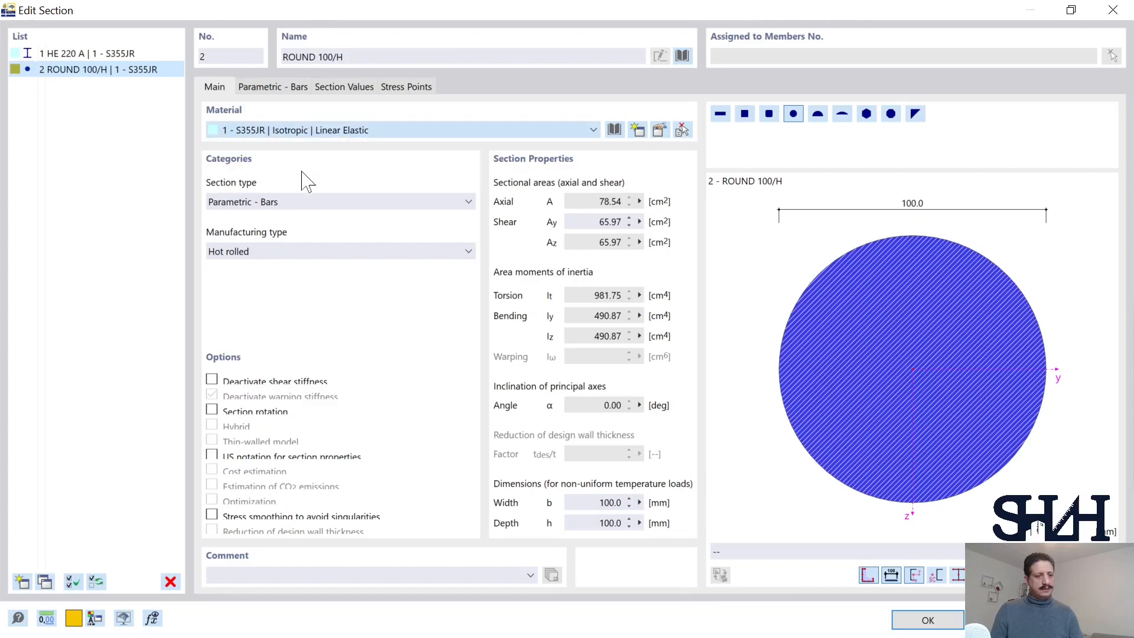
# Step: Set the round bar section's diameter to 30 mm and confirm the section
pyautogui.click(282, 88)
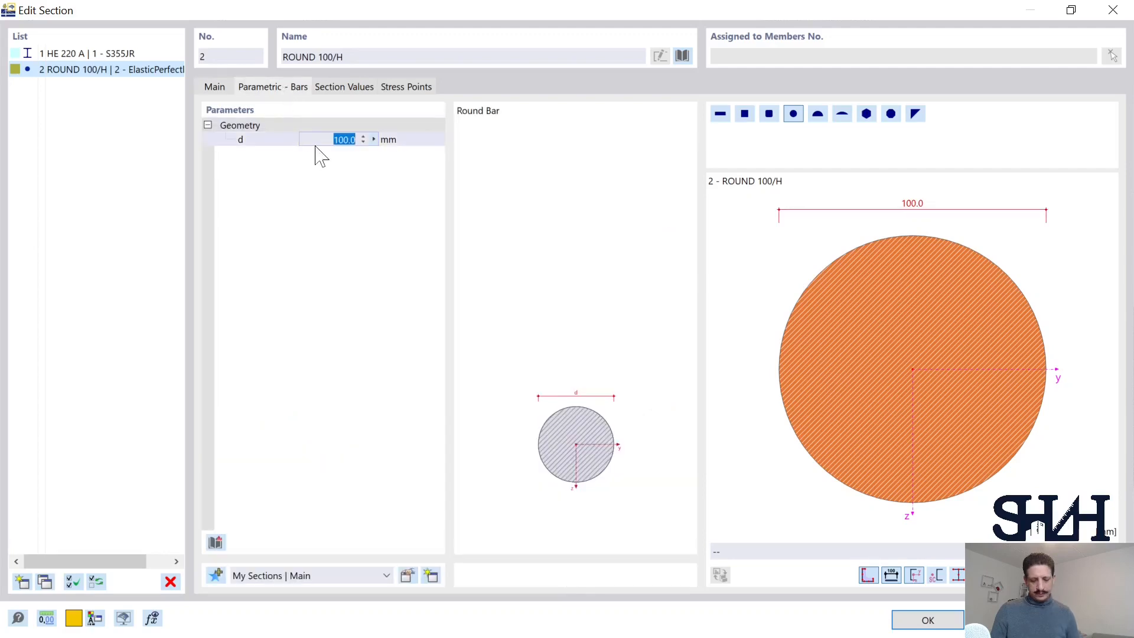
pyautogui.write('30')
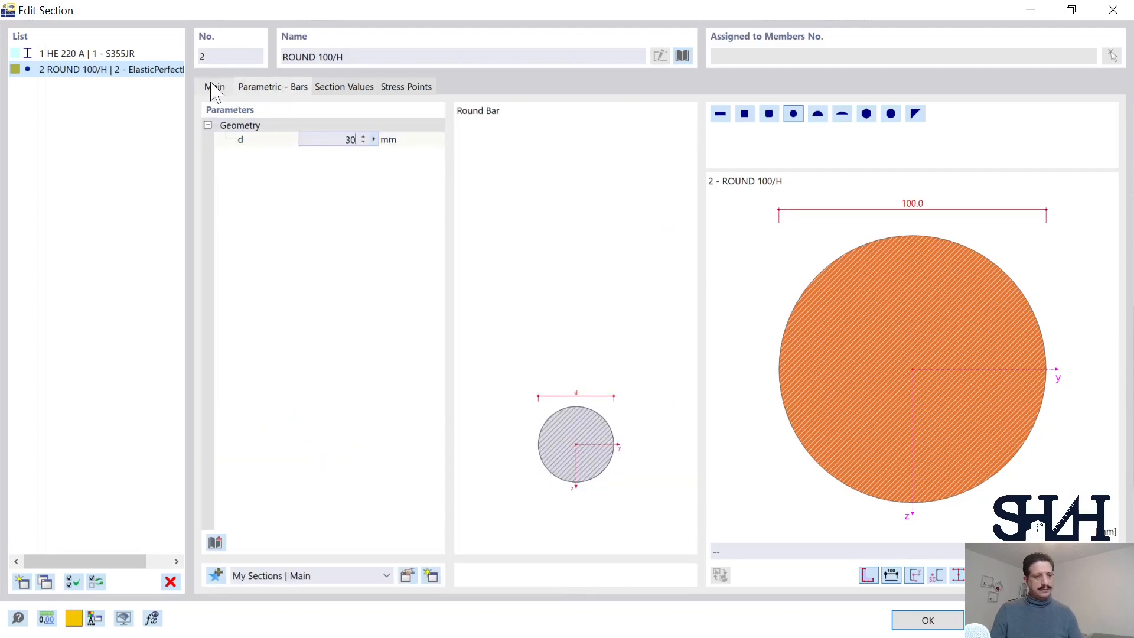
pyautogui.click(214, 87)
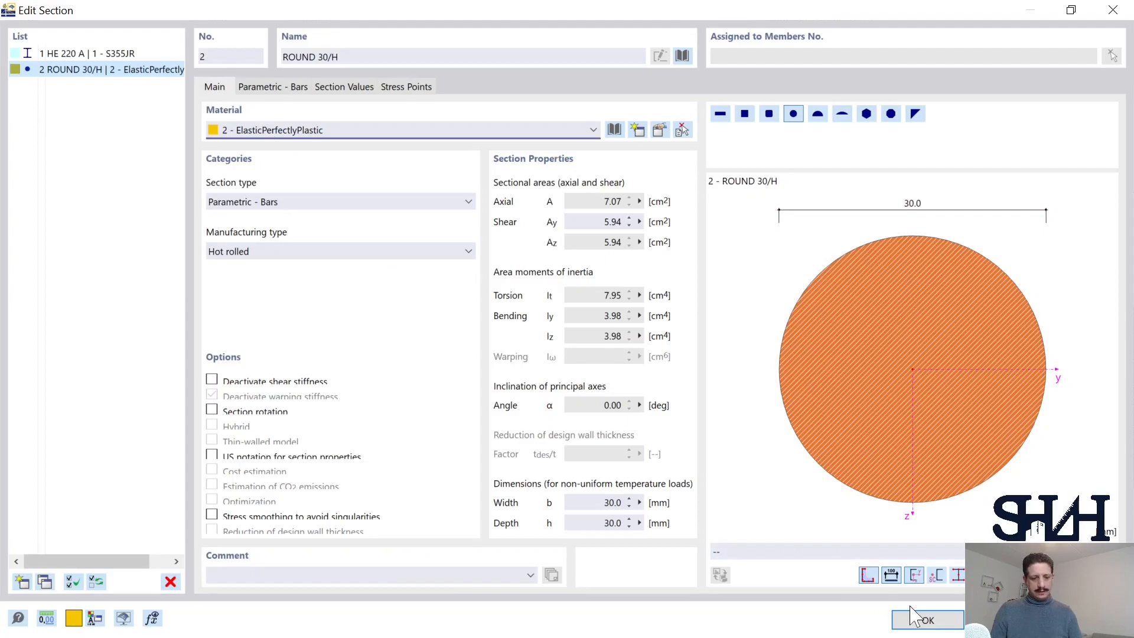
pyautogui.click(910, 620)
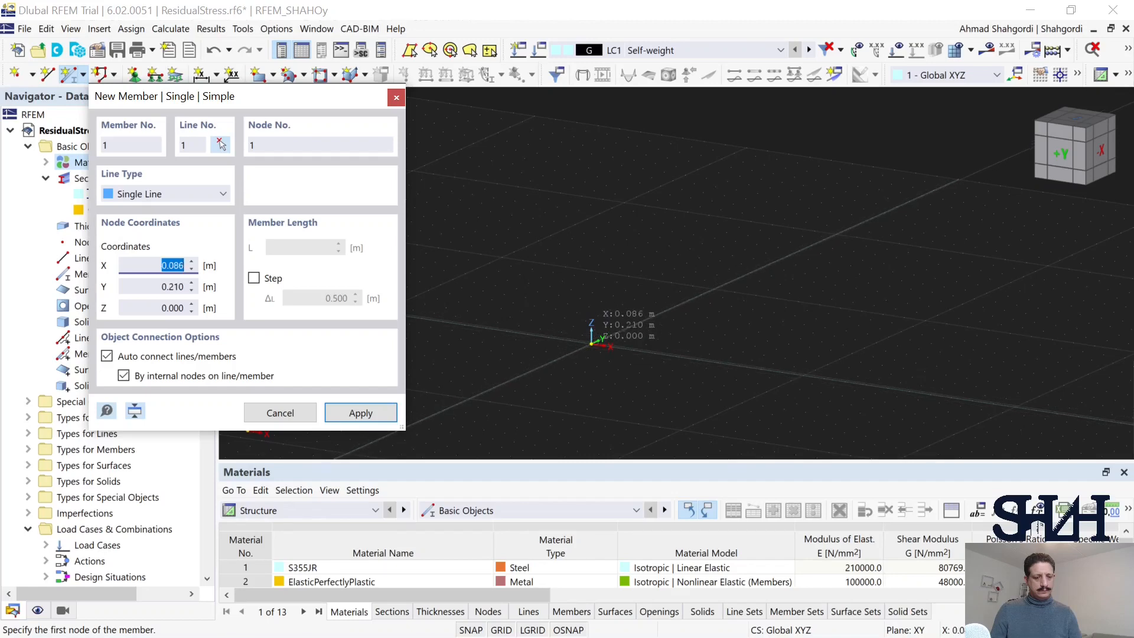
# Step: Draw the member from the origin along the X-axis to X 1.000 m, with Y and Z at 0
pyautogui.click(639, 355)
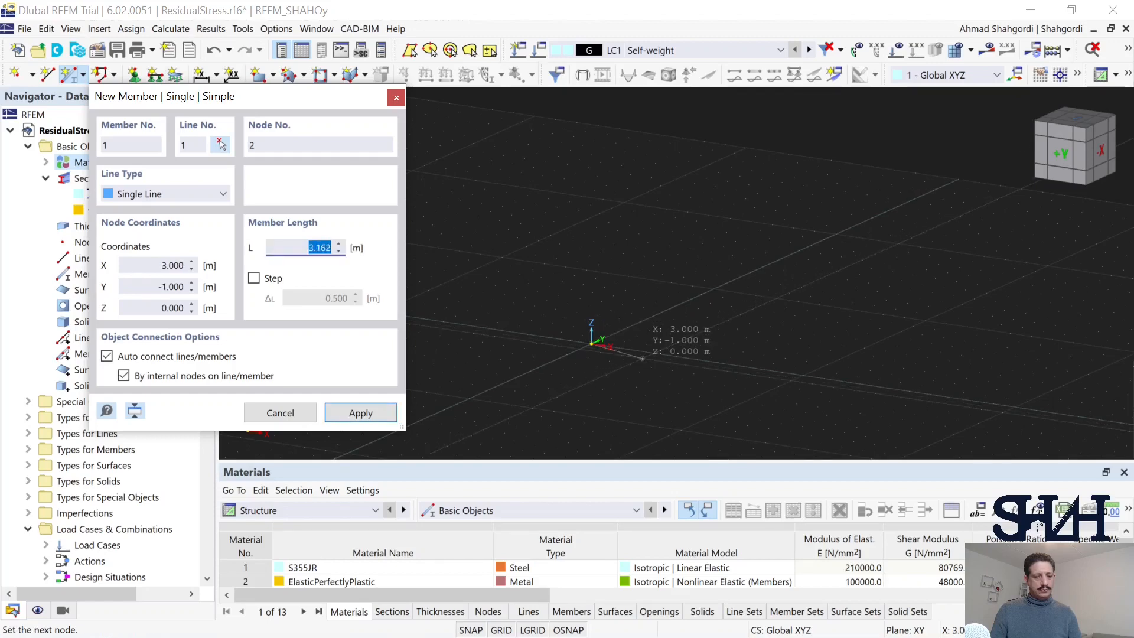
pyautogui.scroll(1, 643, 360)
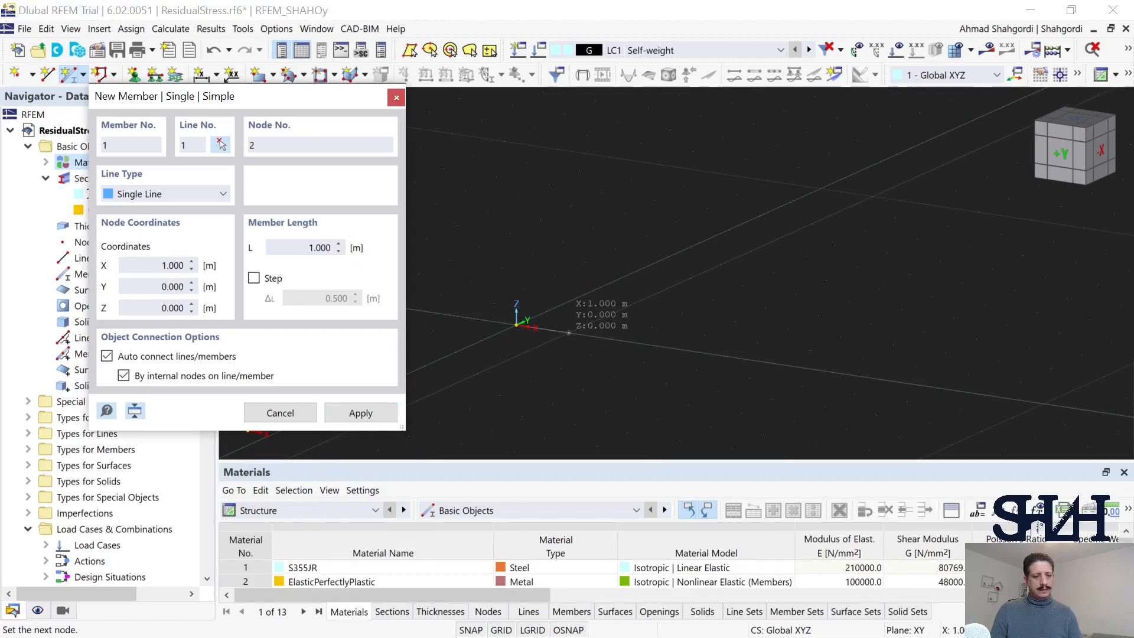
pyautogui.press('Return')
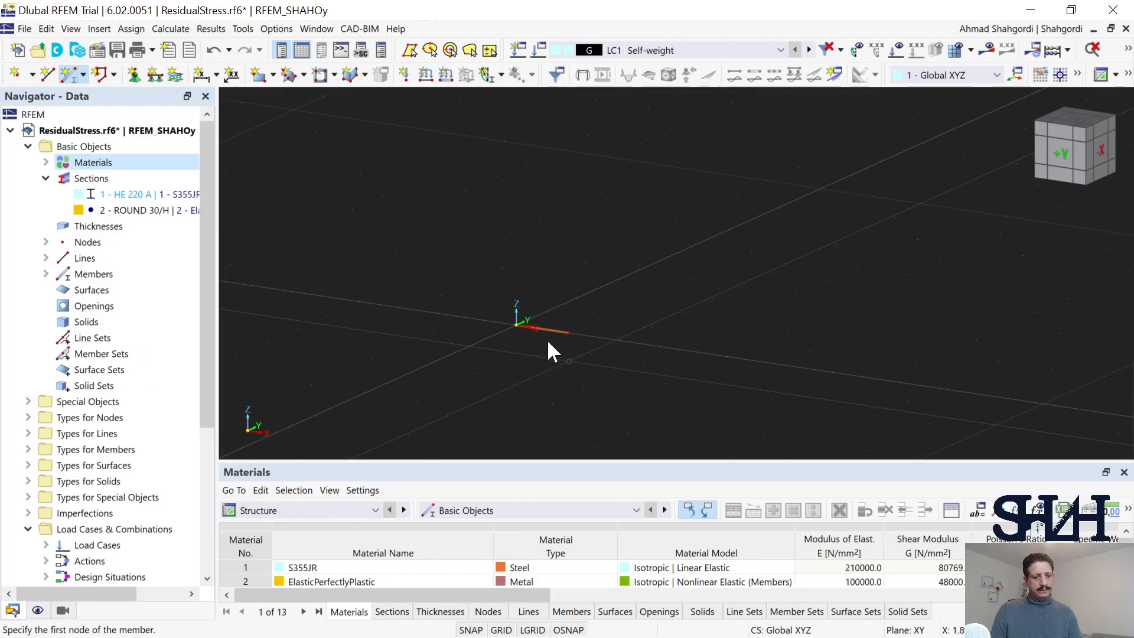
pyautogui.scroll(1, 548, 338)
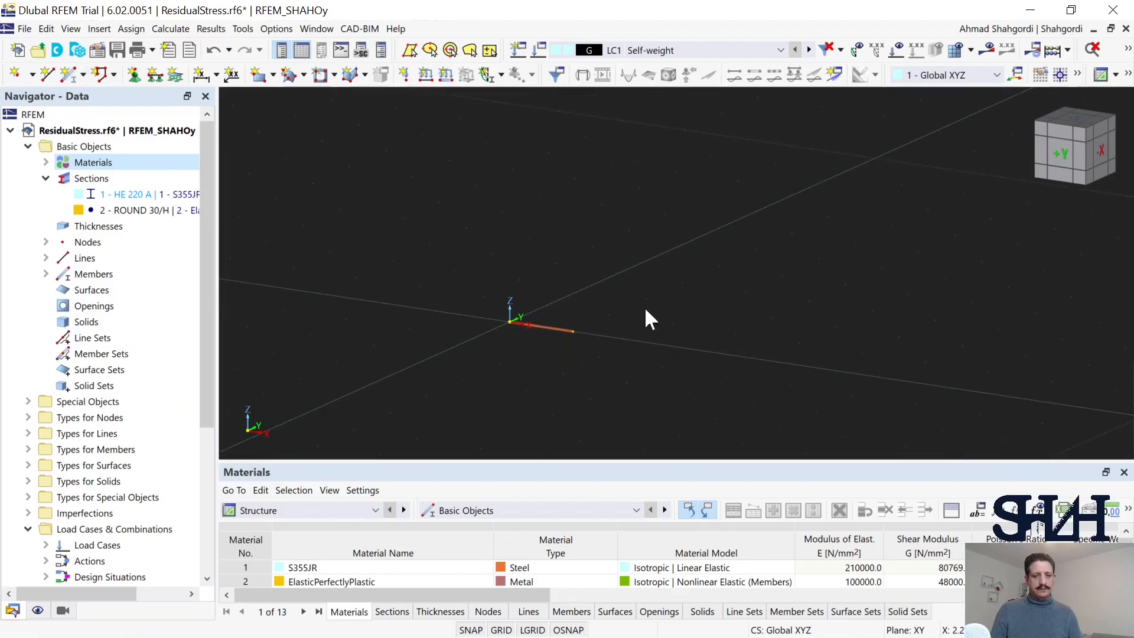
# Step: Move the member's end node along the global X-axis so that the member is 1.200 m long
pyautogui.click(1079, 74)
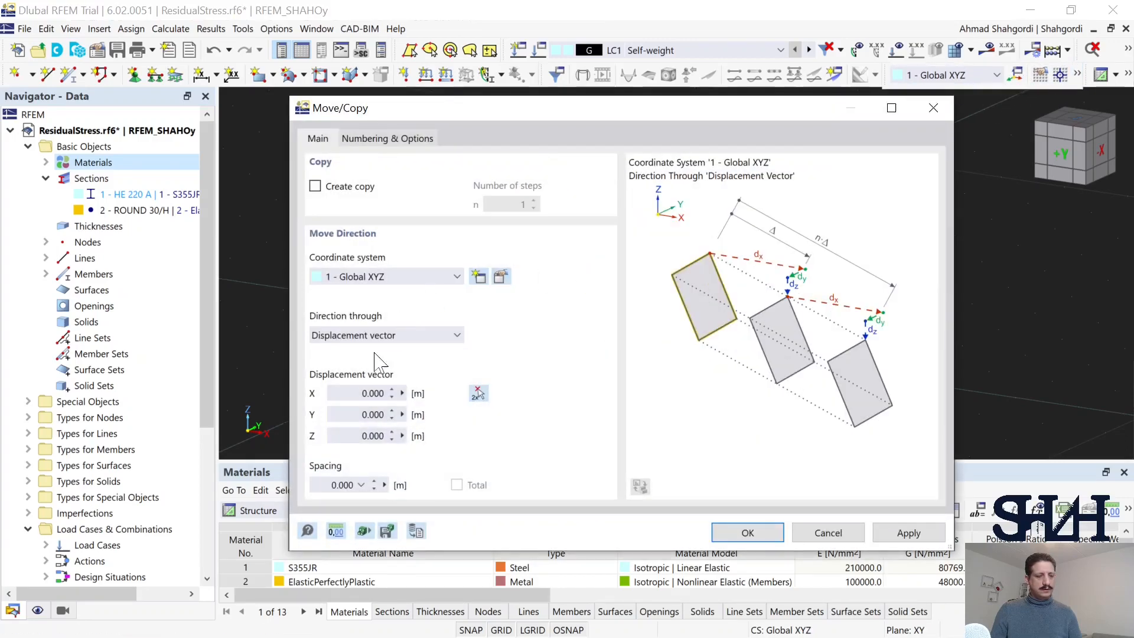
pyautogui.doubleClick(373, 393)
pyautogui.press('BackSpace')
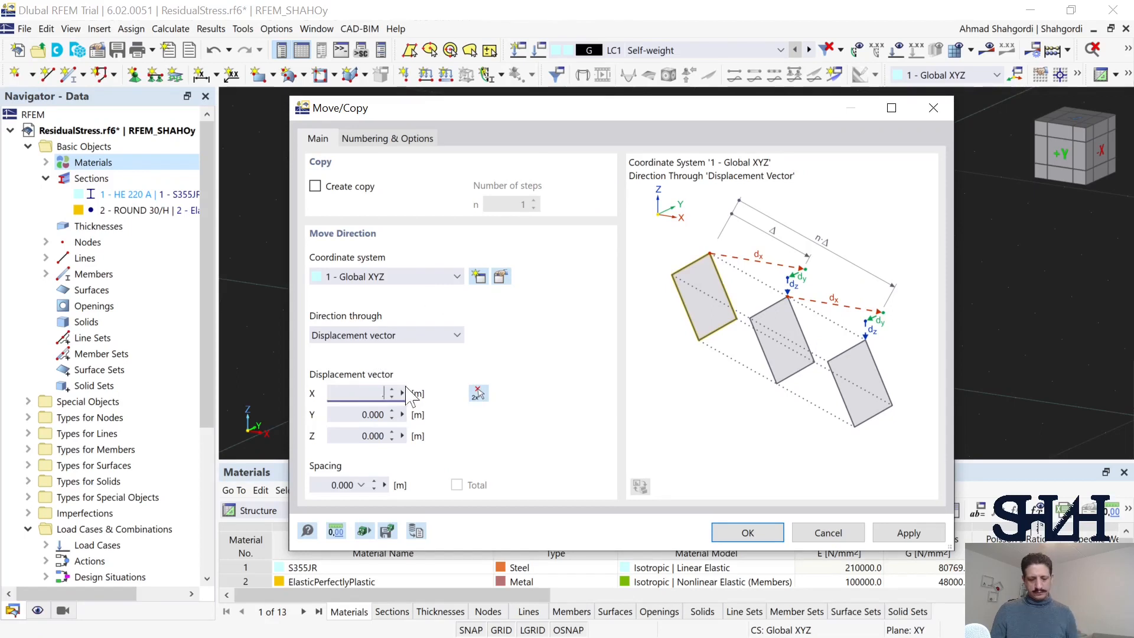
pyautogui.press('Return')
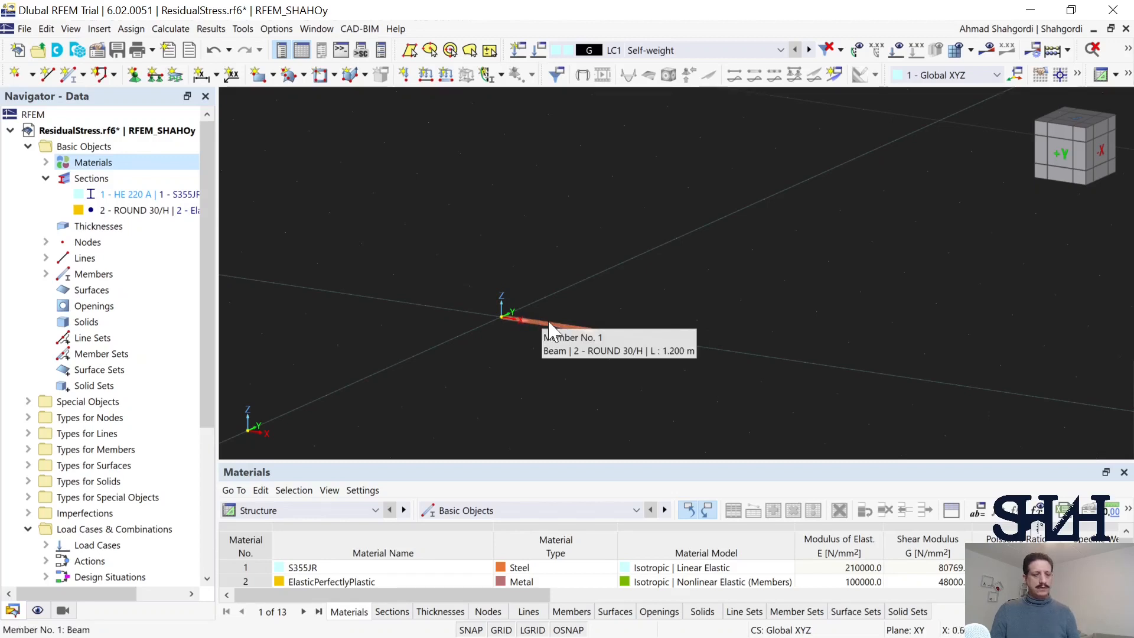
# Step: Divide the member by distance, placing an intermediate node about one third of its length from the member start
pyautogui.rightClick(549, 323)
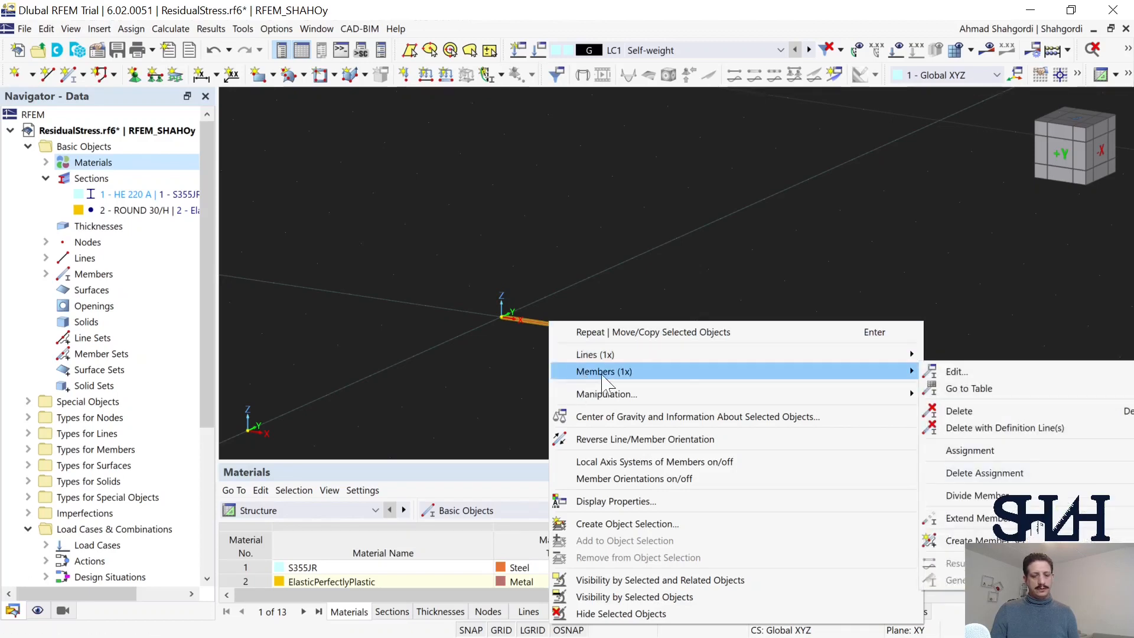
pyautogui.moveTo(909, 374)
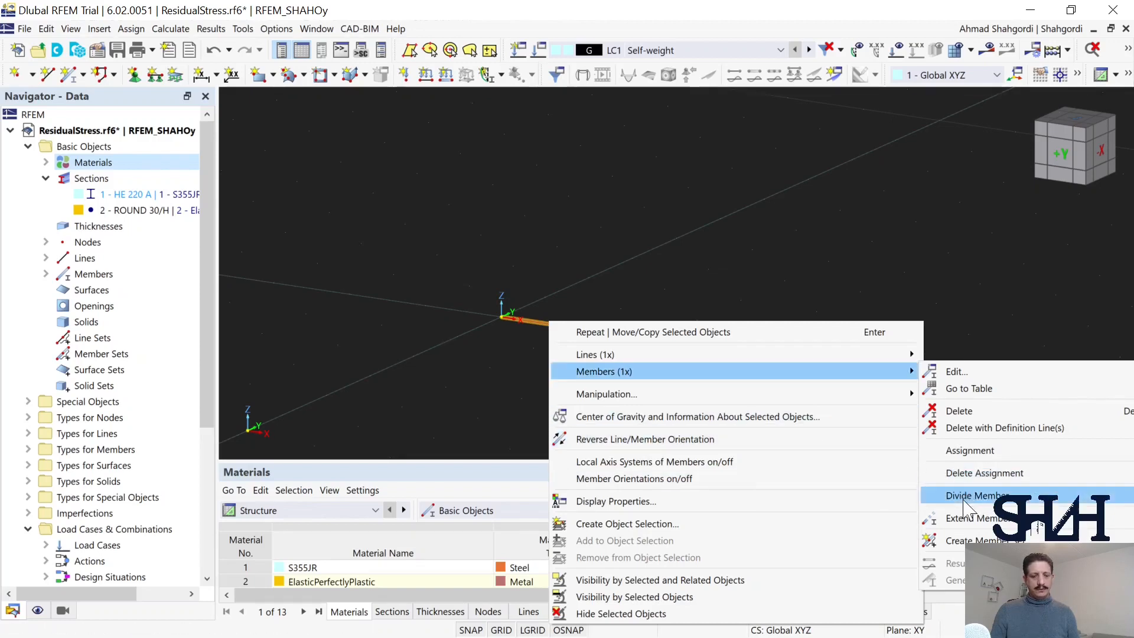
pyautogui.moveTo(964, 500)
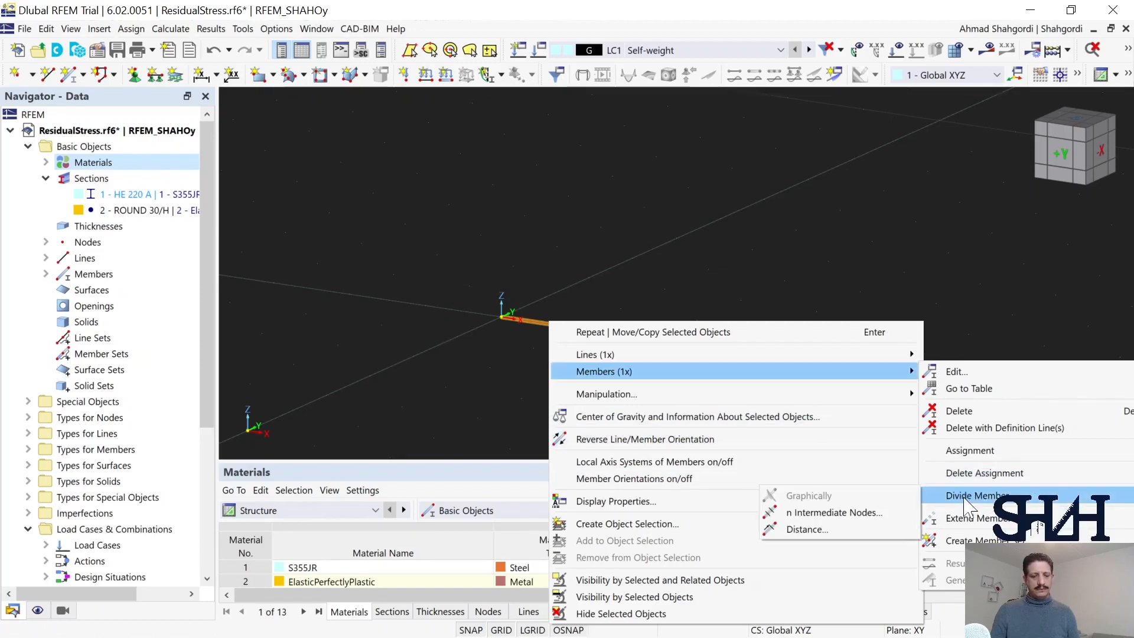
pyautogui.click(807, 530)
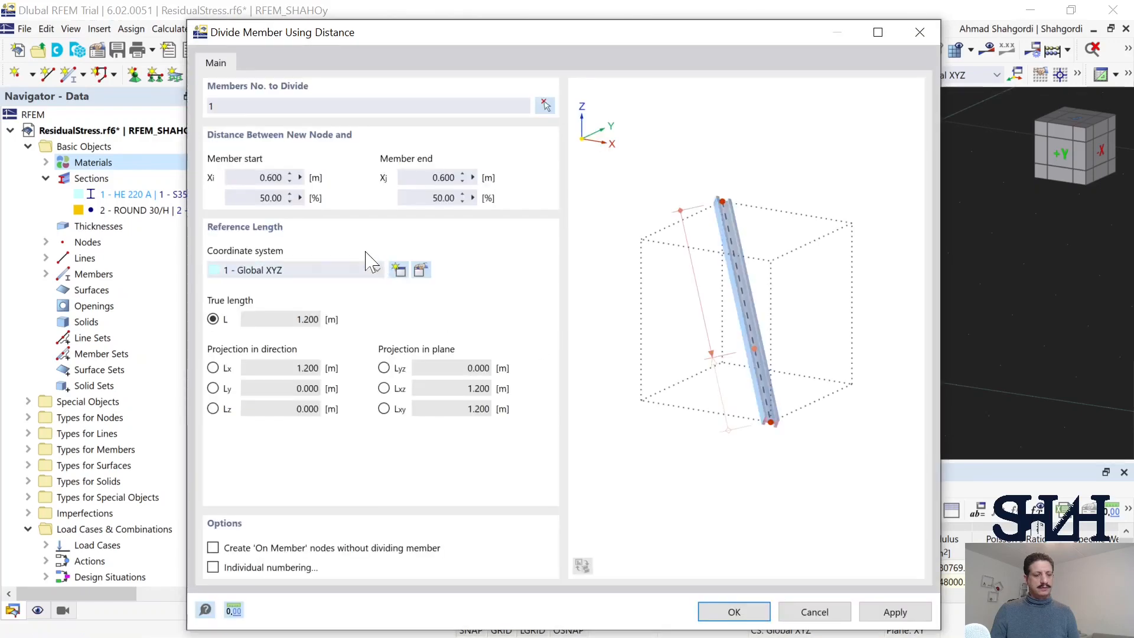
pyautogui.moveTo(258, 177); pyautogui.dragTo(348, 193)
pyautogui.write('.4')
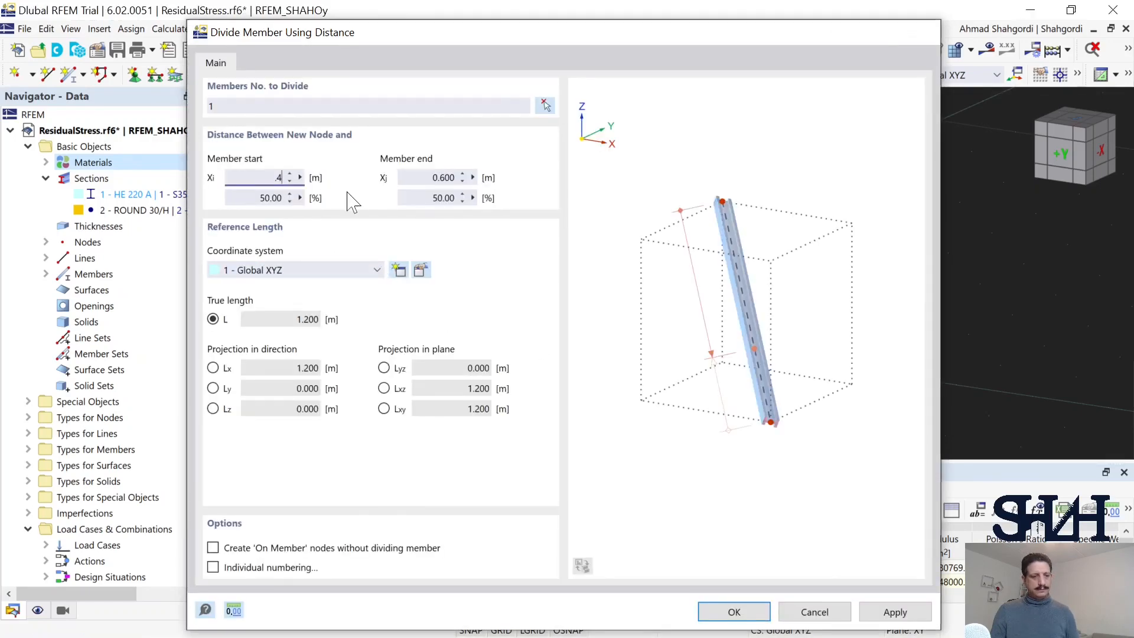
pyautogui.press('Return')
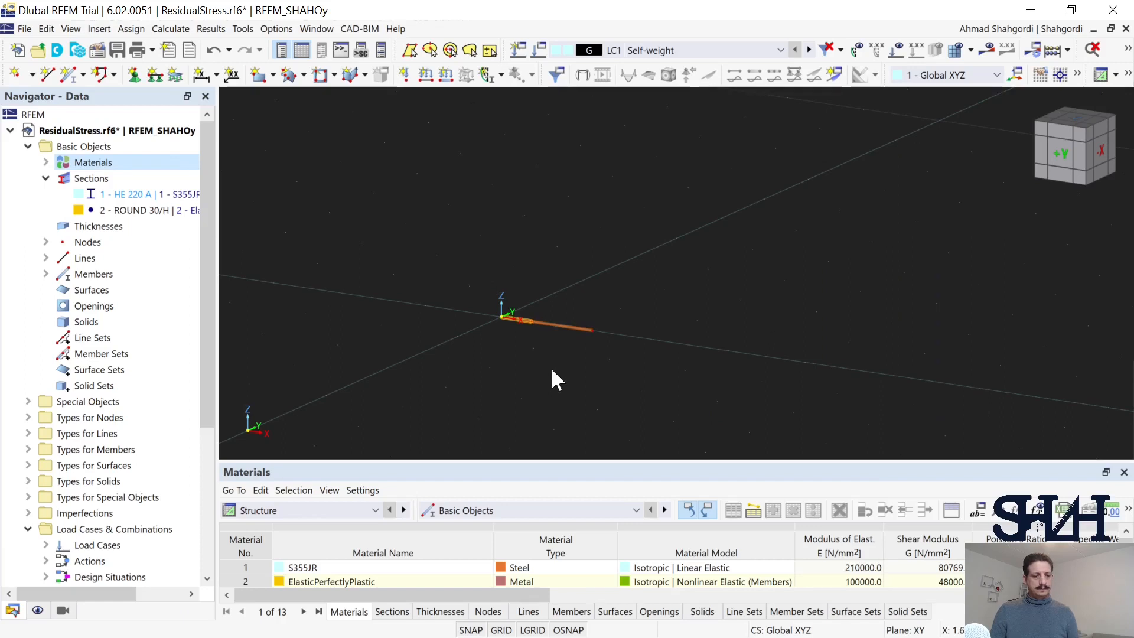
# Step: Select both end nodes of the bar and assign them the Fixed nodal support
pyautogui.scroll(5, 536, 335)
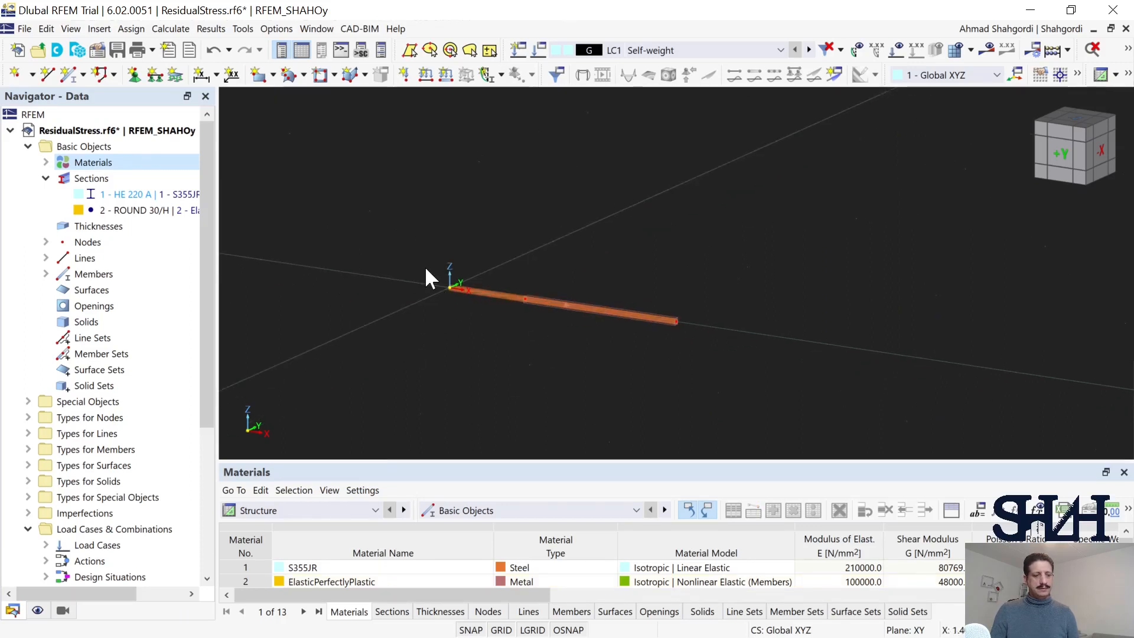
pyautogui.moveTo(424, 266); pyautogui.dragTo(459, 321)
pyautogui.keyDown('ctrl'); pyautogui.moveTo(660, 288); pyautogui.dragTo(698, 357); pyautogui.keyUp('ctrl')
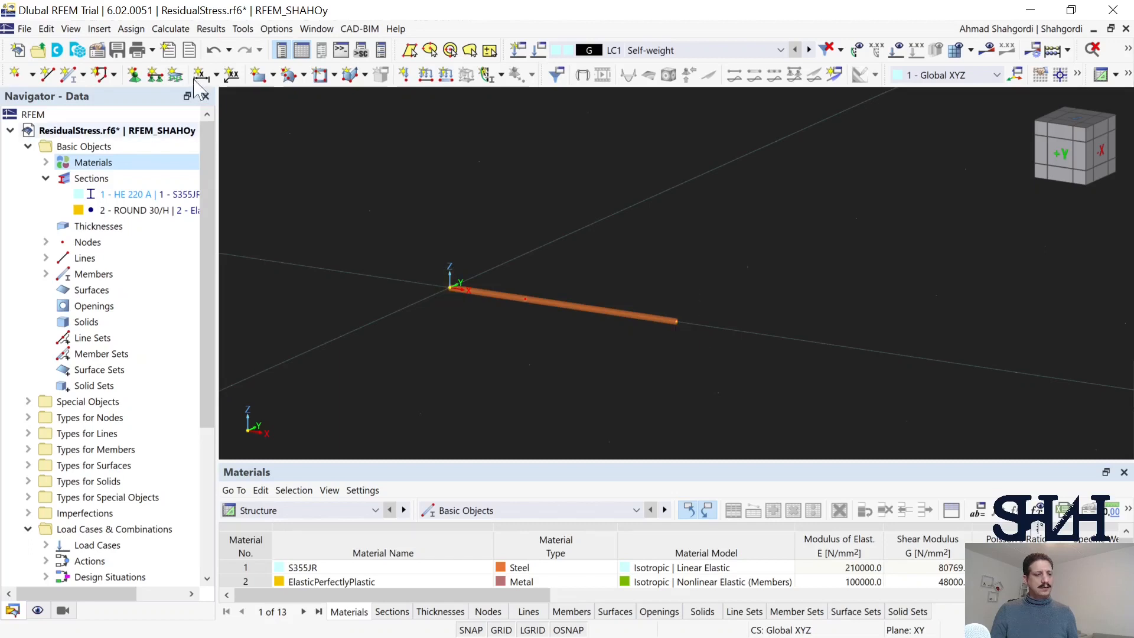
pyautogui.click(134, 74)
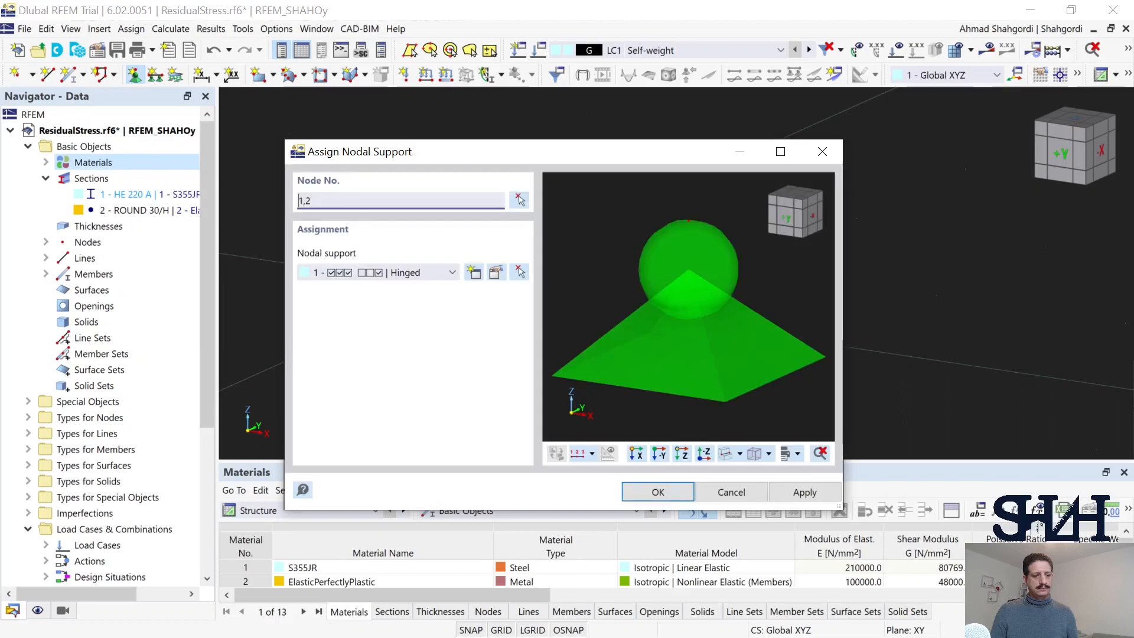
pyautogui.click(422, 273)
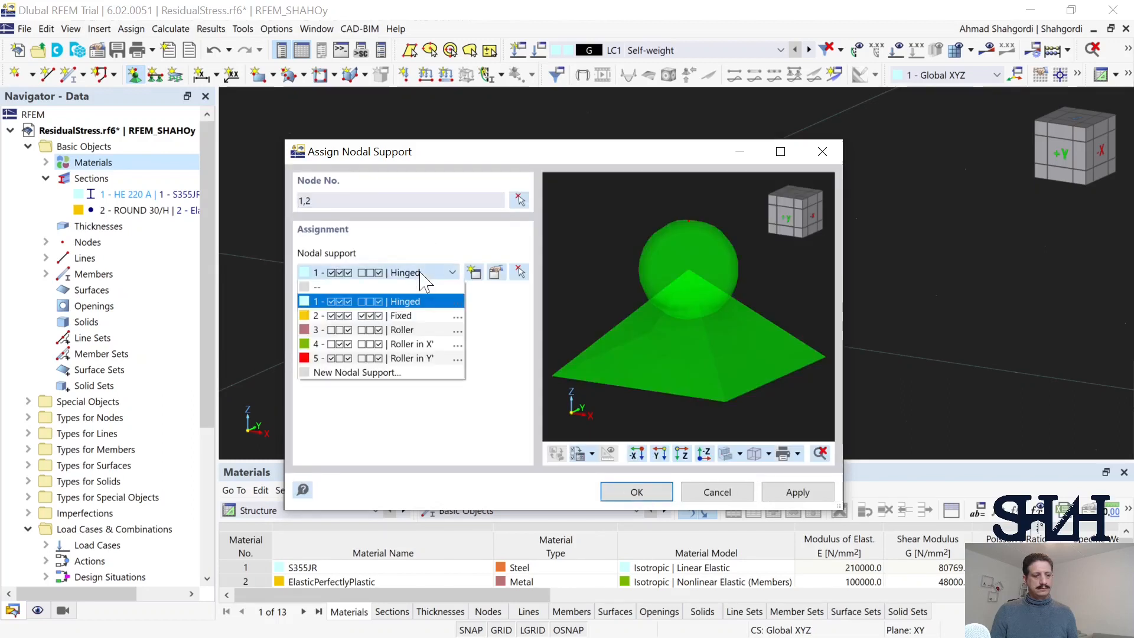
pyautogui.click(397, 320)
pyautogui.click(608, 494)
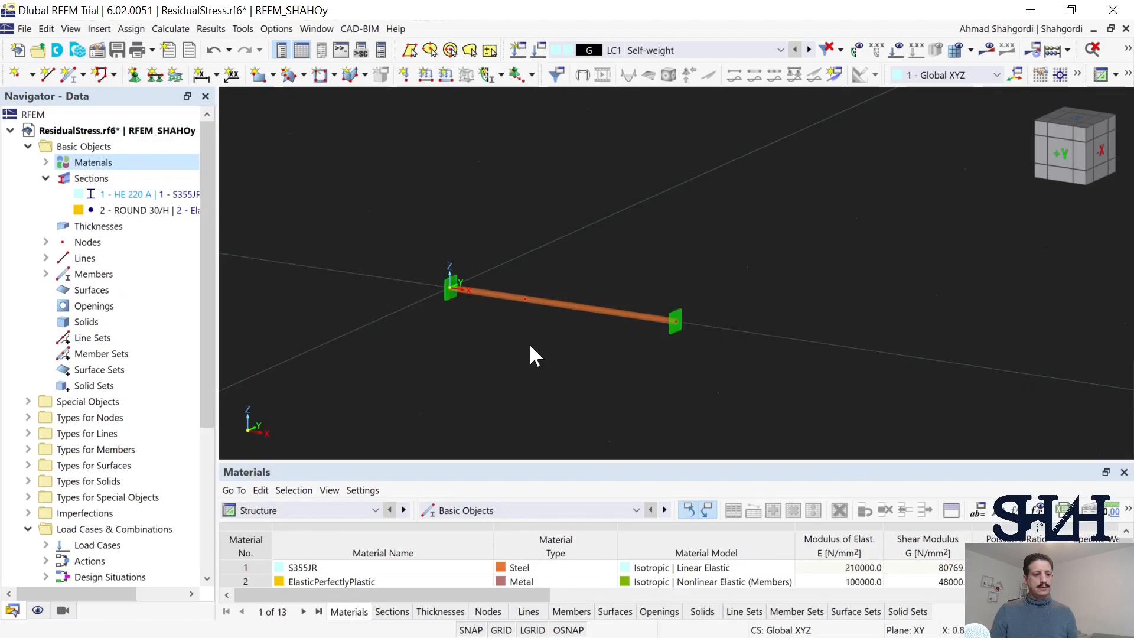
# Step: Create load case LC2 with the name Loading and confirm the load cases
pyautogui.scroll(1, 536, 346)
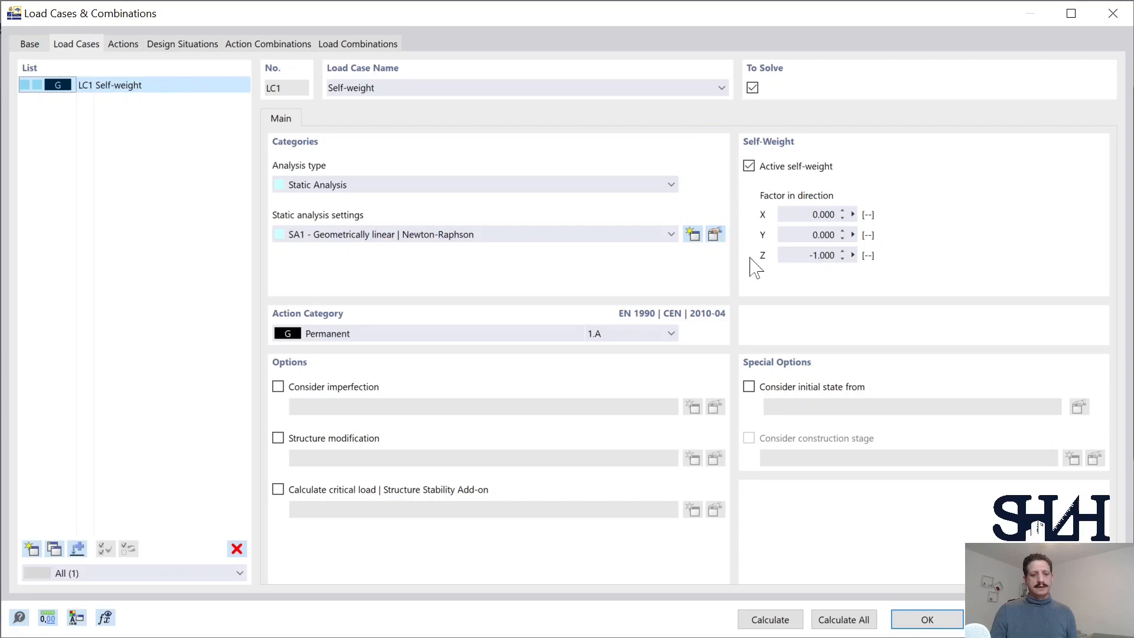
pyautogui.click(33, 549)
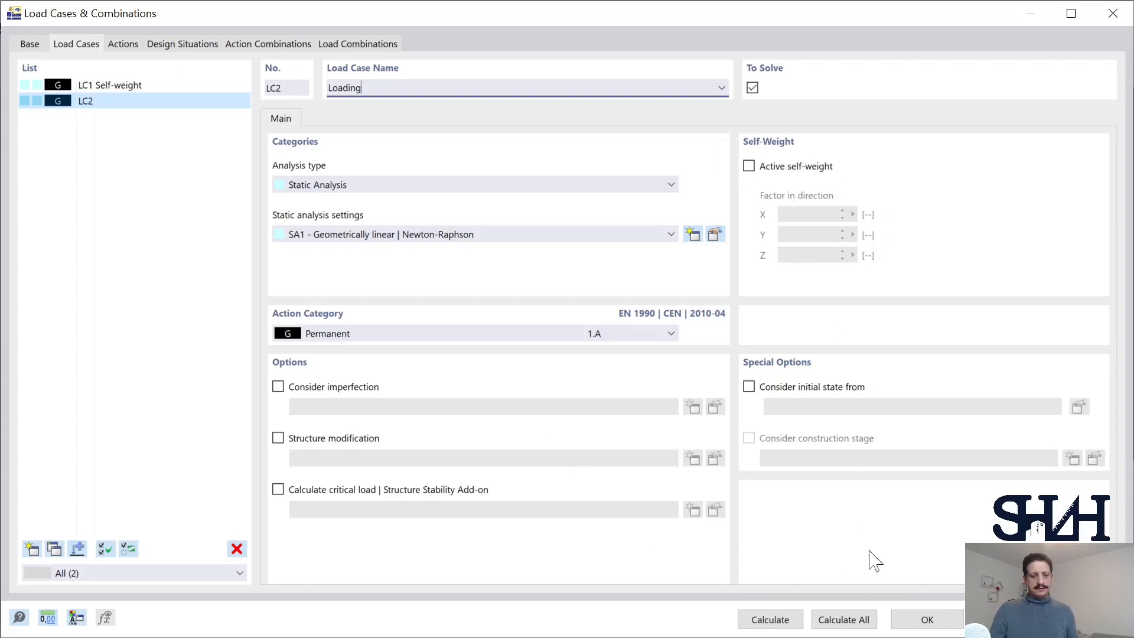
pyautogui.click(927, 618)
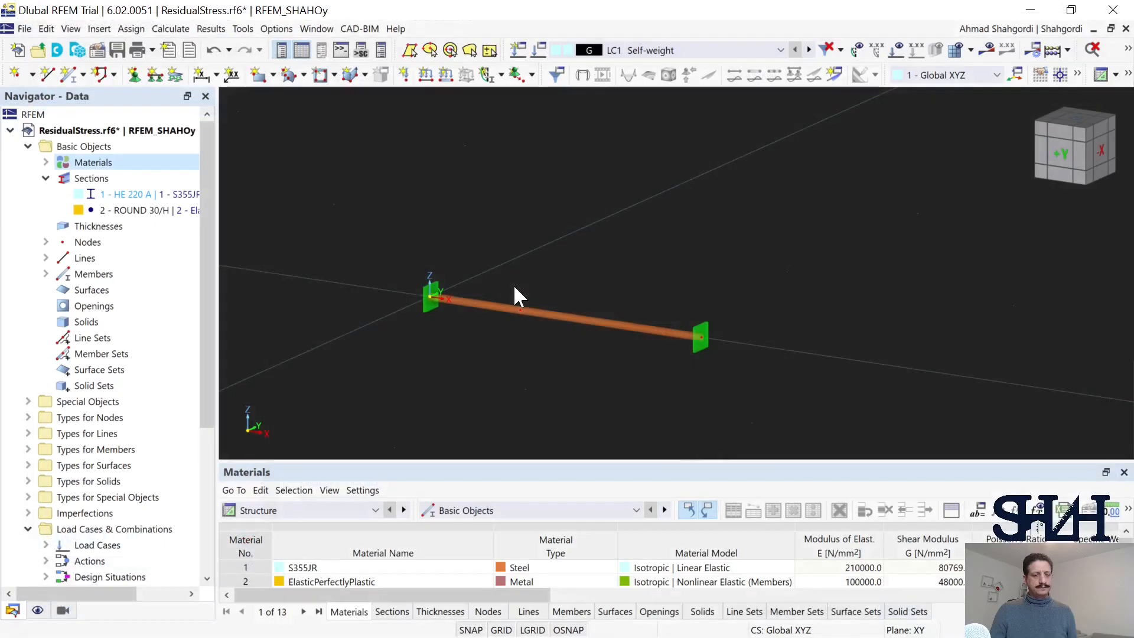
# Step: Define a nodal force of -220 kN in the global X direction for LC2 and assign it to the bar's intermediate node
pyautogui.click(405, 74)
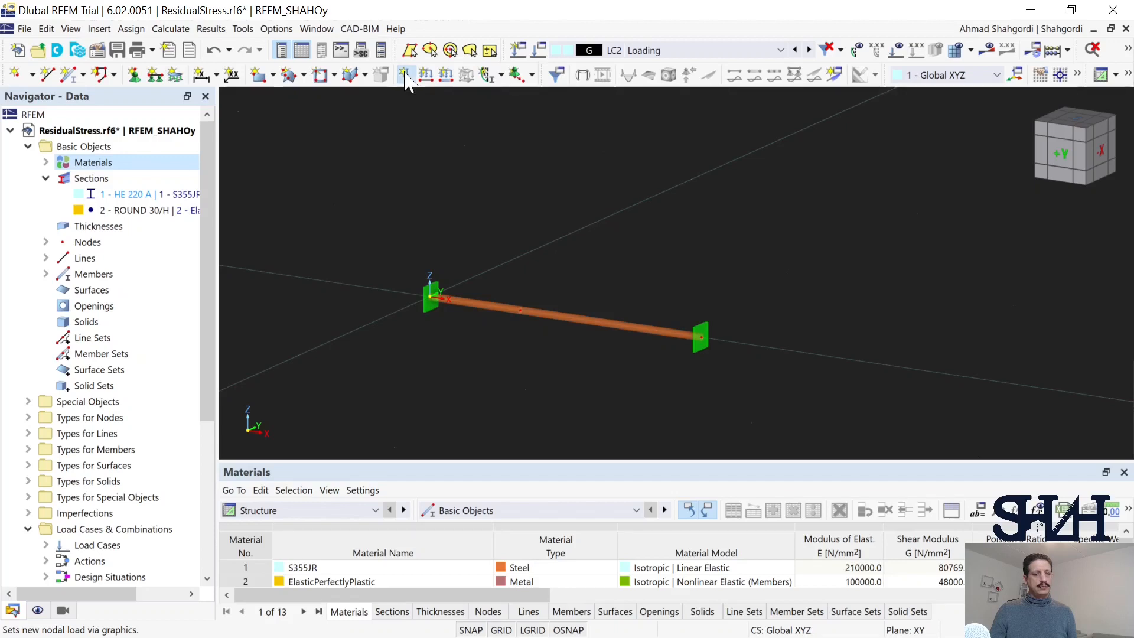
pyautogui.click(488, 253)
pyautogui.doubleClick(466, 172)
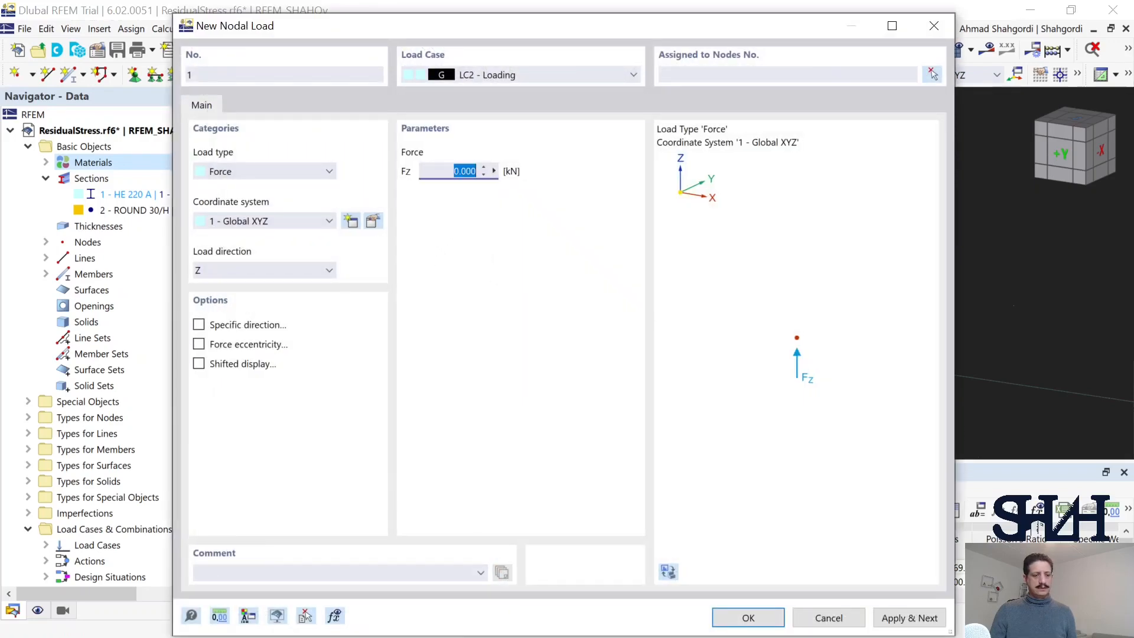
pyautogui.write('220')
pyautogui.click(264, 271)
pyautogui.click(248, 284)
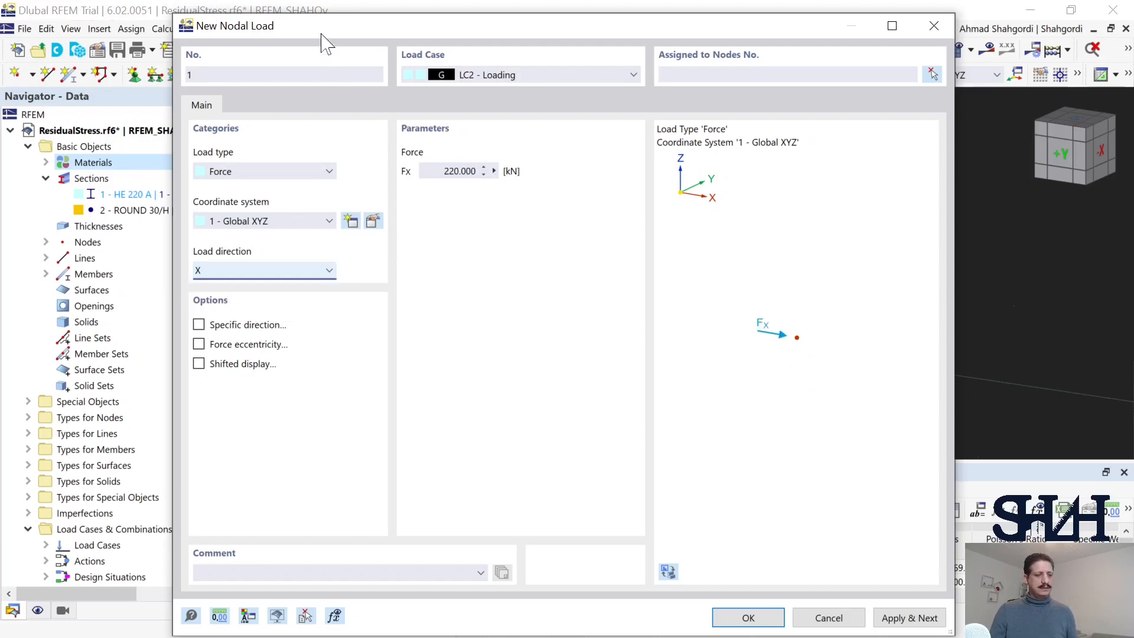
pyautogui.moveTo(323, 37); pyautogui.dragTo(602, 77)
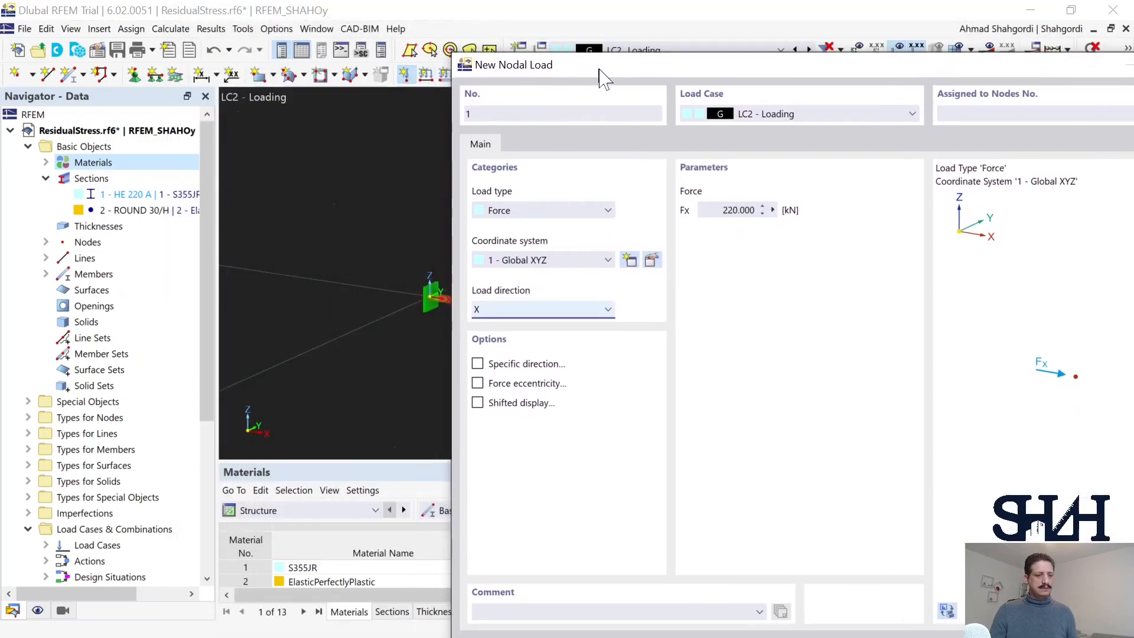
pyautogui.click(722, 209)
pyautogui.press('Return')
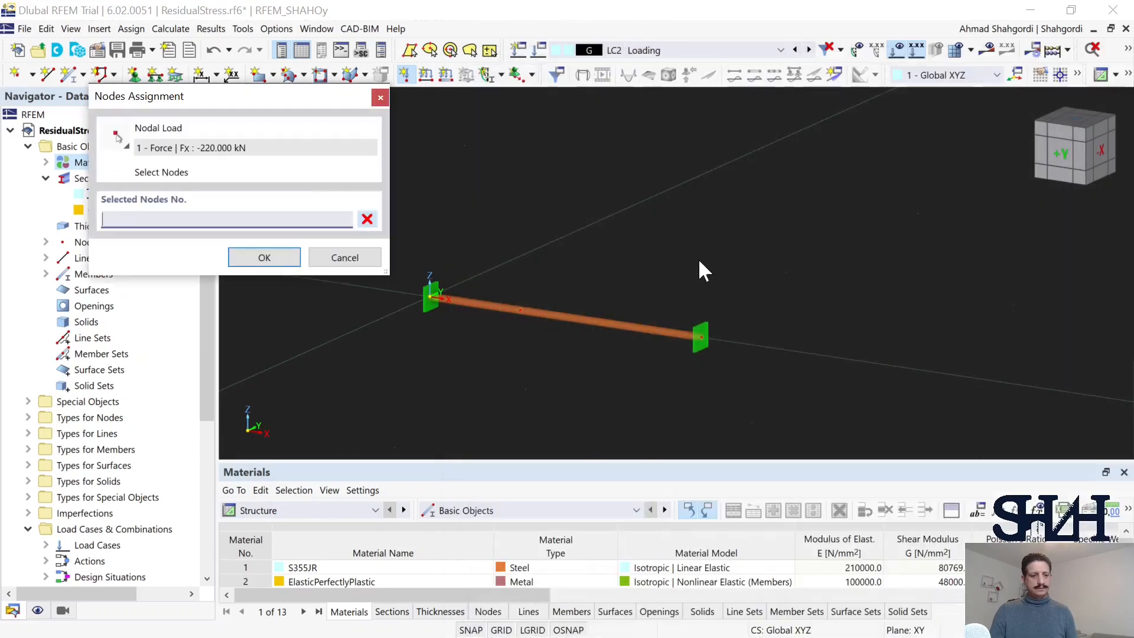
pyautogui.click(520, 310)
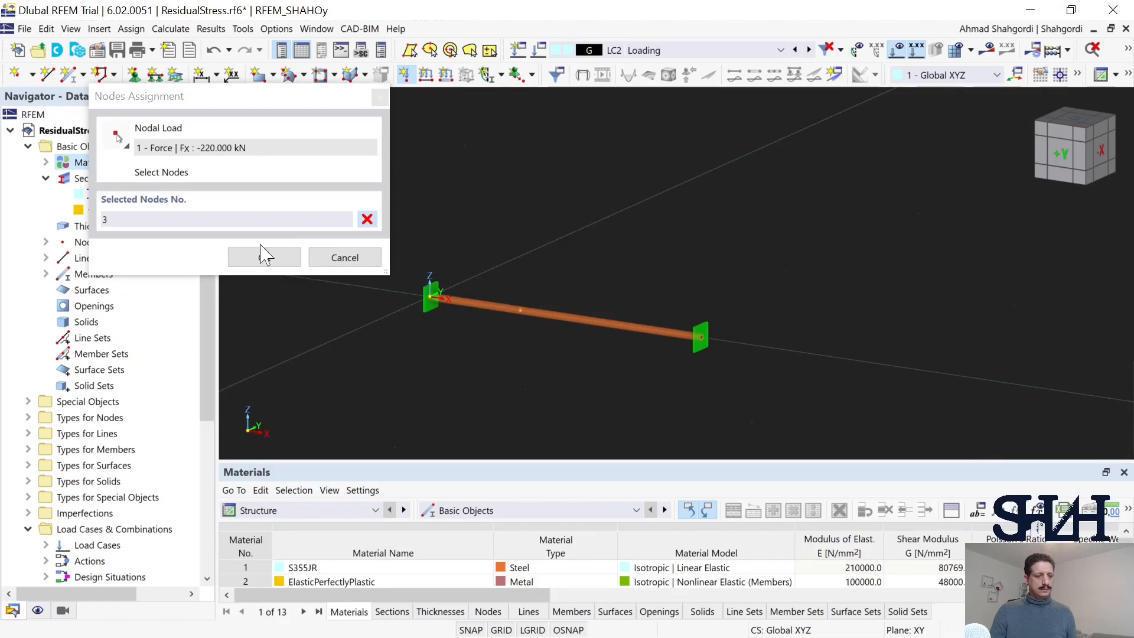
pyautogui.click(265, 256)
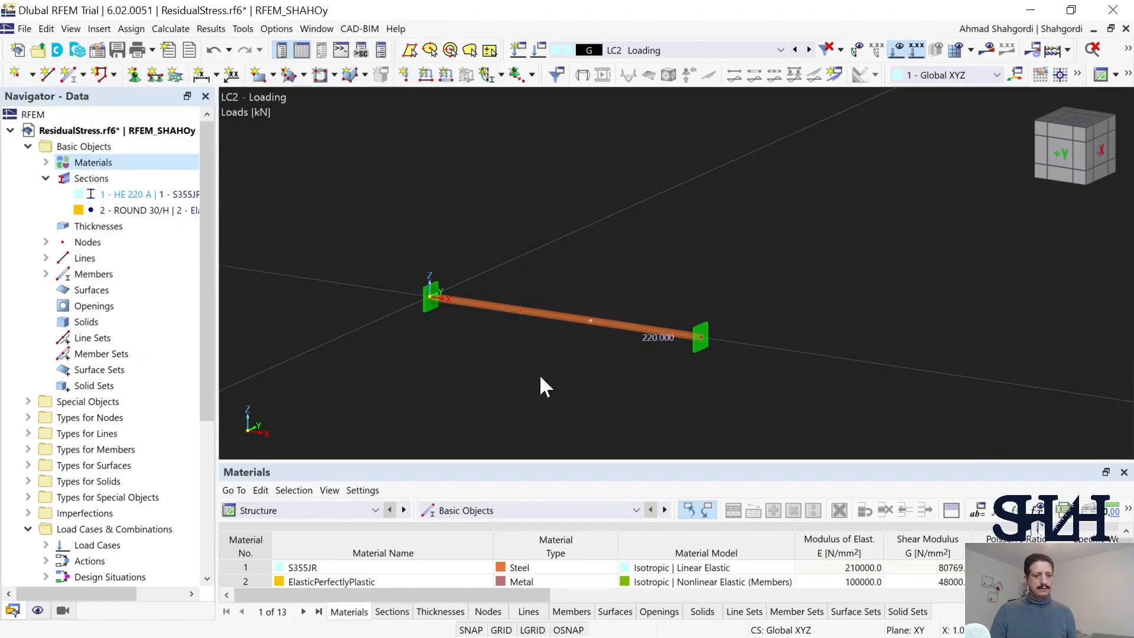
# Step: Run the calculation of the Loading load case to obtain its results
pyautogui.moveTo(538, 371); pyautogui.dragTo(535, 337, button='middle')
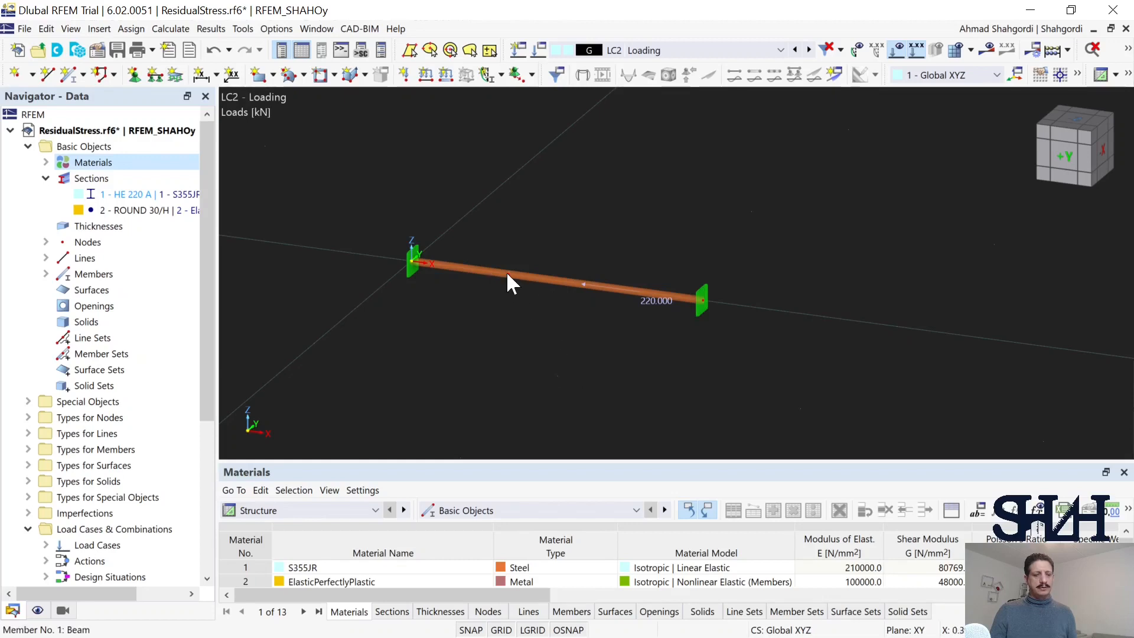
pyautogui.moveTo(508, 274)
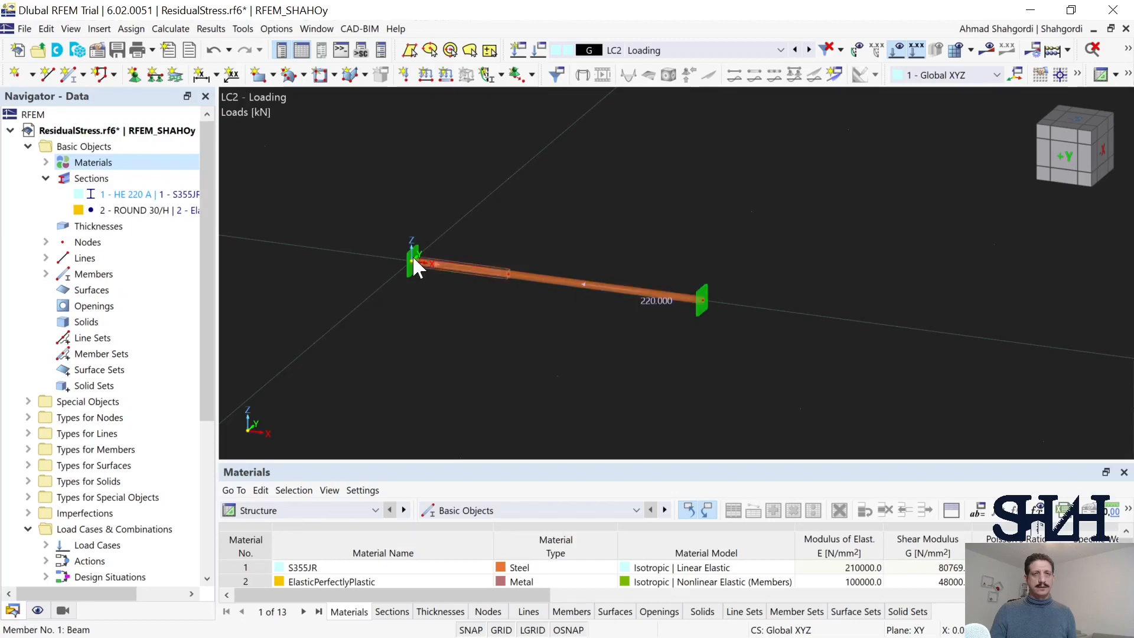
pyautogui.moveTo(414, 259)
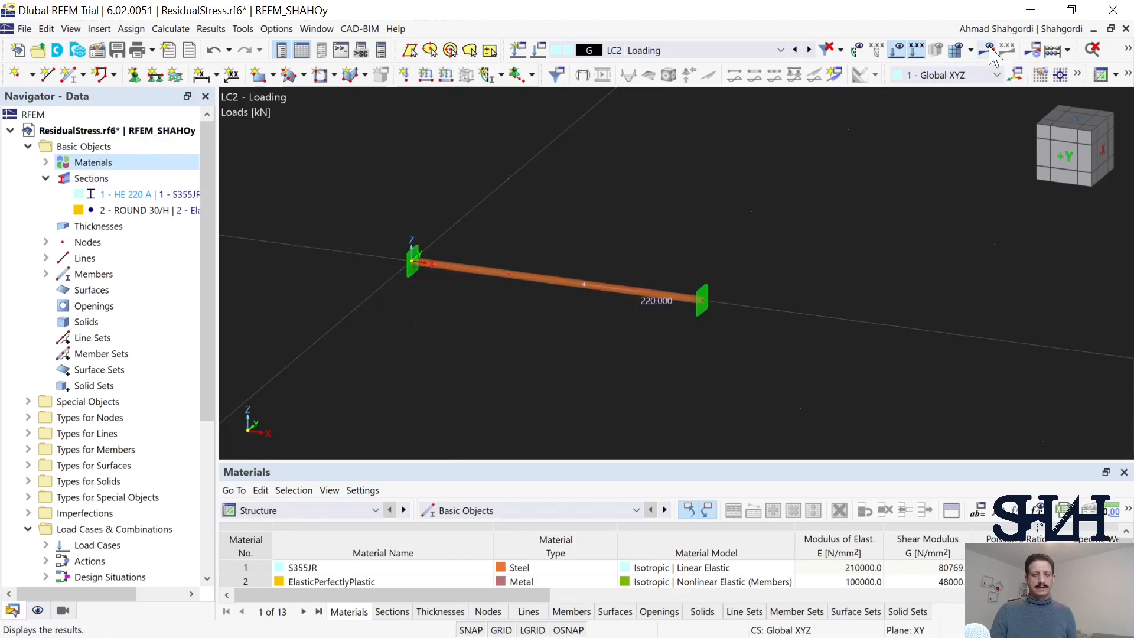
pyautogui.click(935, 85)
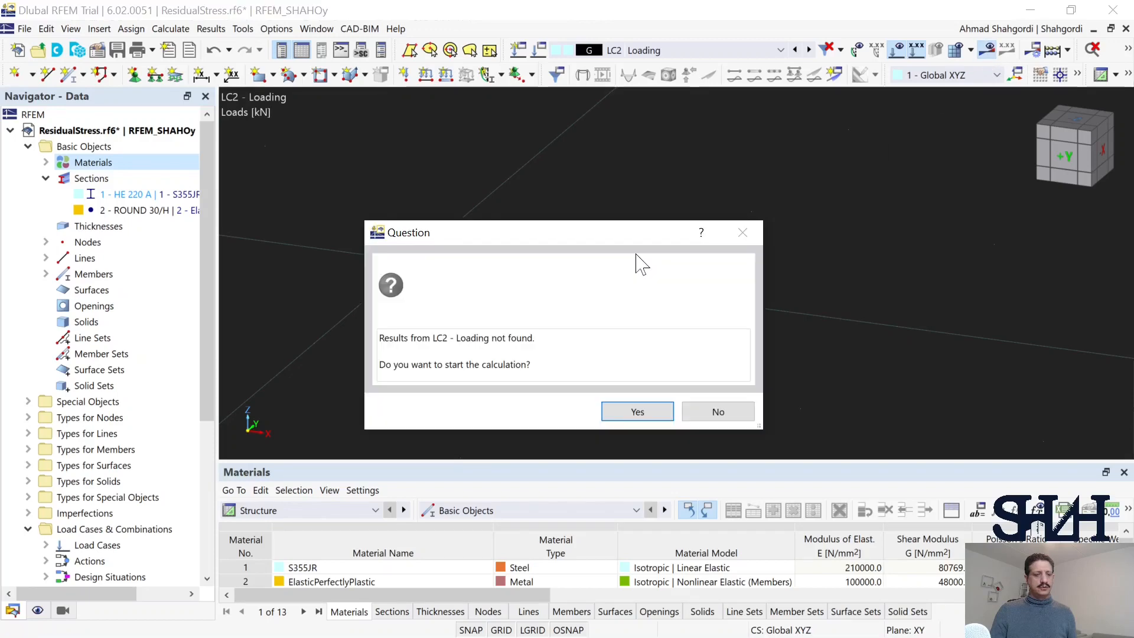
pyautogui.click(632, 415)
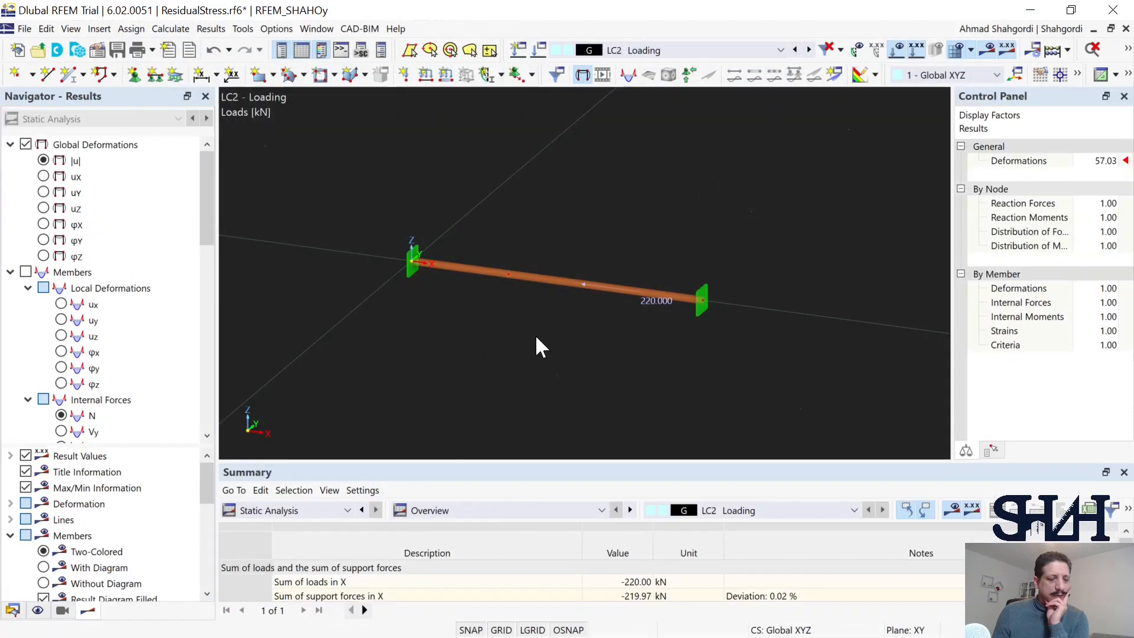
# Step: Display the global displacement uX of the bar for LC2 and examine it at the loaded node
pyautogui.moveTo(493, 344); pyautogui.dragTo(555, 341, button='middle')
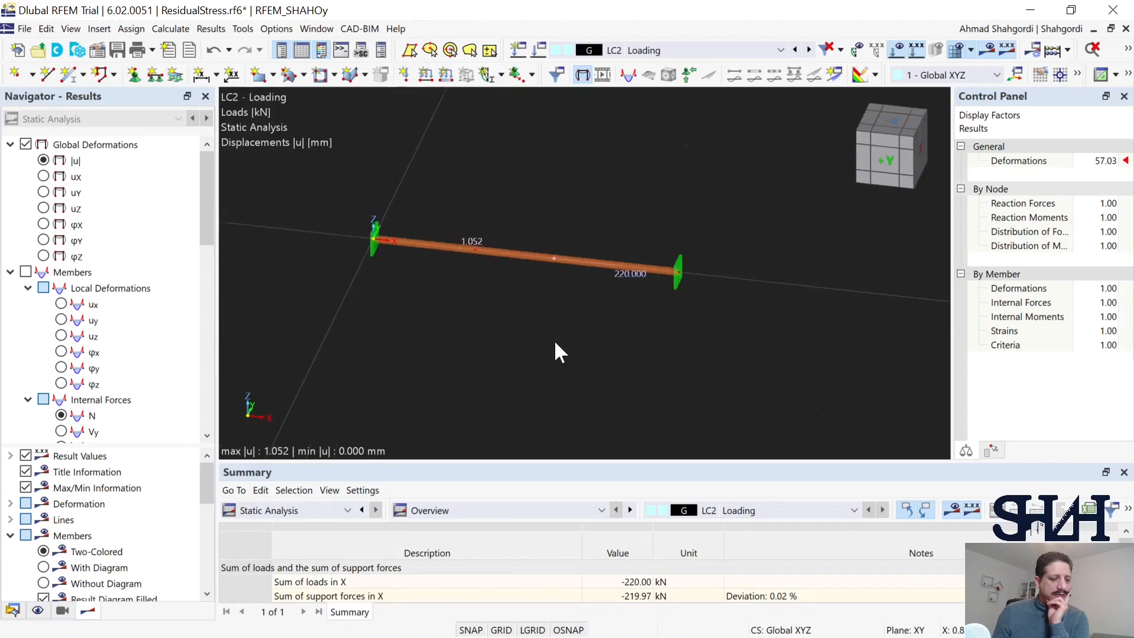
pyautogui.click(44, 177)
pyautogui.keyDown('ctrl'); pyautogui.moveTo(493, 290); pyautogui.dragTo(484, 297, button='middle'); pyautogui.keyUp('ctrl')
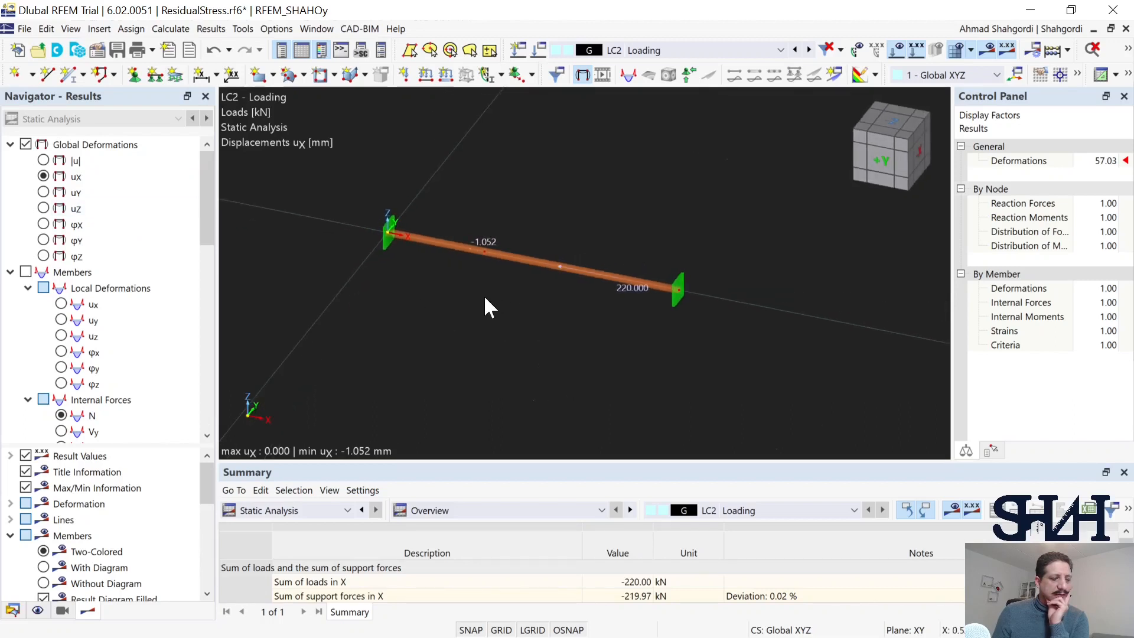
pyautogui.scroll(3, 481, 270)
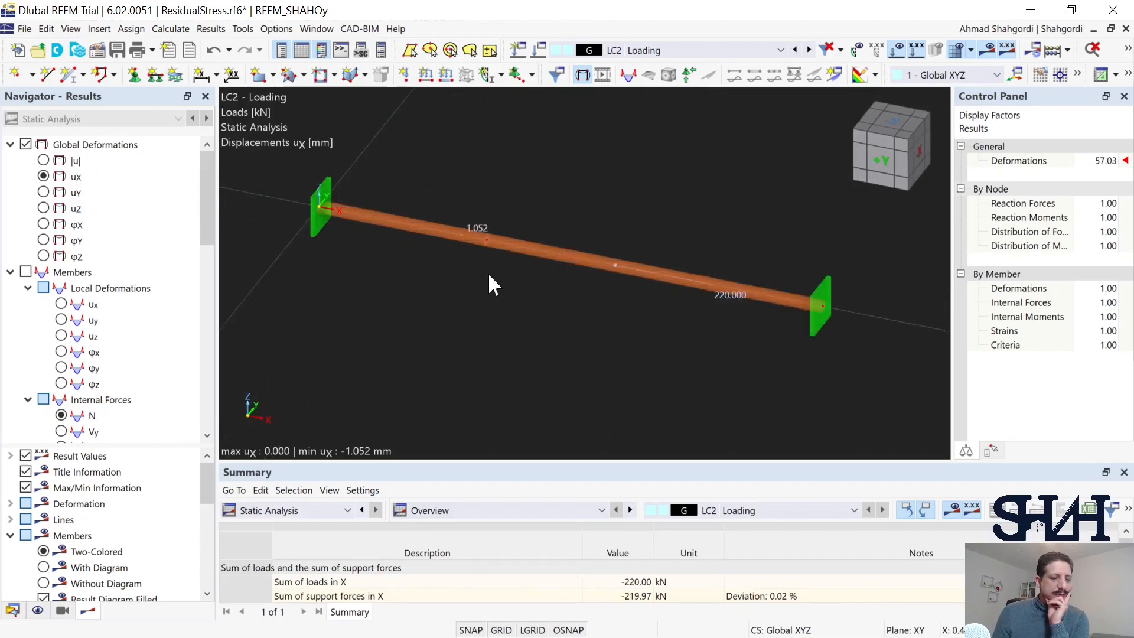
pyautogui.scroll(-3, 489, 285)
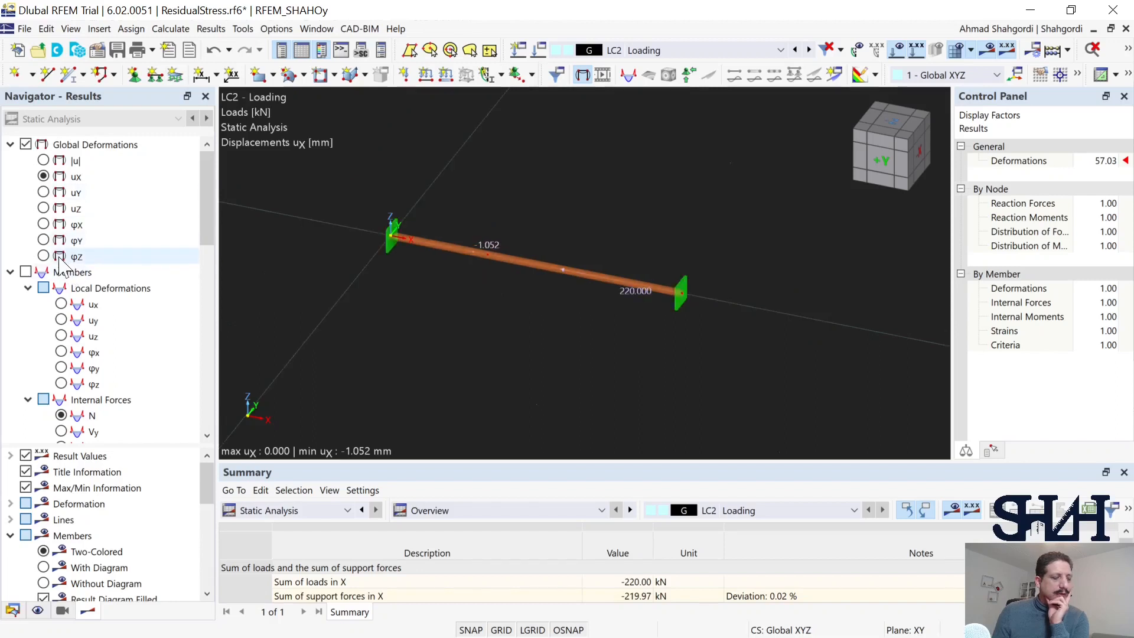
# Step: Display the axial force N along both bar segments and examine the diagram
pyautogui.scroll(-1, 65, 330)
pyautogui.click(61, 367)
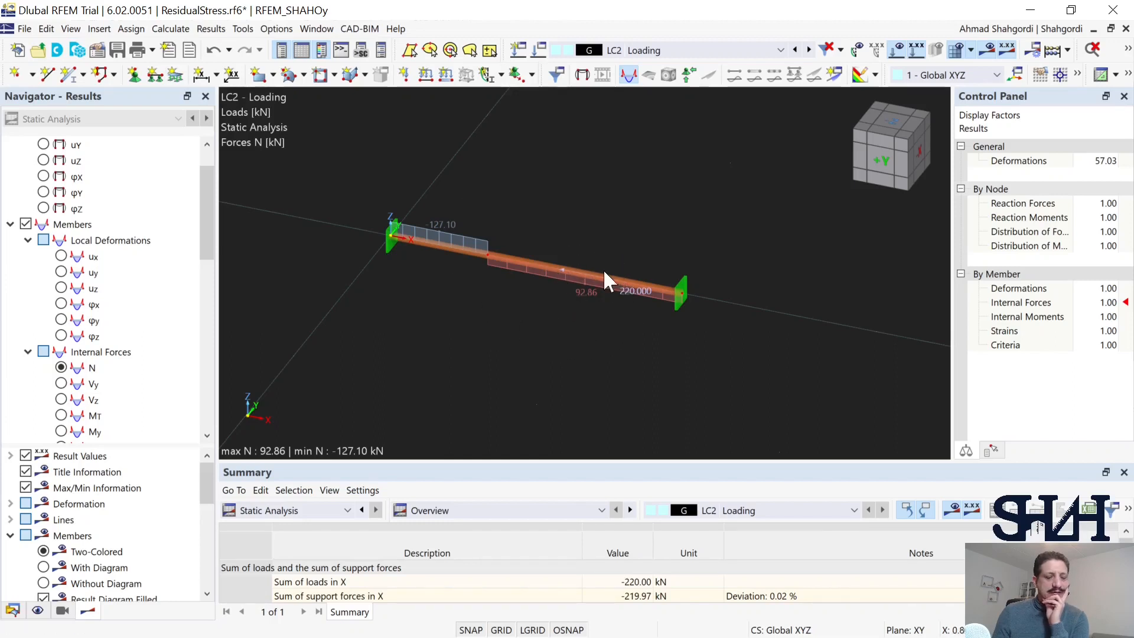
pyautogui.moveTo(469, 290); pyautogui.dragTo(472, 284, button='middle')
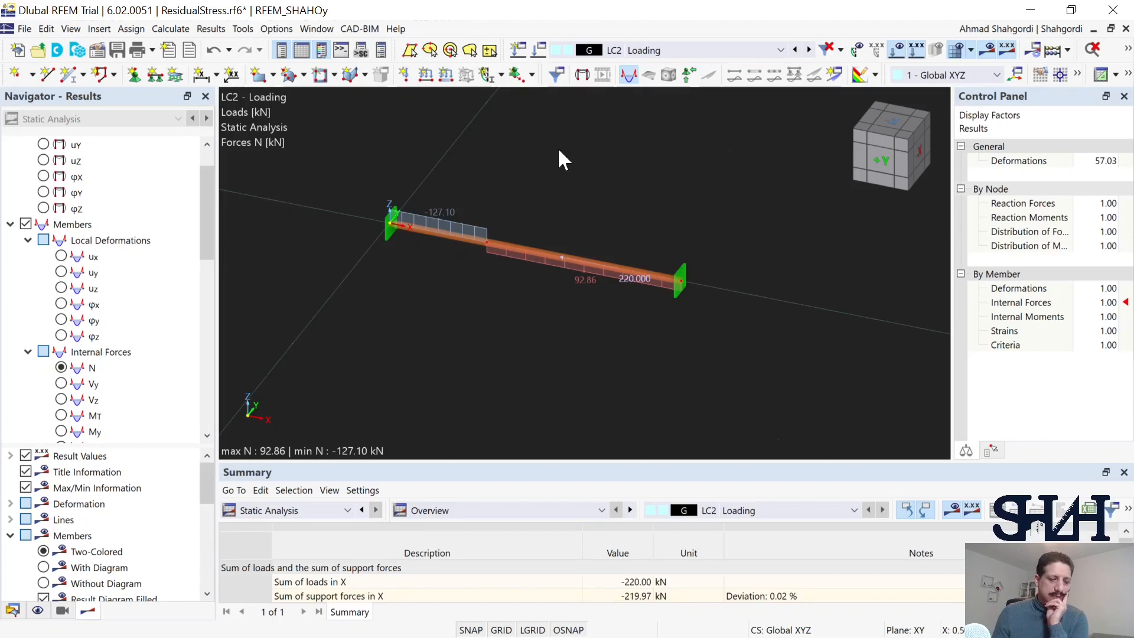
# Step: Create load case LC3 named Unloading and make it consider the initial state from LC2 - Loading
pyautogui.click(539, 60)
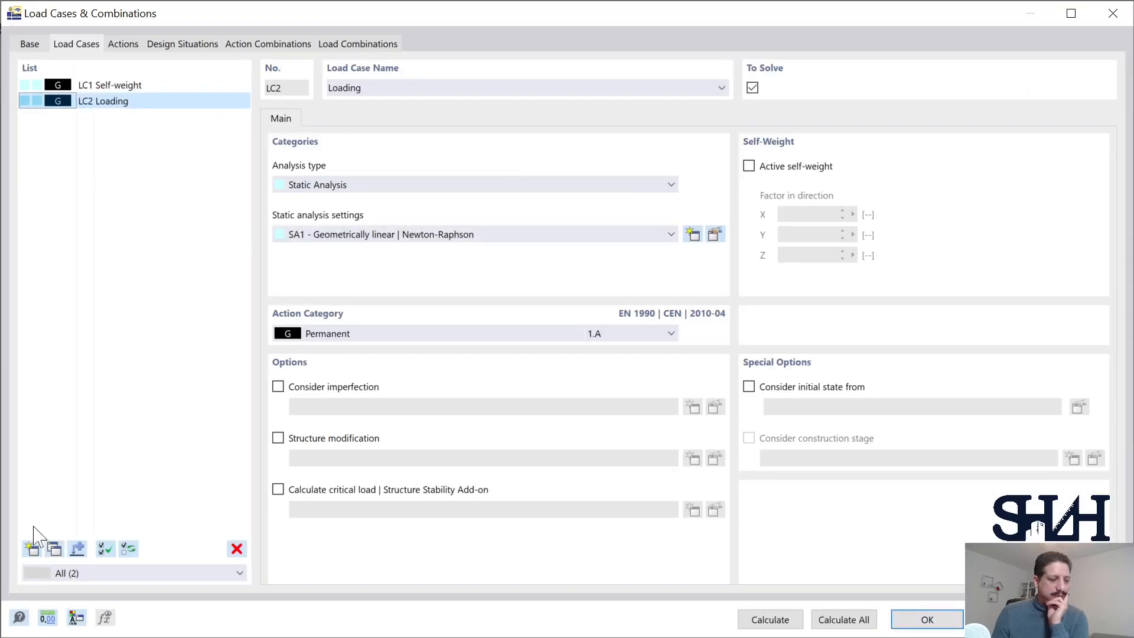
pyautogui.click(32, 549)
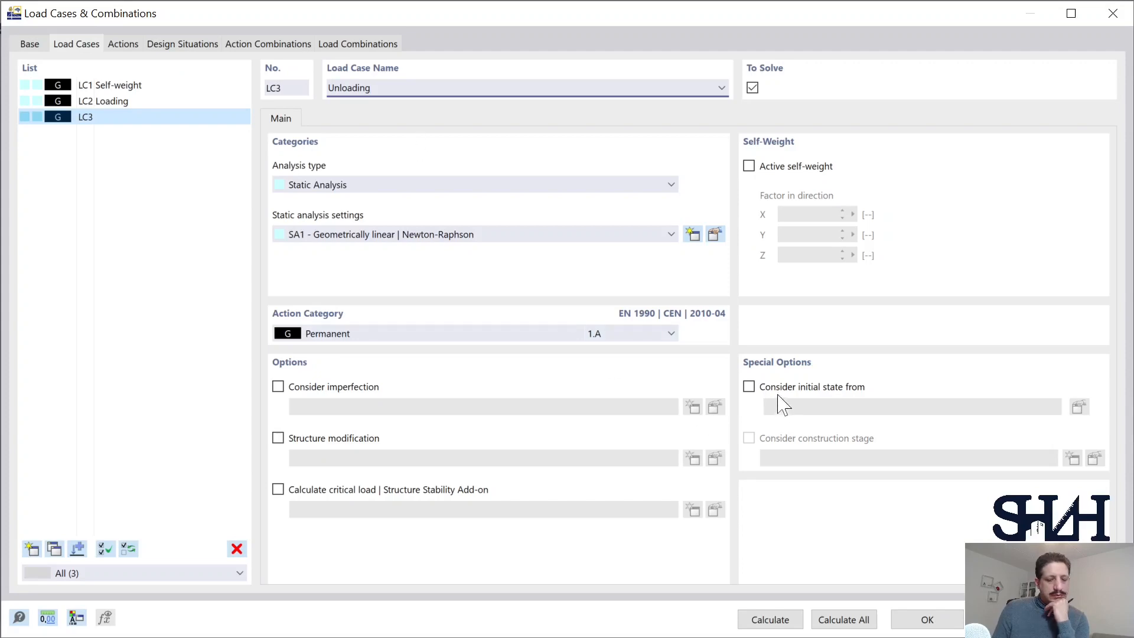
pyautogui.click(749, 386)
pyautogui.click(881, 410)
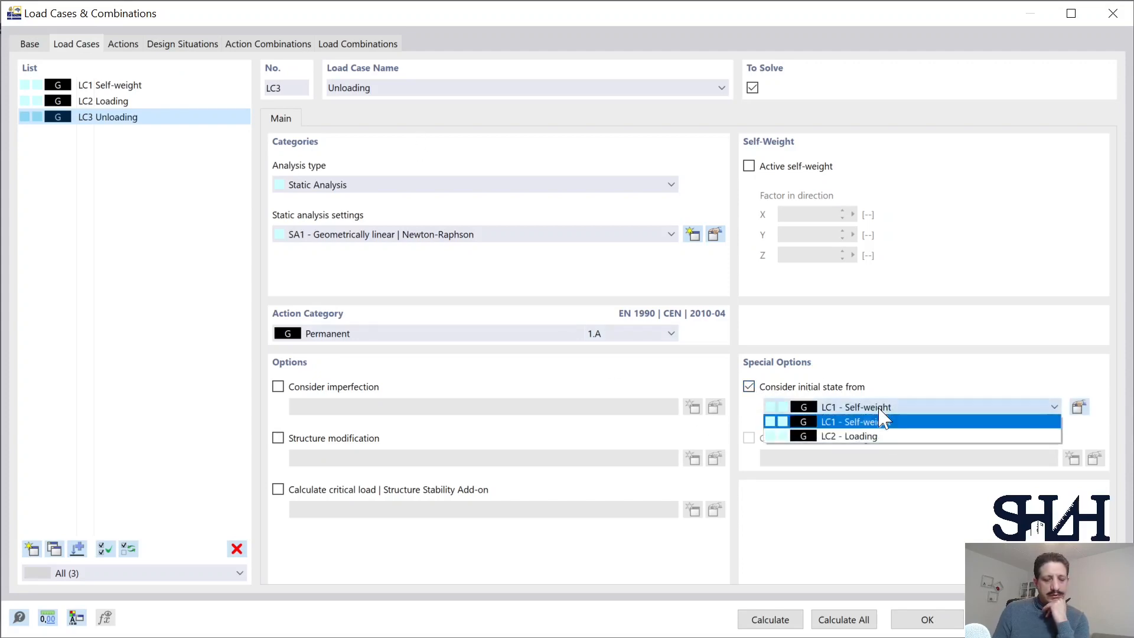
pyautogui.click(866, 436)
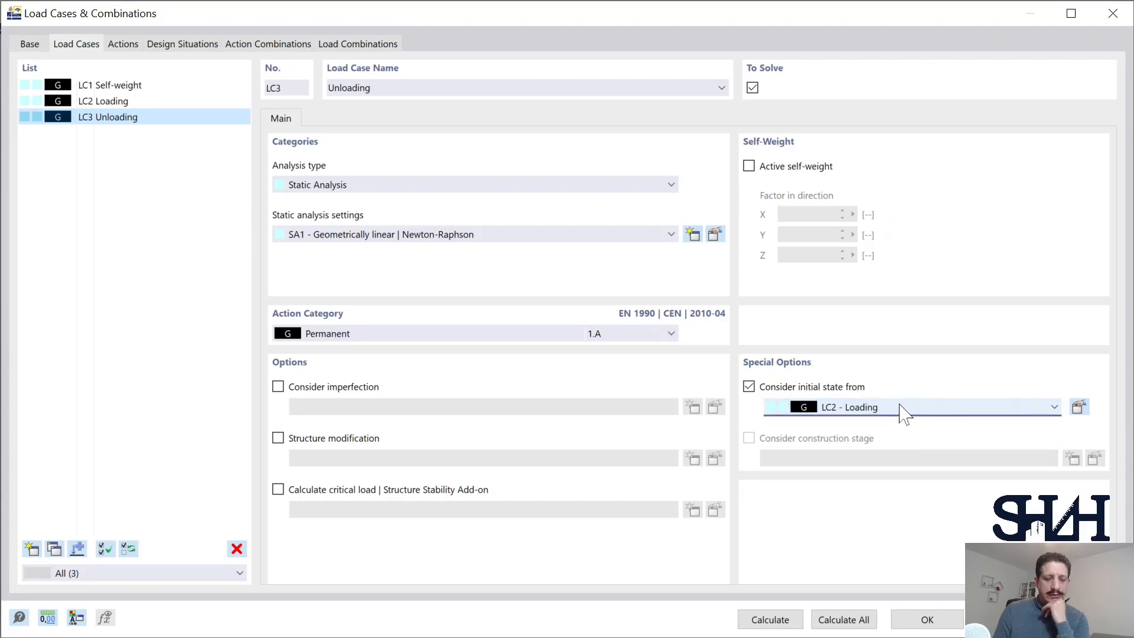
# Step: Set the type of initial state for the Unloading load case to Strains and accept the load case settings
pyautogui.click(1079, 406)
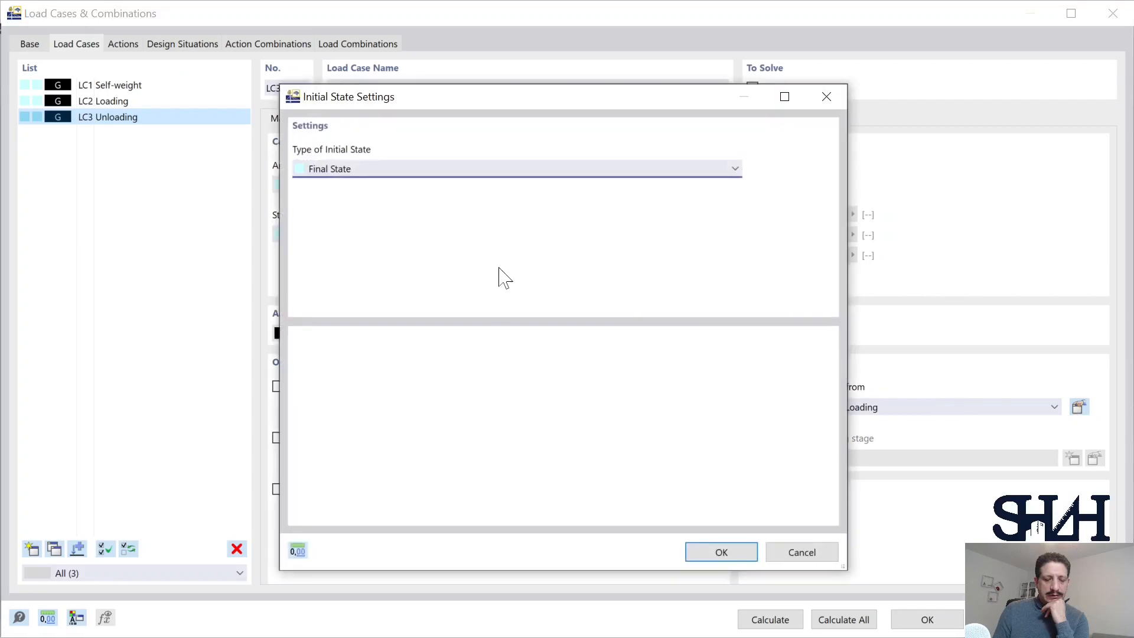
pyautogui.click(366, 170)
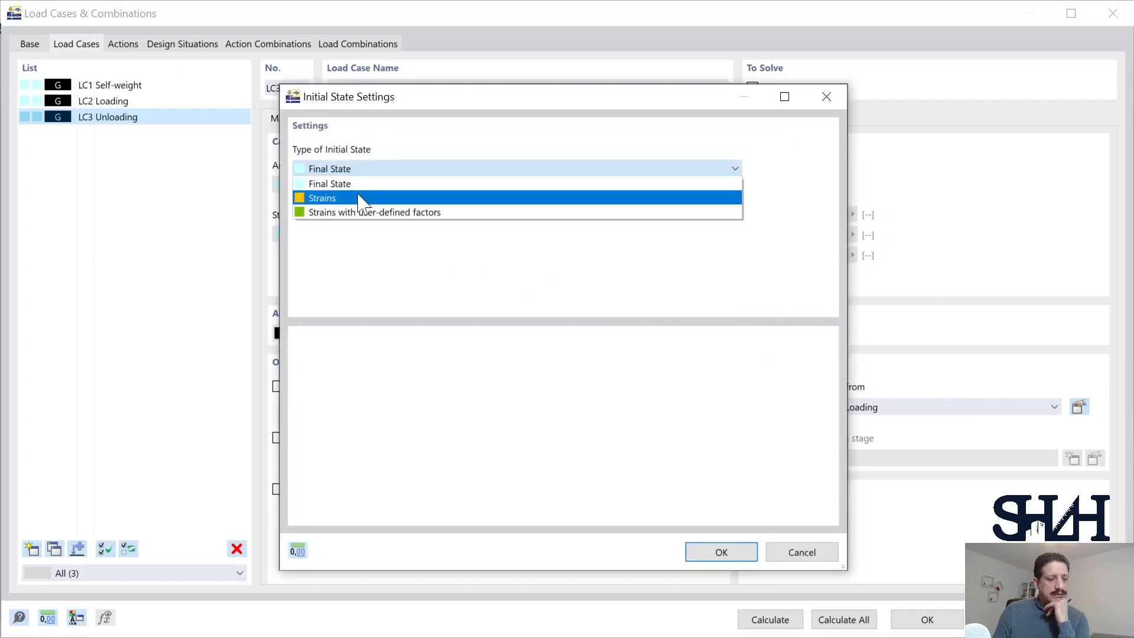
pyautogui.click(361, 198)
pyautogui.click(721, 552)
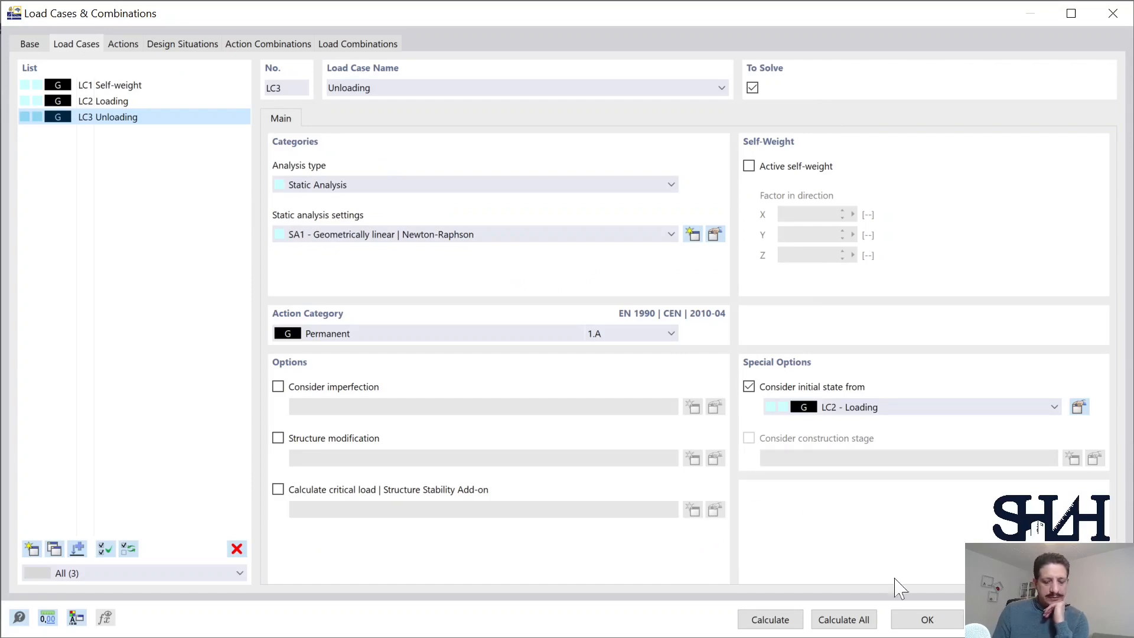
pyautogui.click(912, 621)
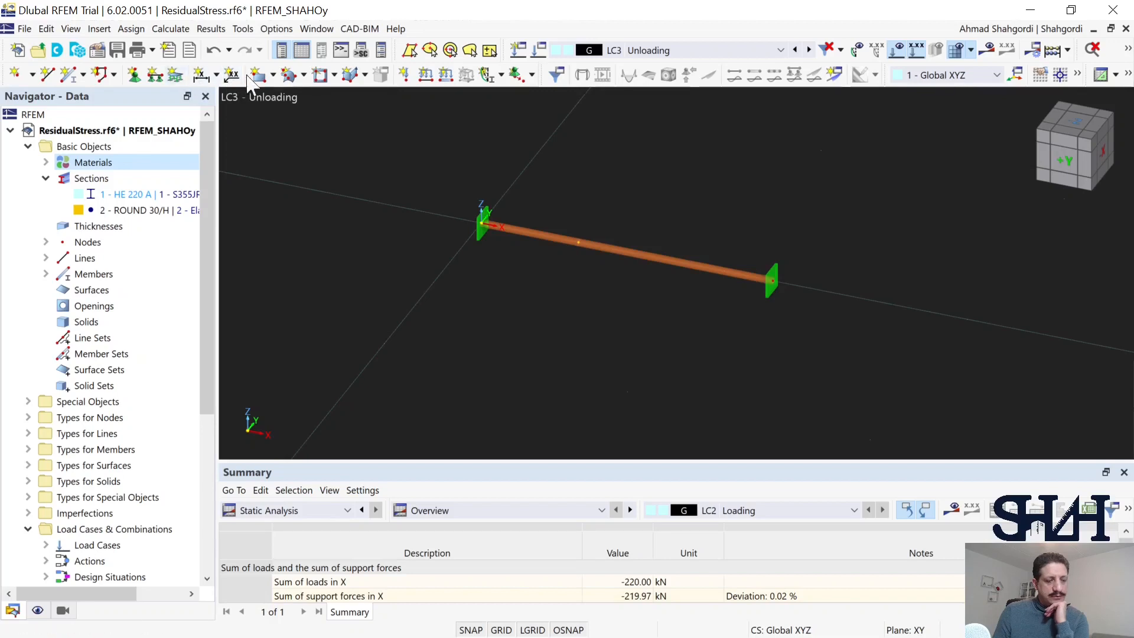
# Step: Define a nodal force of 220 kN in the global X direction for LC3 on the bar's intermediate node, No. 3
pyautogui.click(404, 74)
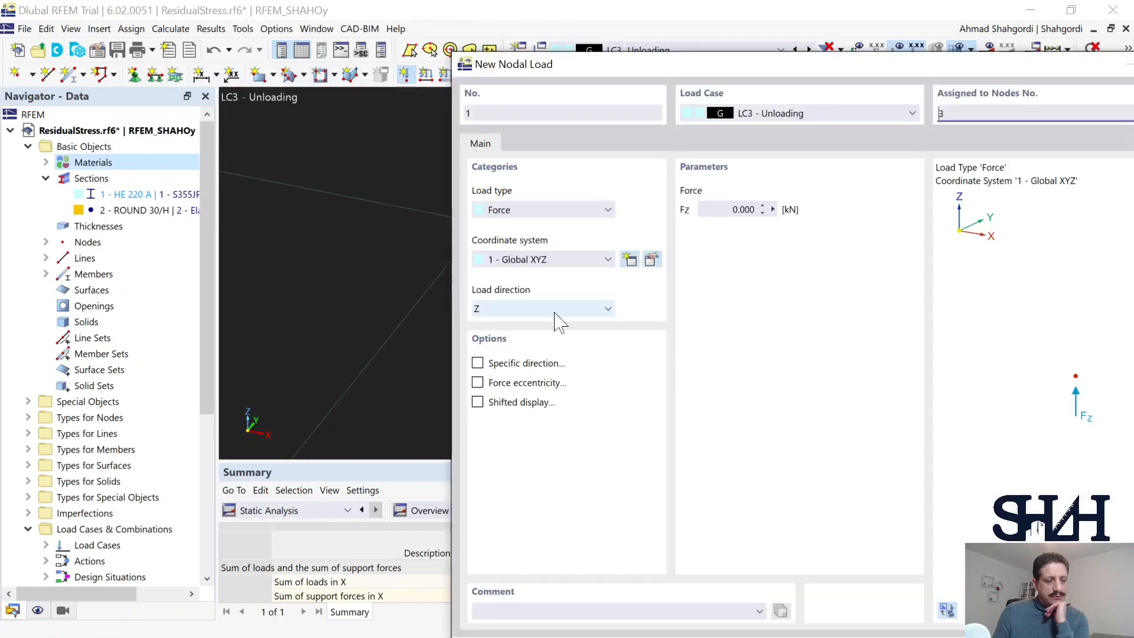
pyautogui.doubleClick(739, 209)
pyautogui.write('220')
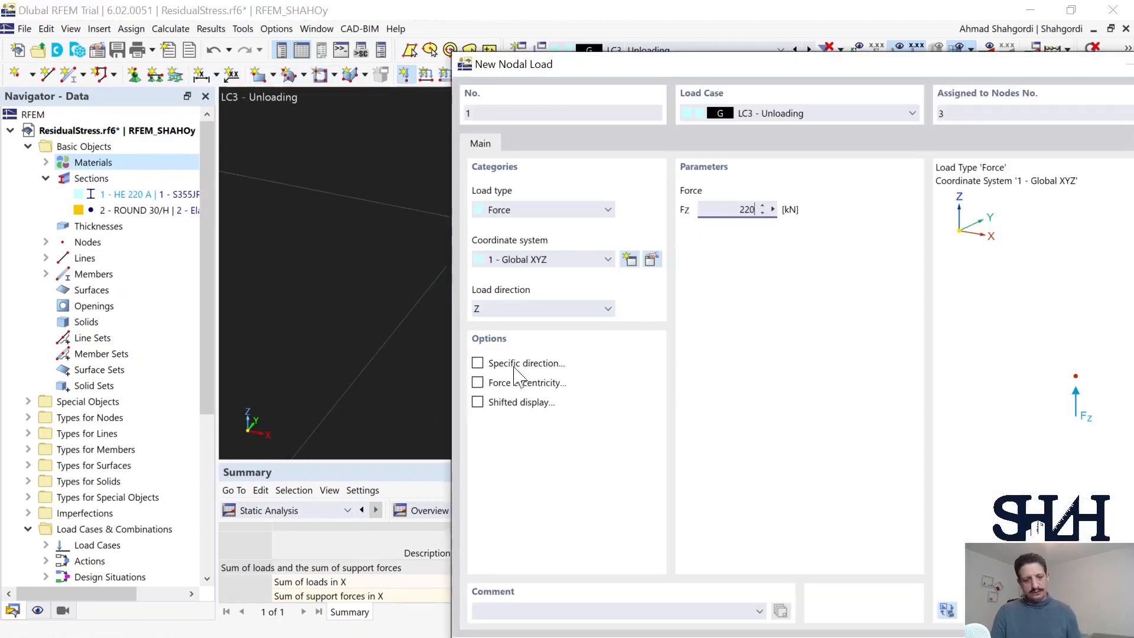
pyautogui.click(507, 308)
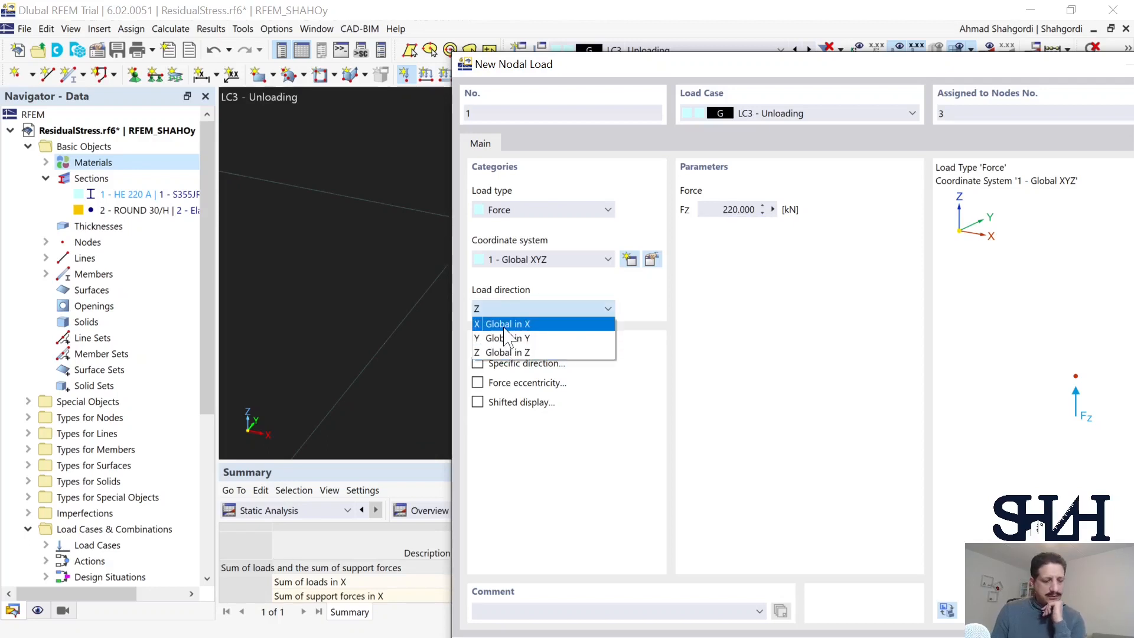
pyautogui.click(504, 326)
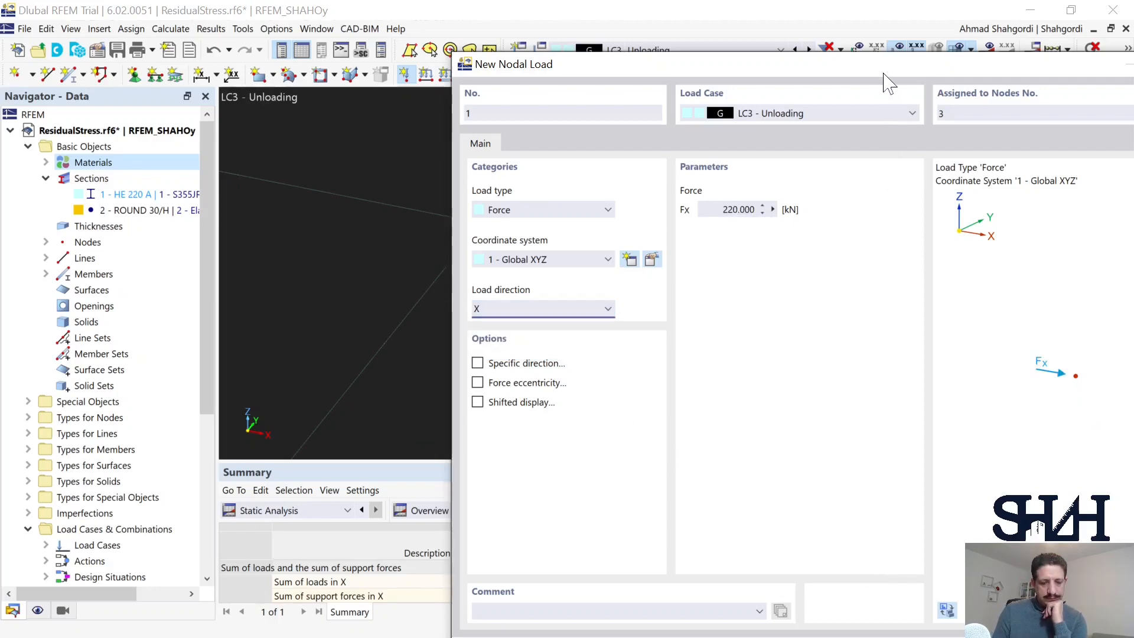
pyautogui.moveTo(884, 74); pyautogui.dragTo(702, 30)
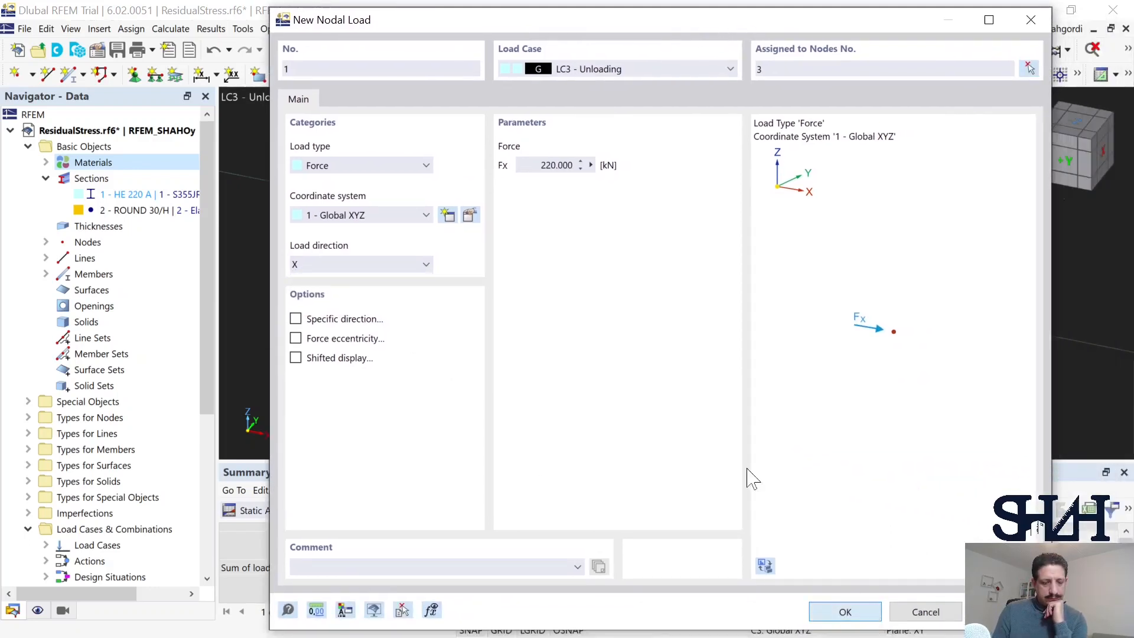
pyautogui.press('Return')
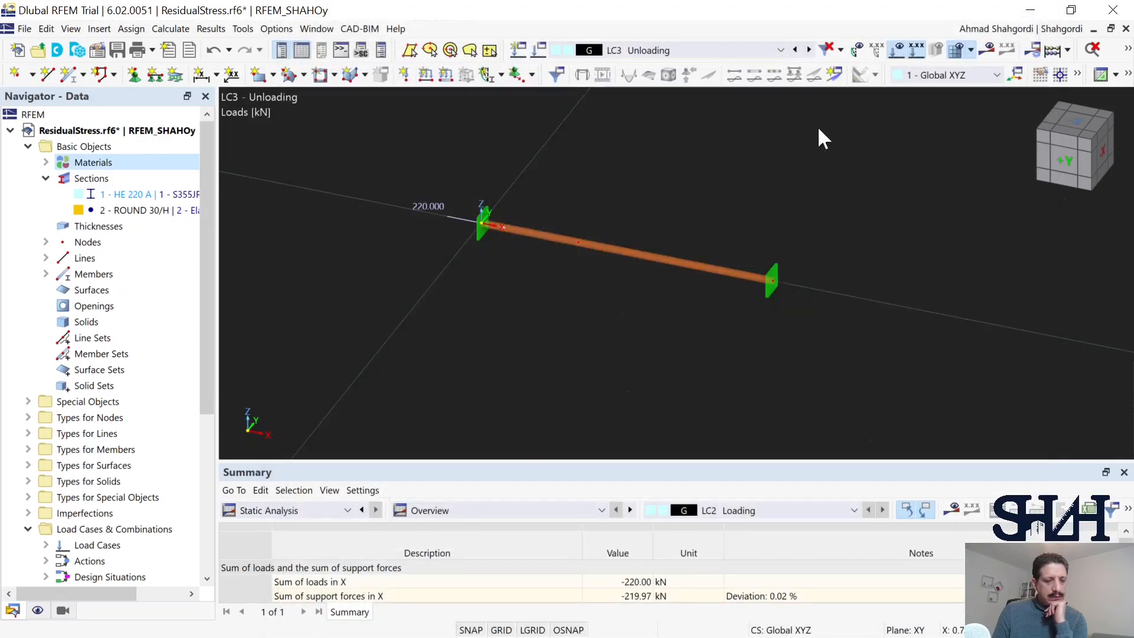
# Step: Calculate the Unloading load case and display the bar's global displacement uX
pyautogui.click(984, 53)
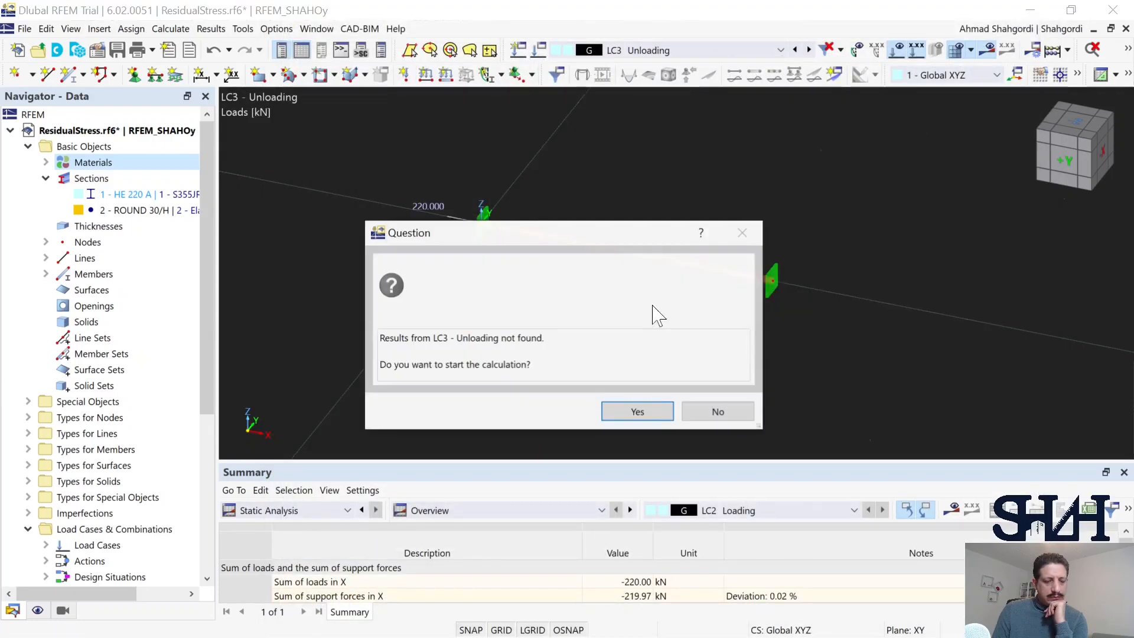
pyautogui.click(632, 414)
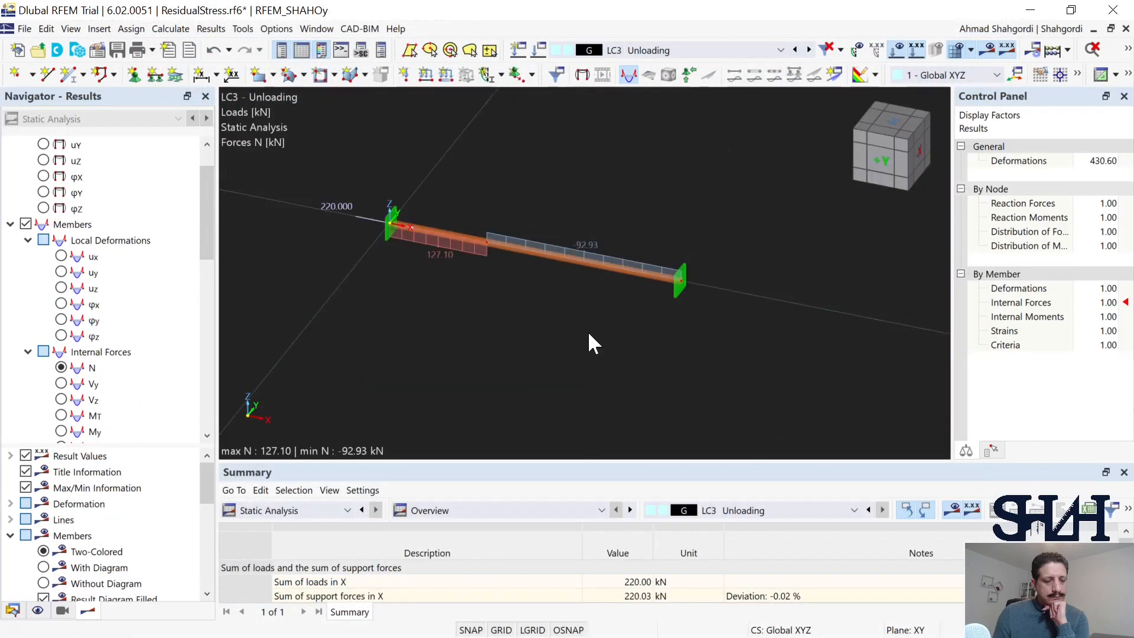
pyautogui.scroll(2, 36, 302)
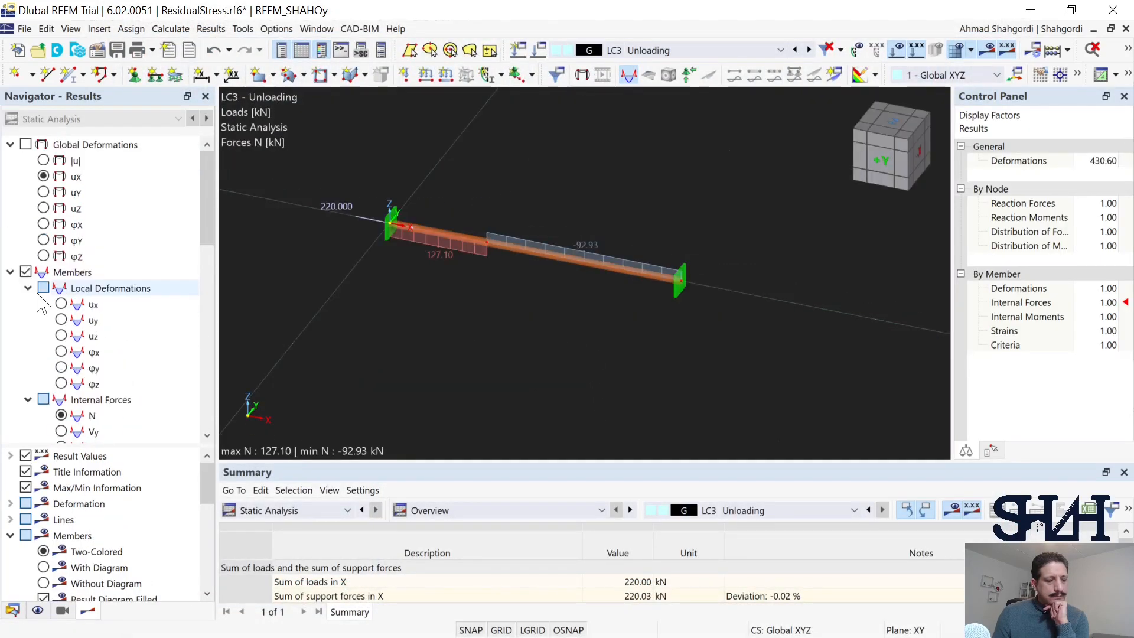
pyautogui.click(43, 176)
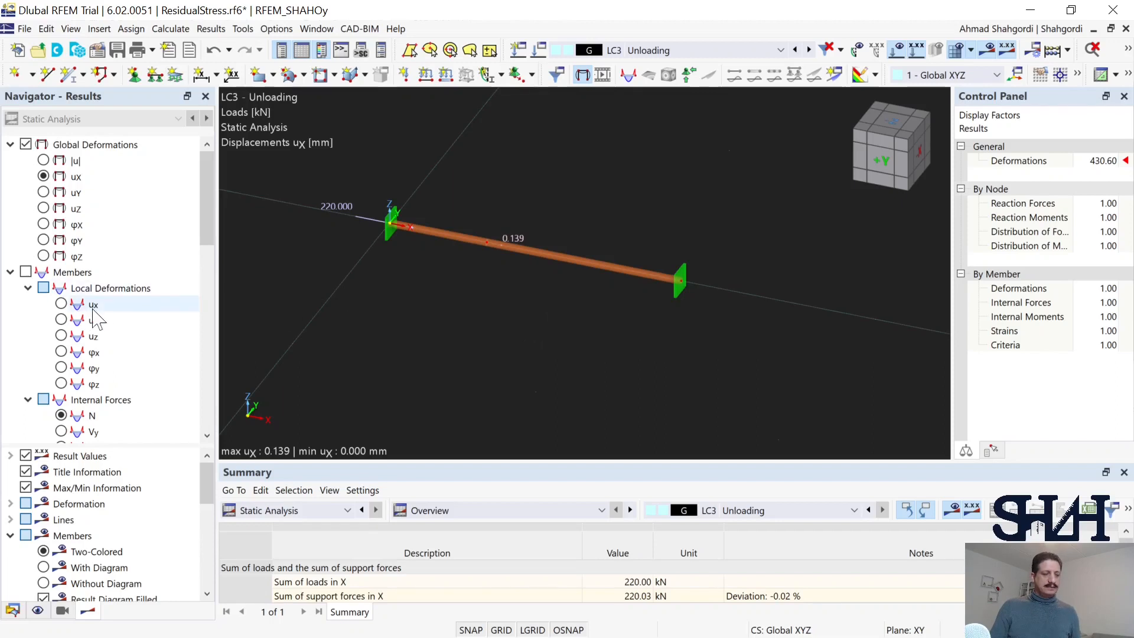
# Step: Display the axial strain εx along the bar and examine it for the Unloading and Loading load cases
pyautogui.scroll(-2, 121, 319)
pyautogui.scroll(-2, 121, 318)
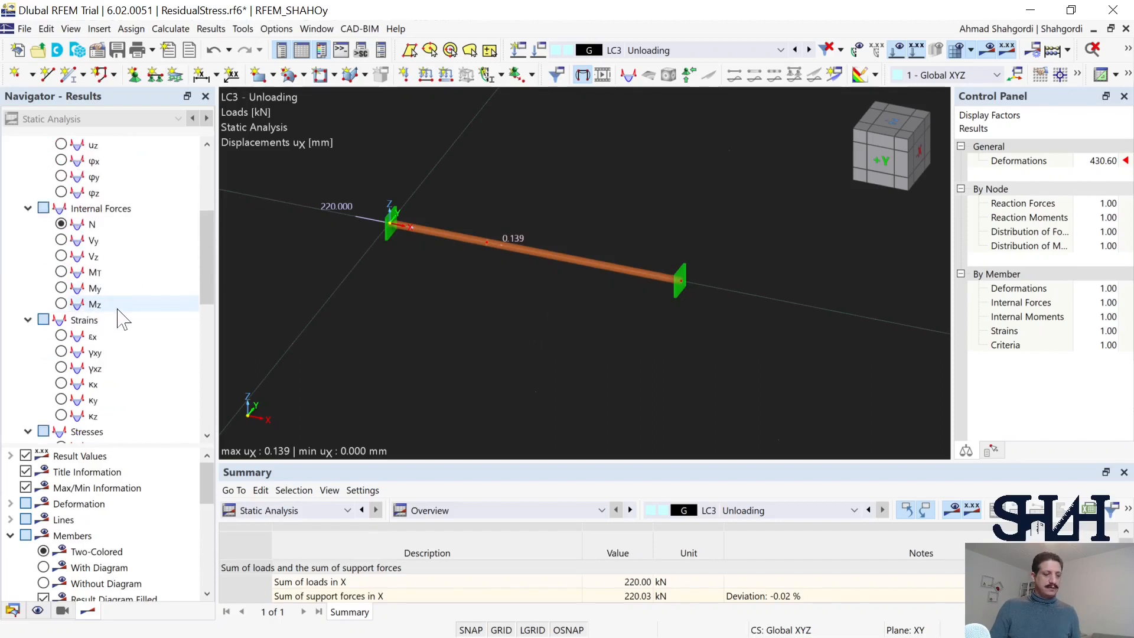
pyautogui.click(61, 336)
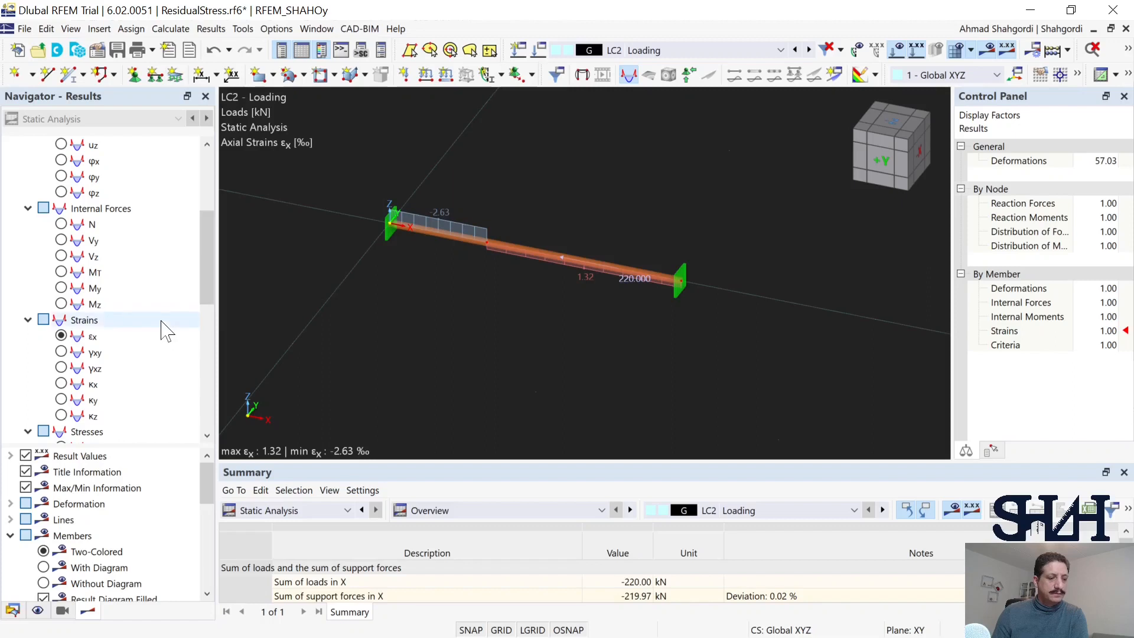
# Step: Display the global displacement uX for LC2 and compare it with that of LC3 at the loaded node
pyautogui.scroll(4, 167, 330)
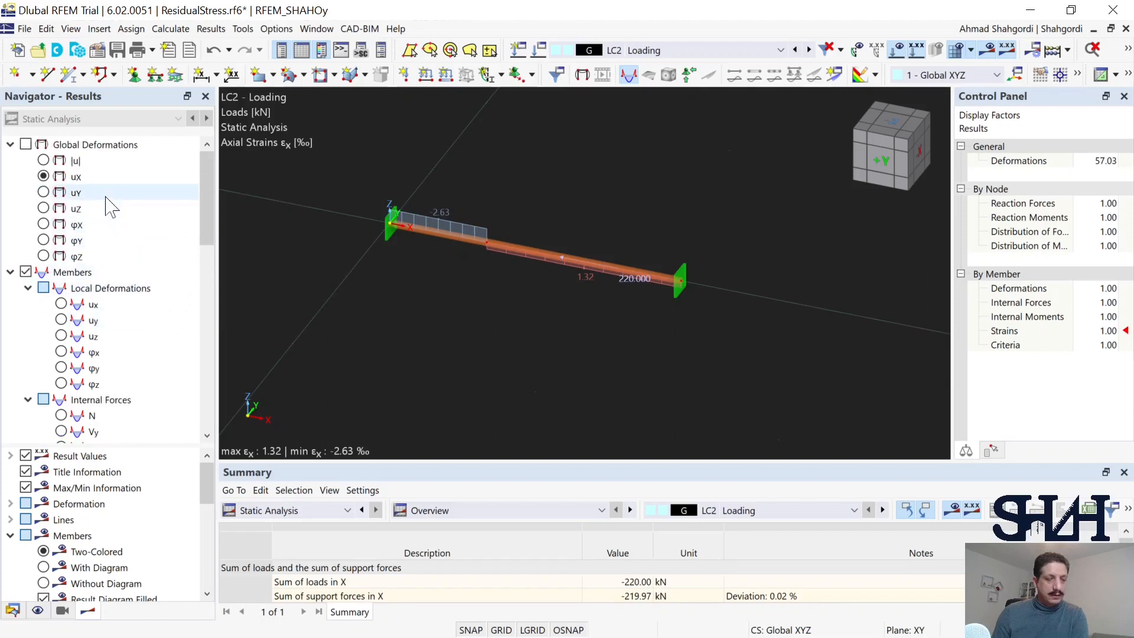
pyautogui.click(43, 176)
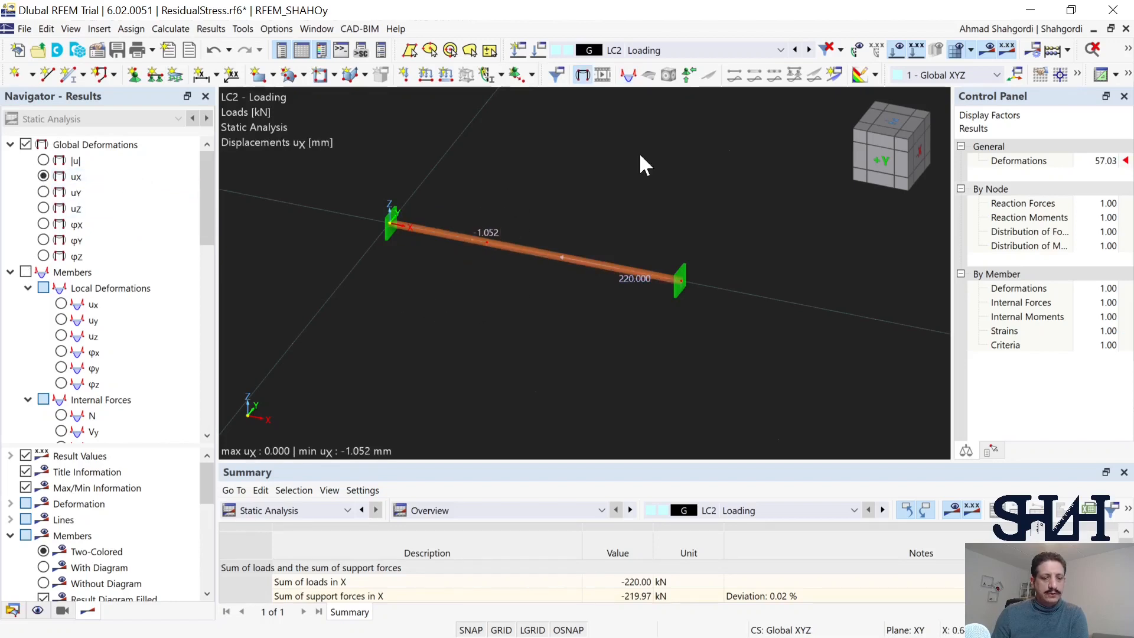
pyautogui.click(808, 50)
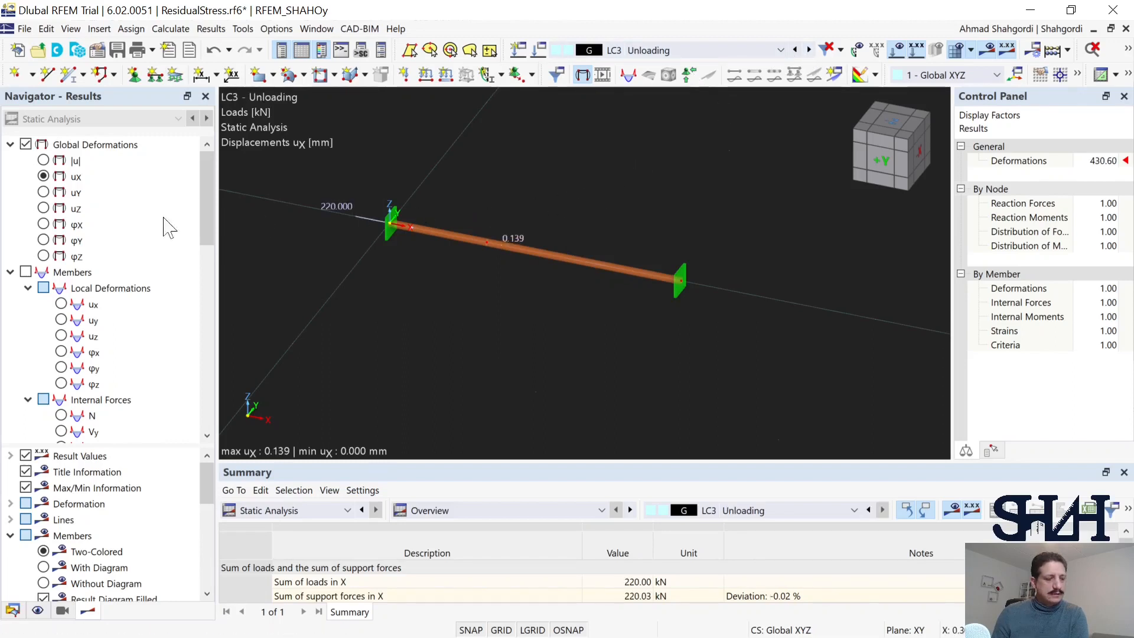
# Step: Examine the axial strain εx and the axial force N along both bar segments for the Unloading load case
pyautogui.scroll(-5, 106, 265)
pyautogui.click(80, 288)
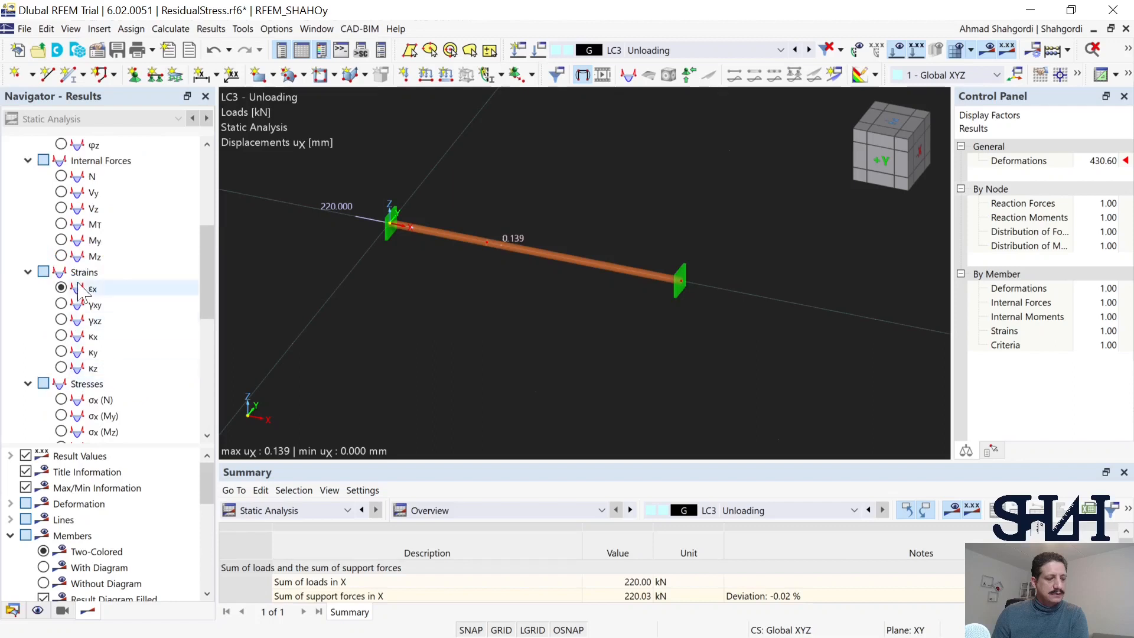
pyautogui.click(63, 287)
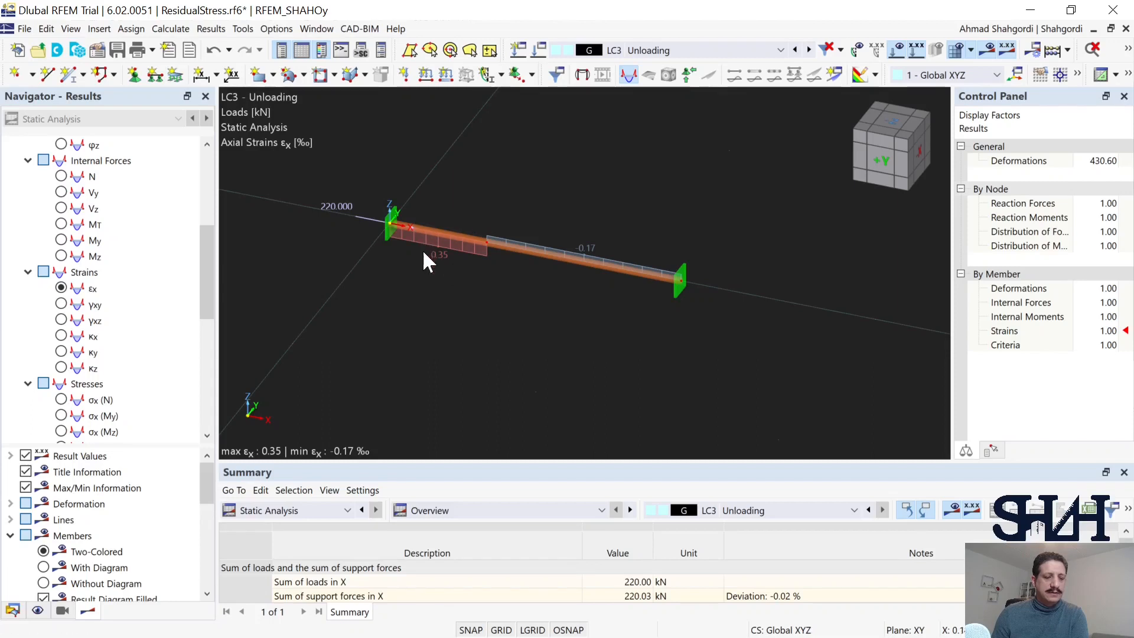
pyautogui.scroll(1, 64, 229)
pyautogui.click(61, 225)
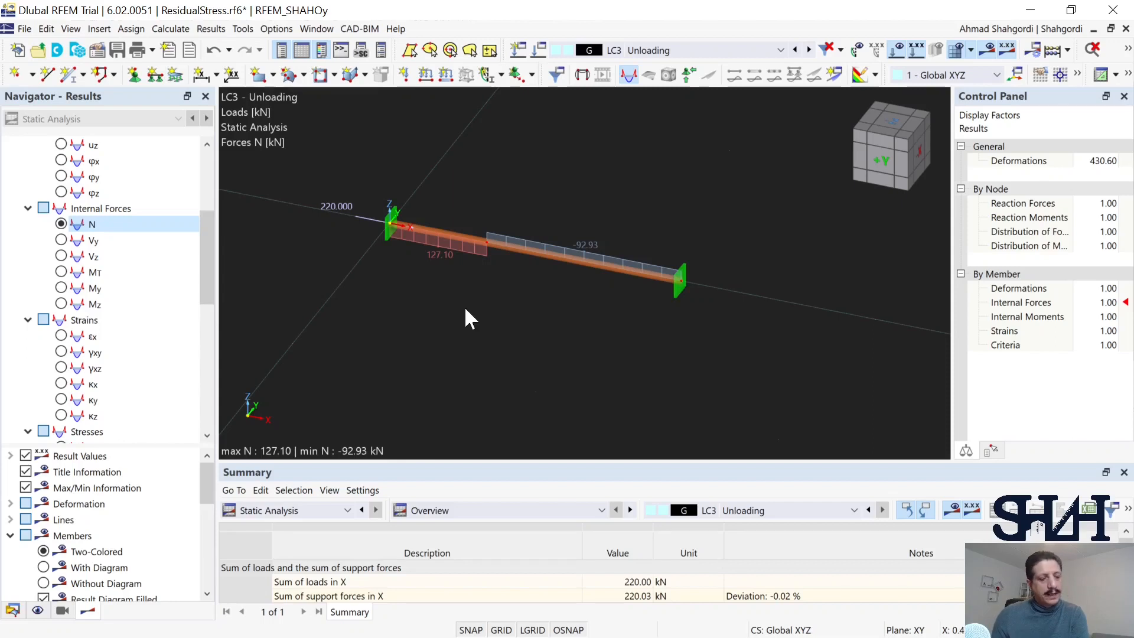
# Step: Copy the whole bar with its supports and LC2 nodal load, placing the copy along the global Y axis
pyautogui.moveTo(455, 309); pyautogui.dragTo(465, 328, button='middle')
pyautogui.scroll(-2, 466, 330)
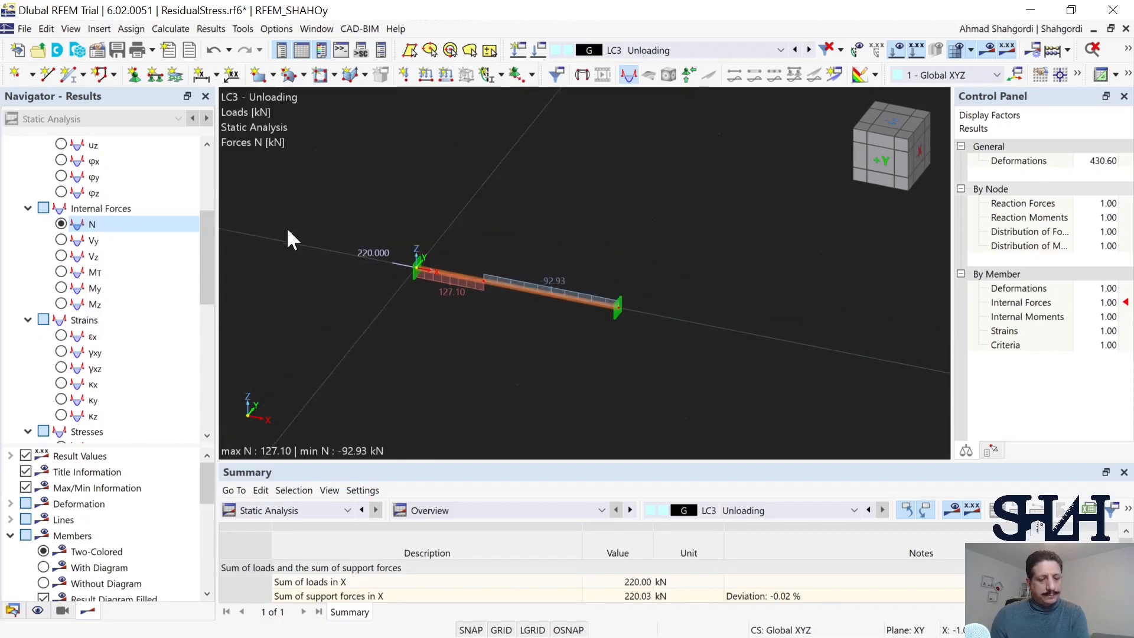
pyautogui.moveTo(285, 230); pyautogui.dragTo(741, 360)
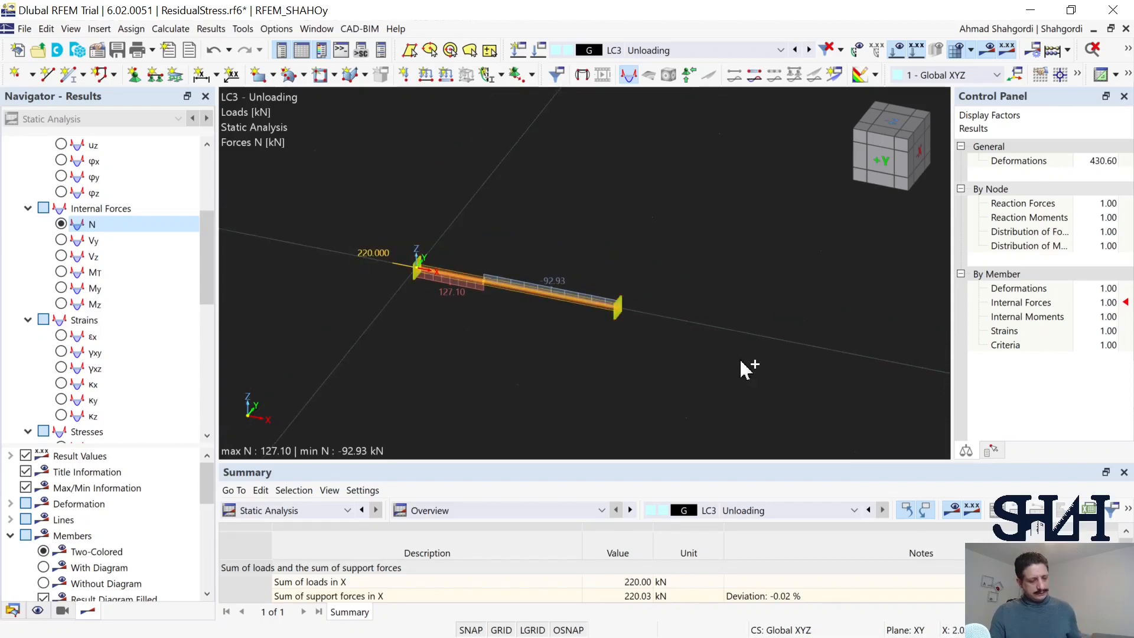
pyautogui.click(630, 191)
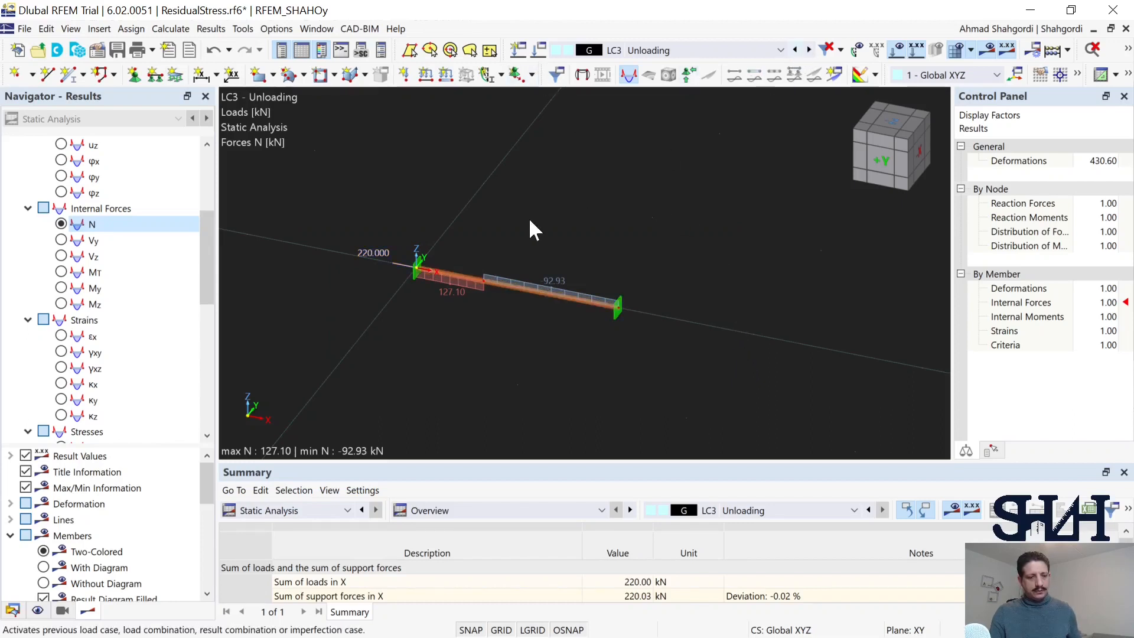
pyautogui.moveTo(339, 218); pyautogui.dragTo(672, 378)
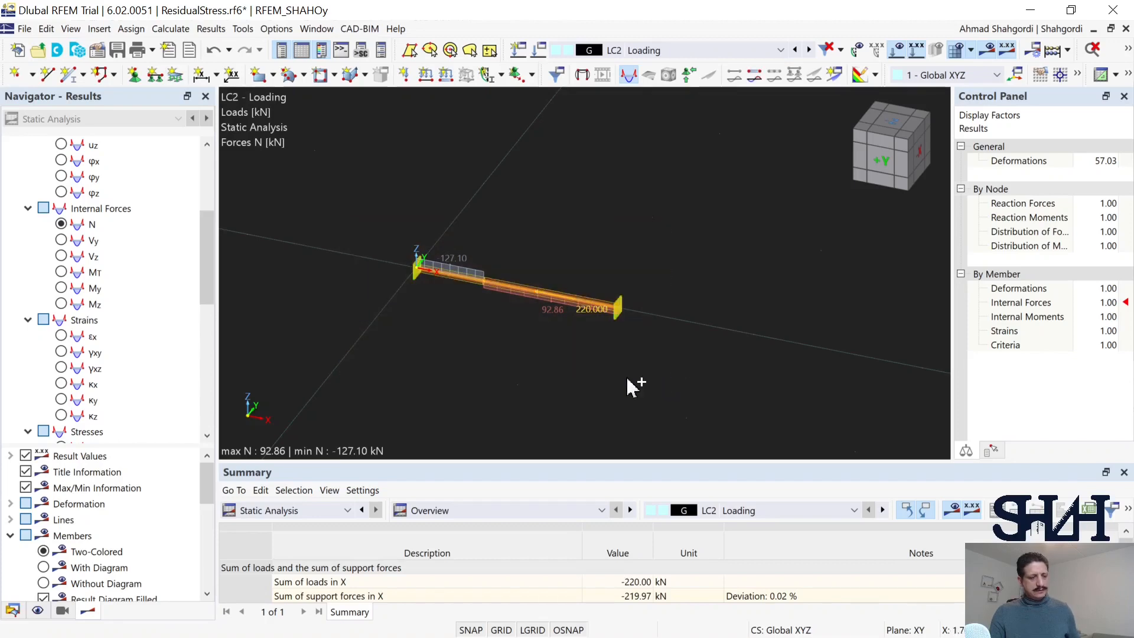
pyautogui.hotkey('ctrl', 'v')
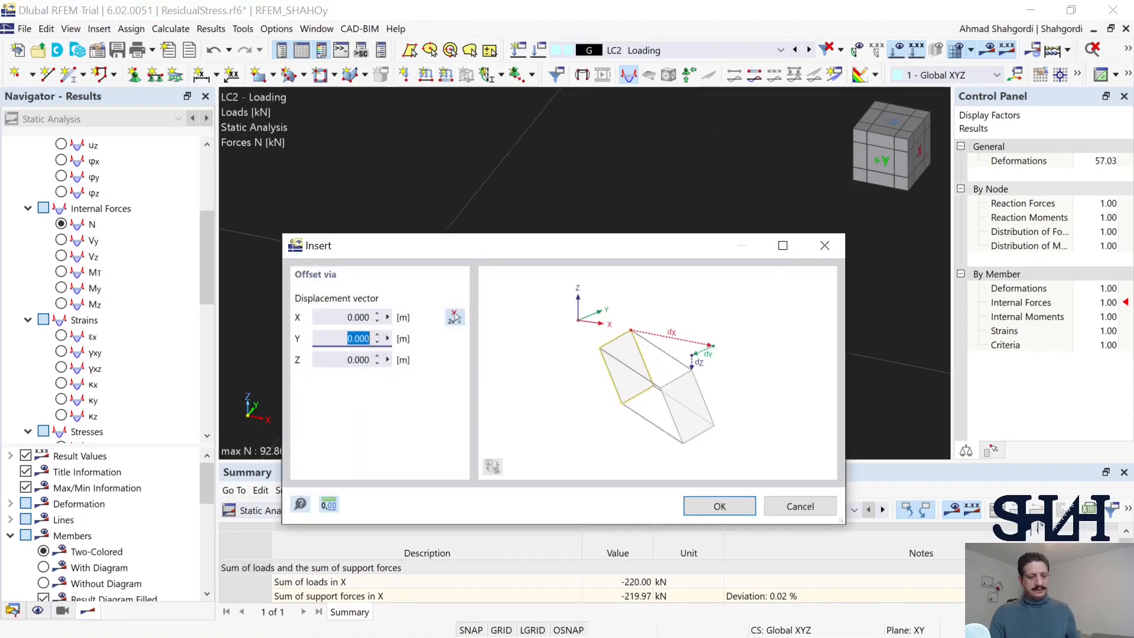
pyautogui.click(454, 317)
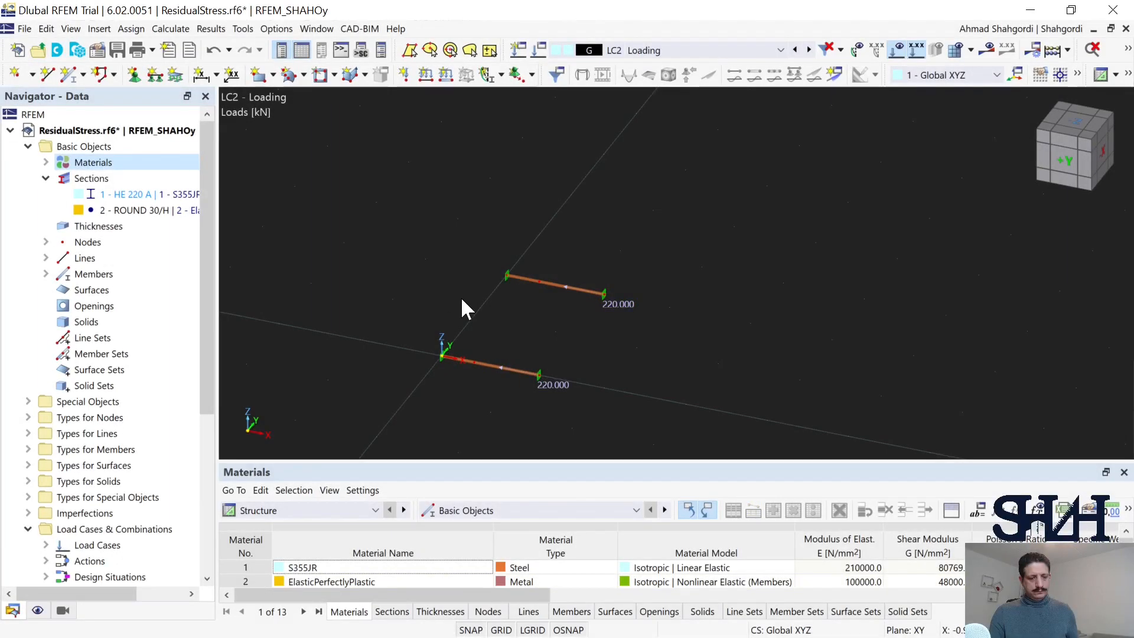
pyautogui.scroll(2, 461, 297)
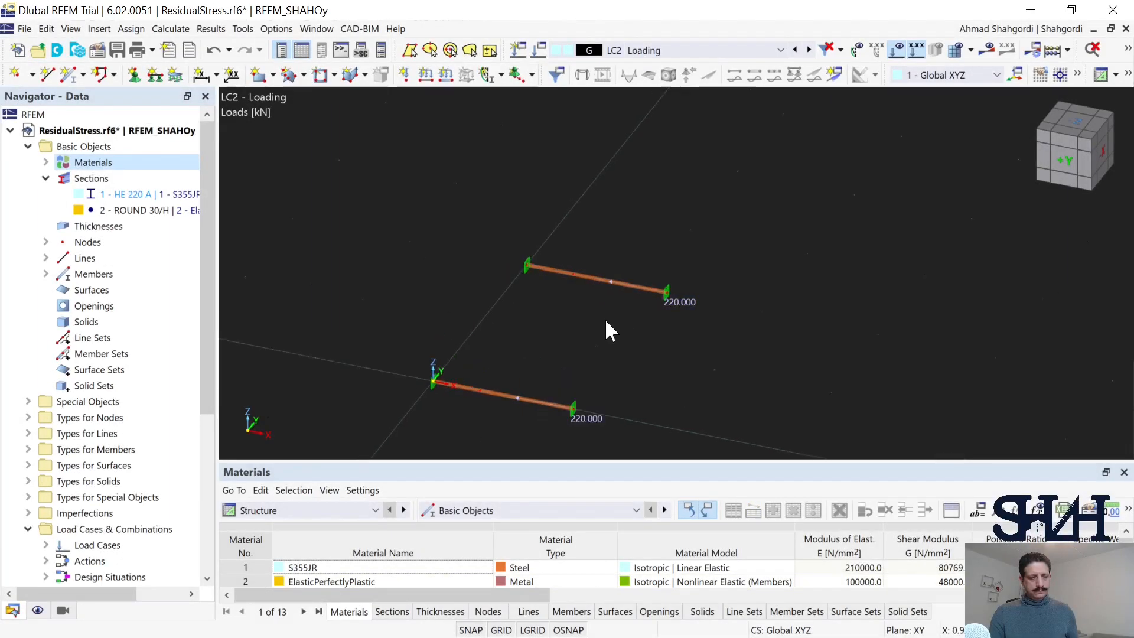
# Step: Reverse the nodal load on the copied bar by setting its force Fx to 220 kN in LC2
pyautogui.click(589, 419)
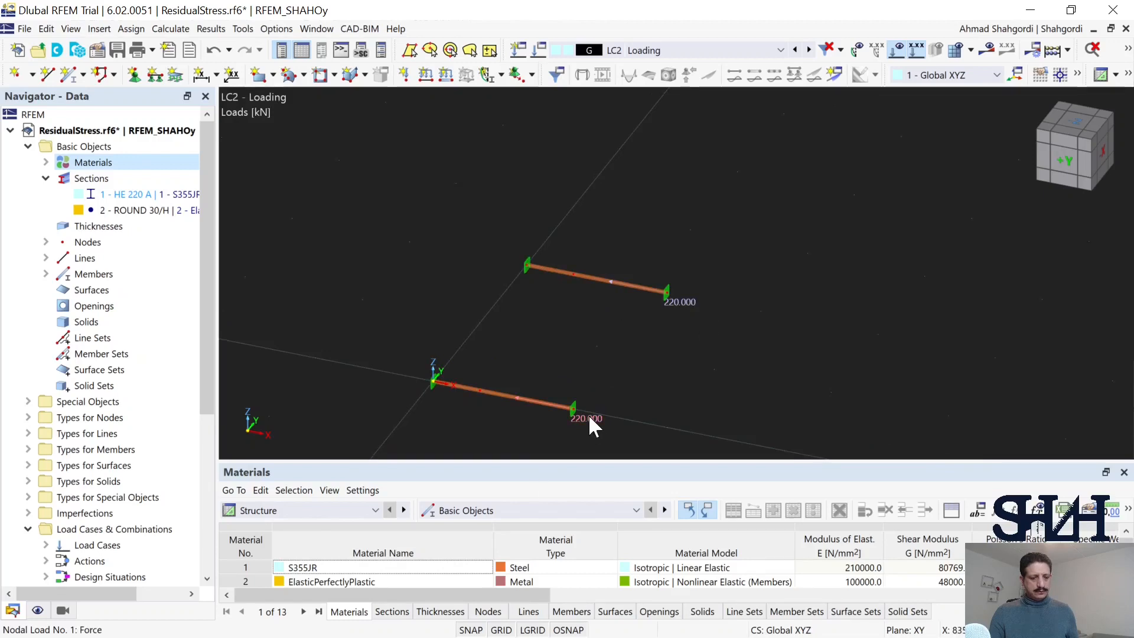
pyautogui.doubleClick(687, 311)
pyautogui.click(552, 166)
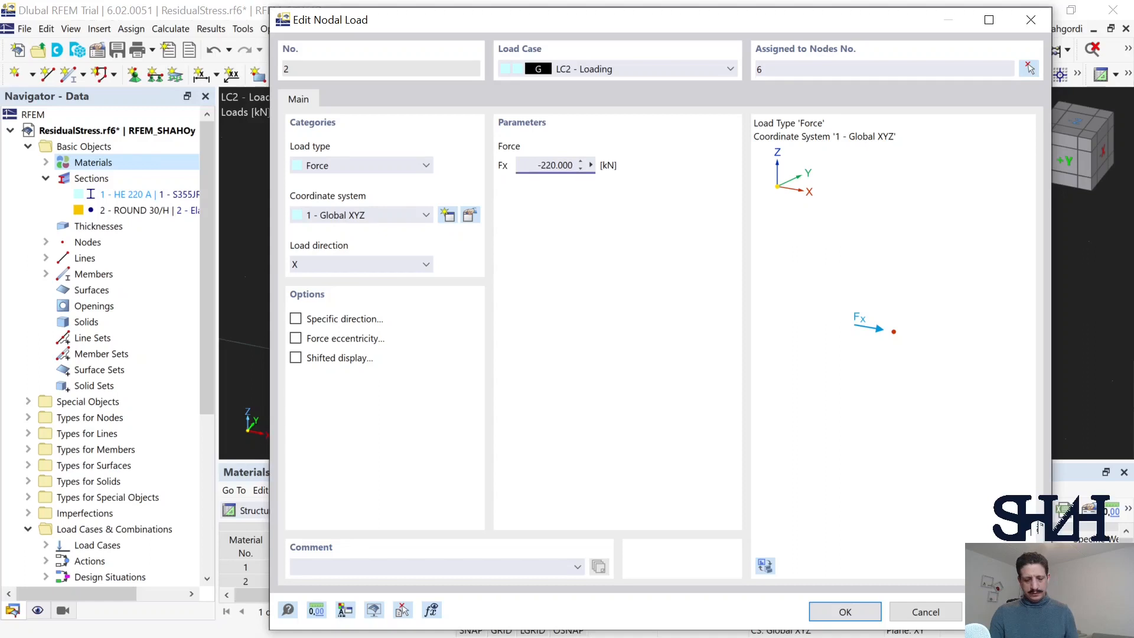
pyautogui.press('Return')
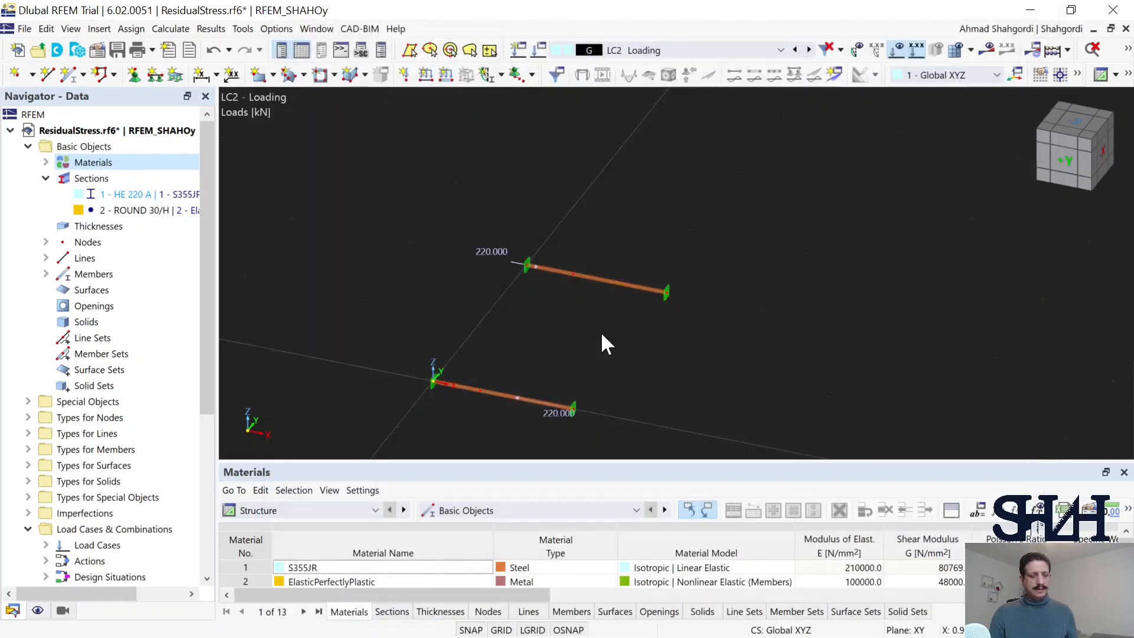
pyautogui.moveTo(585, 301); pyautogui.dragTo(590, 270, button='middle')
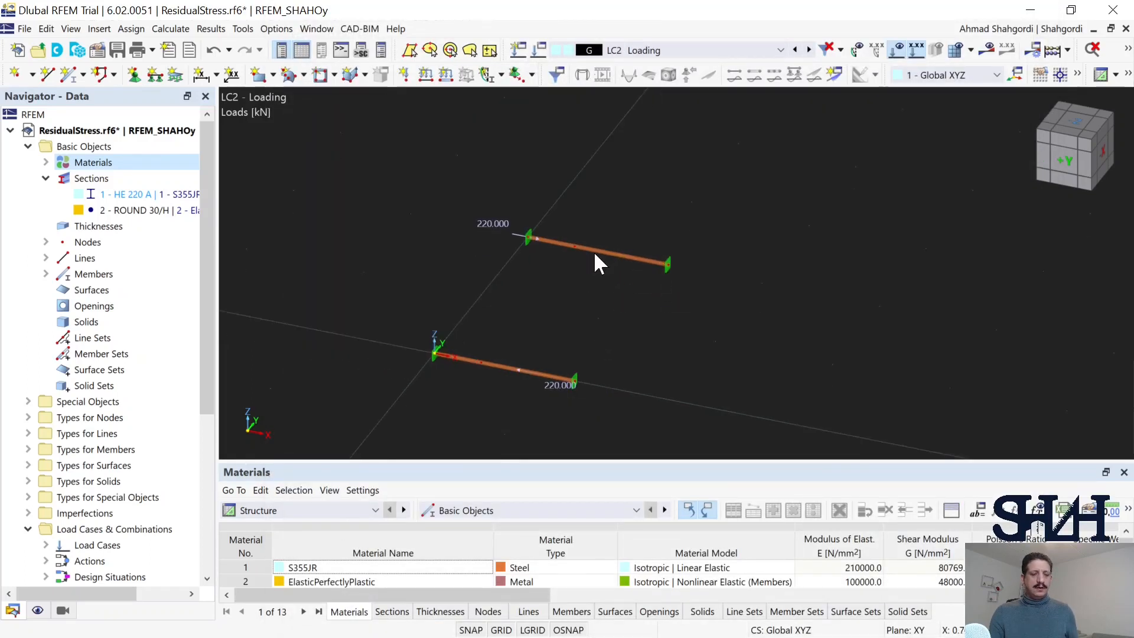
# Step: Duplicate the ElasticPerfectlyPlastic material and name the copy ElasticPerfectlyPlastic_ReverseLoading
pyautogui.moveTo(591, 224); pyautogui.dragTo(572, 270)
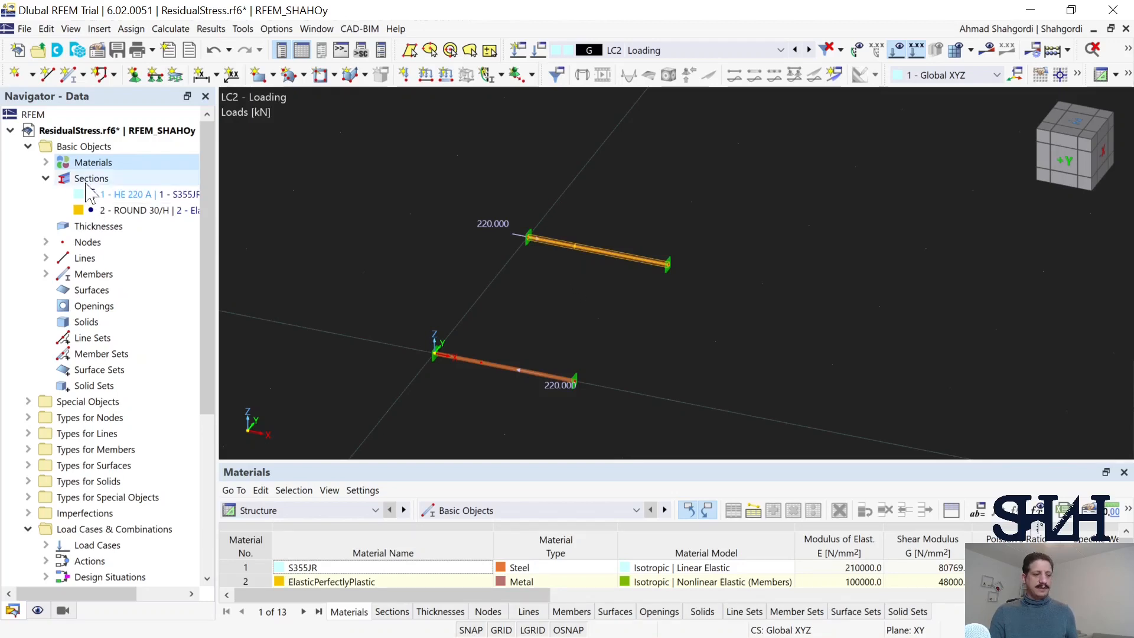
pyautogui.click(46, 163)
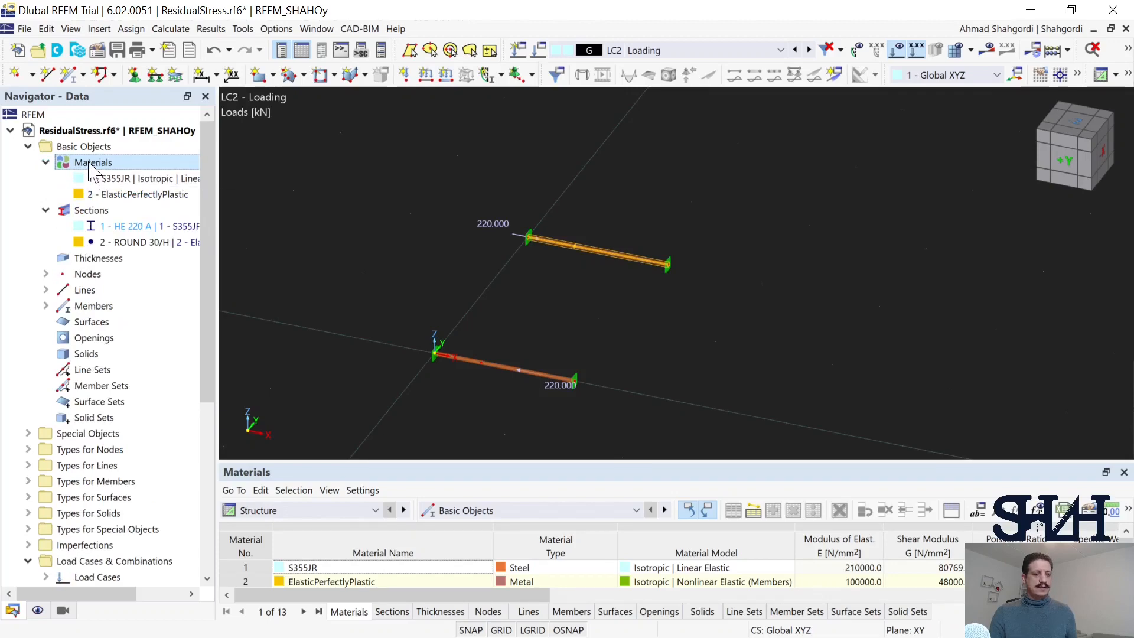
pyautogui.rightClick(89, 164)
pyautogui.click(110, 171)
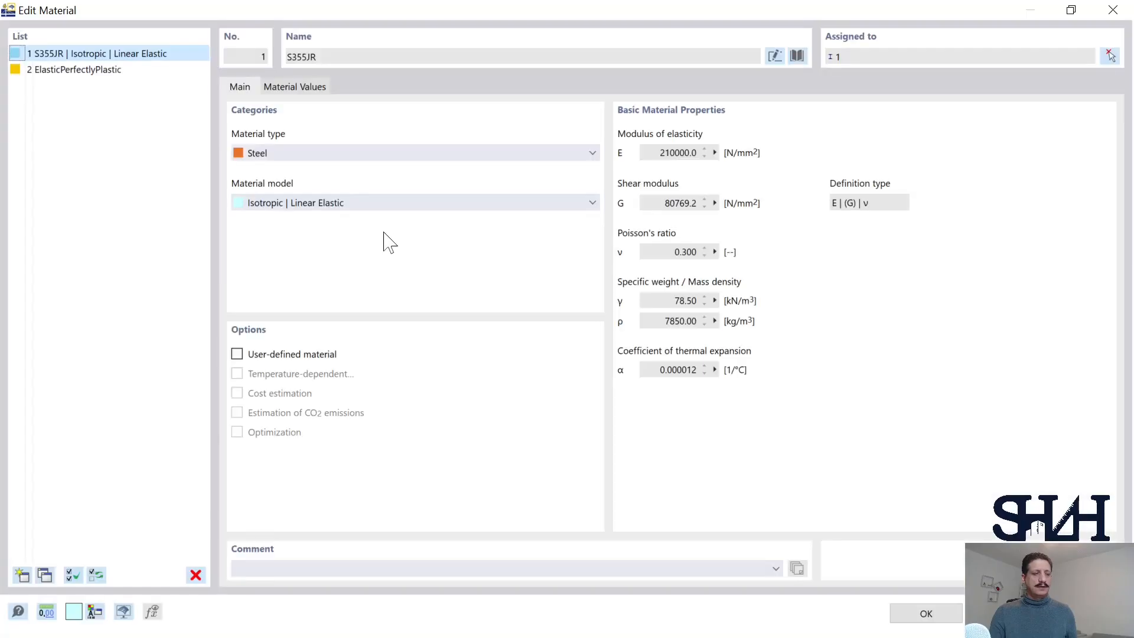
pyautogui.click(78, 71)
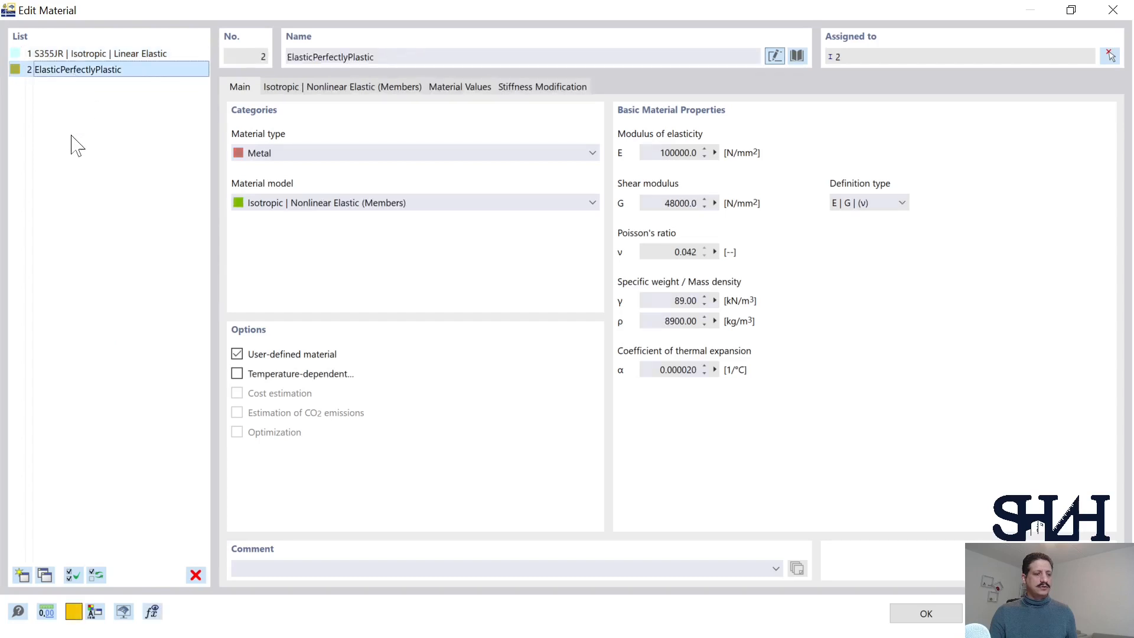
pyautogui.click(43, 576)
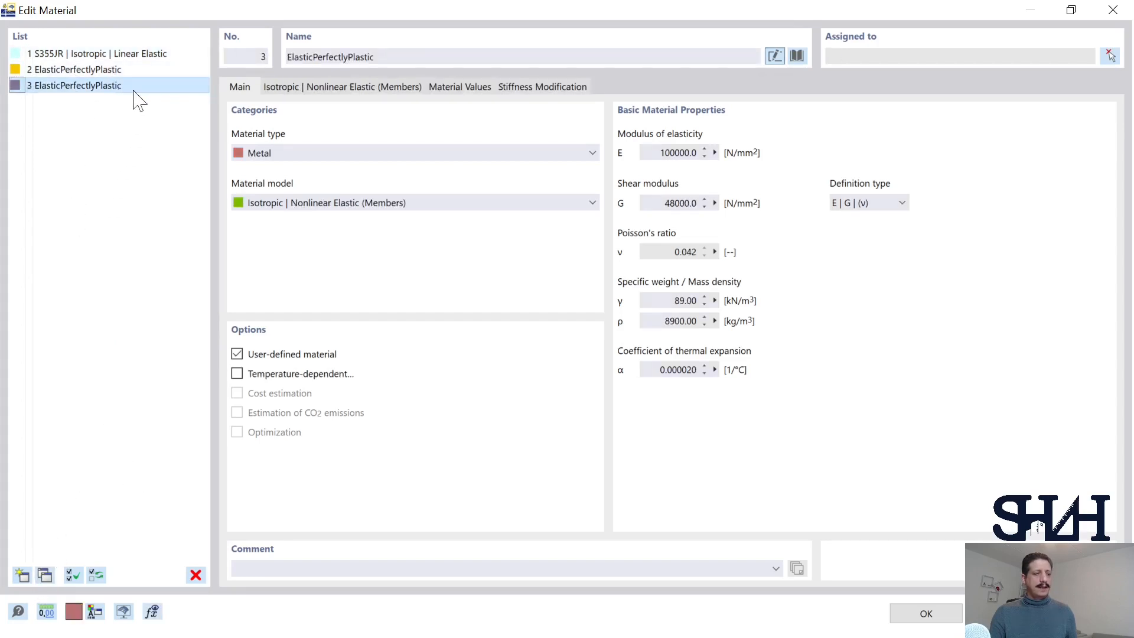
pyautogui.click(367, 57)
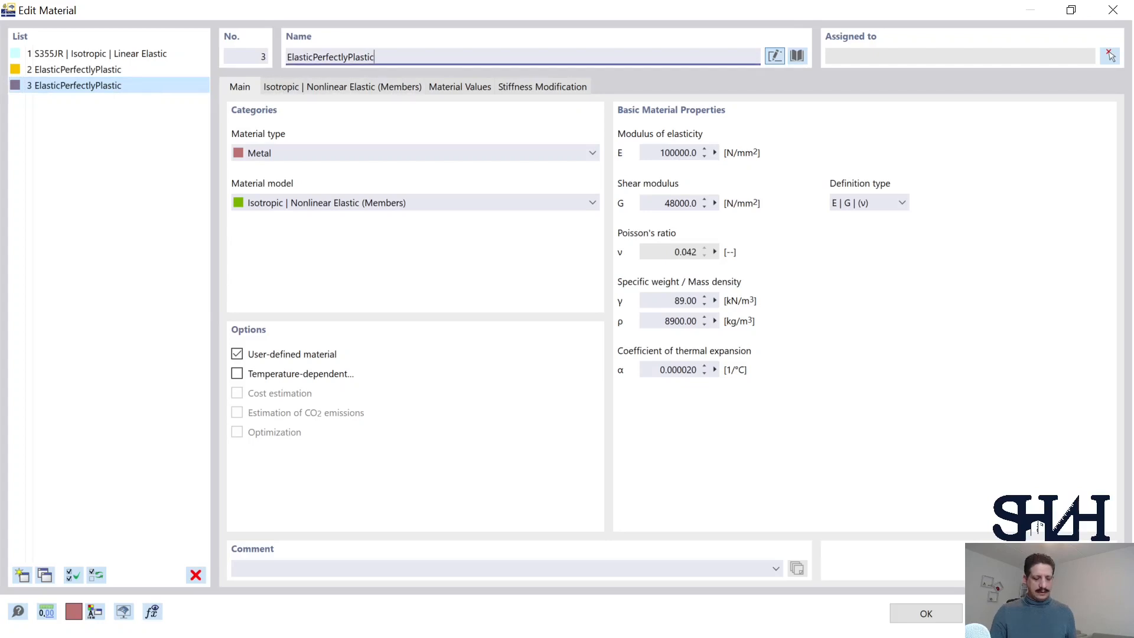
pyautogui.write('_ReverseLoading')
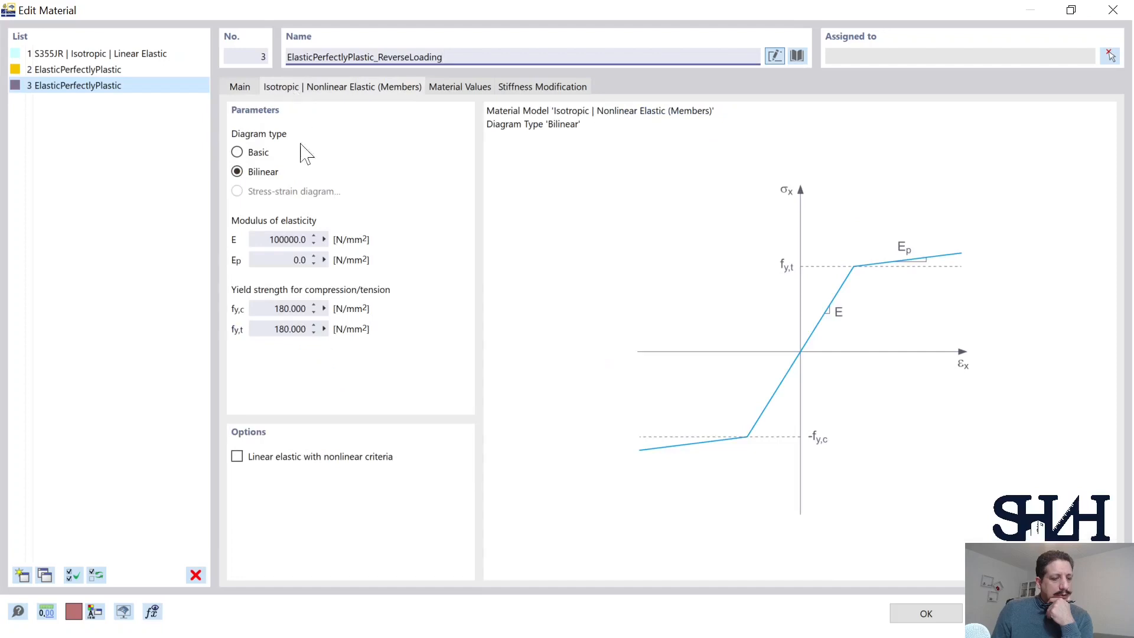
# Step: Set the new material's compressive and tensile yield strengths fy,c and fy,t to 360 N/mm² and accept the material changes
pyautogui.click(274, 308)
pyautogui.moveTo(275, 308); pyautogui.dragTo(336, 309)
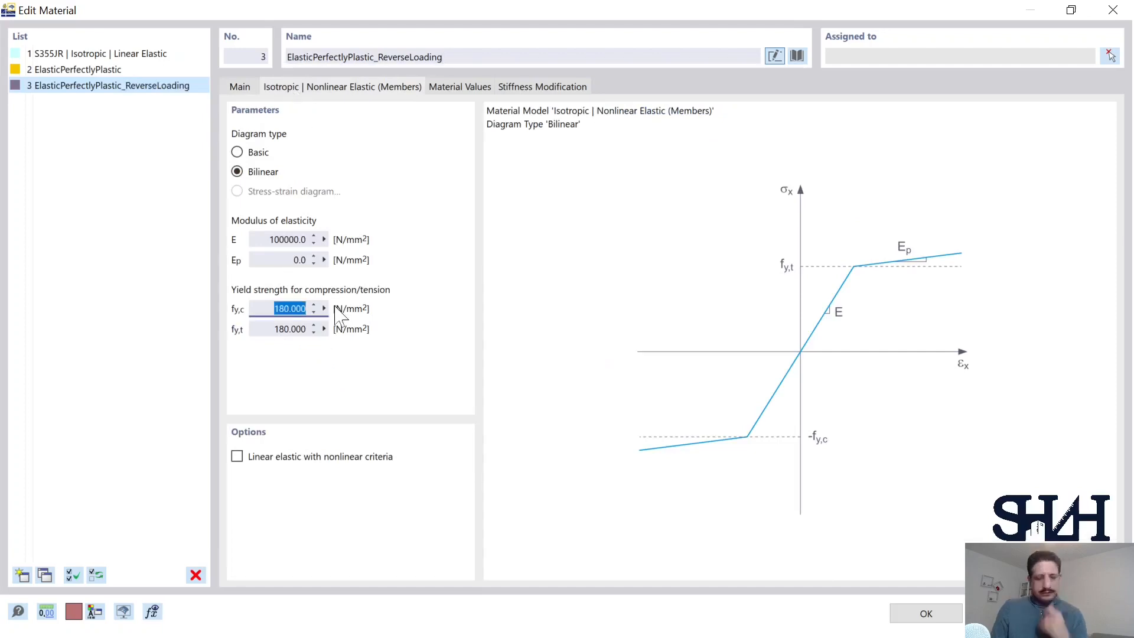
pyautogui.write('360')
pyautogui.press('Tab')
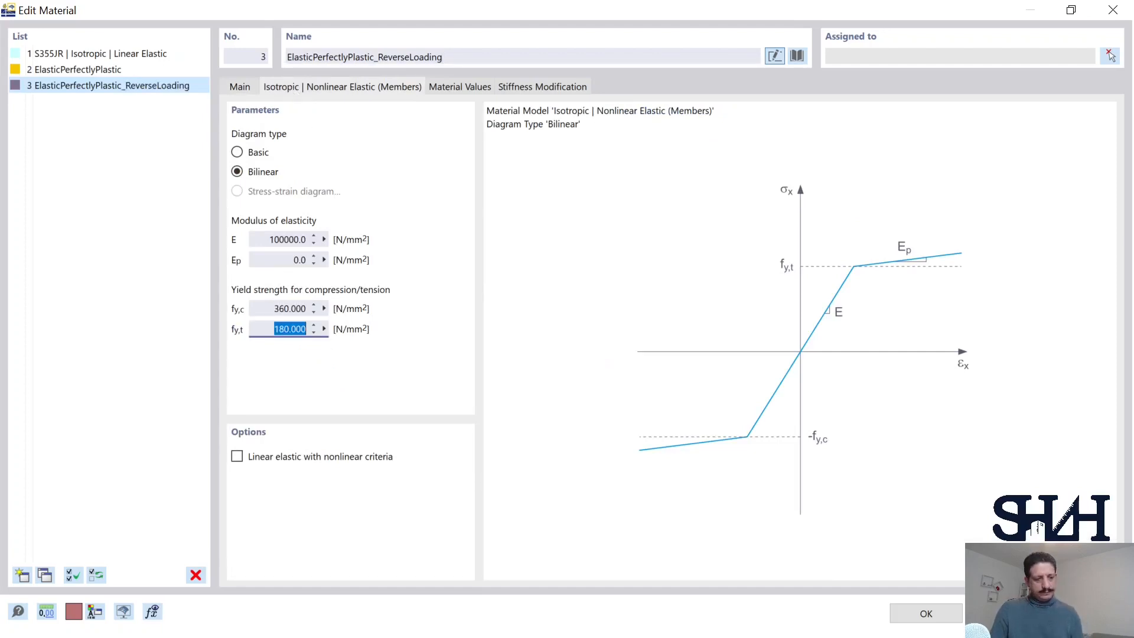
pyautogui.write('360')
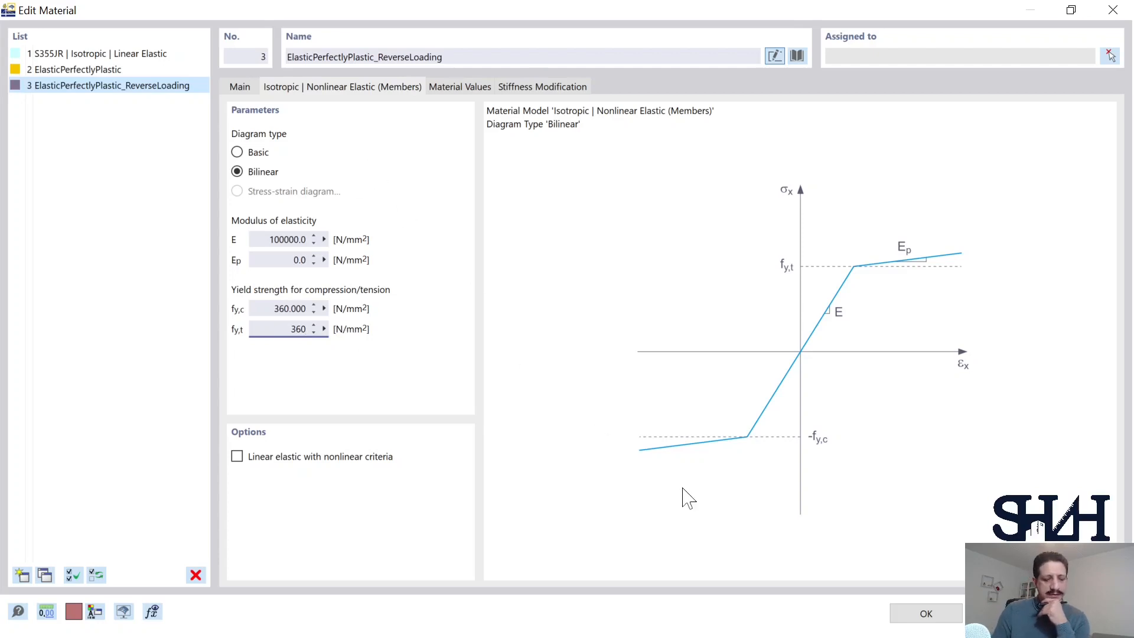
pyautogui.click(240, 89)
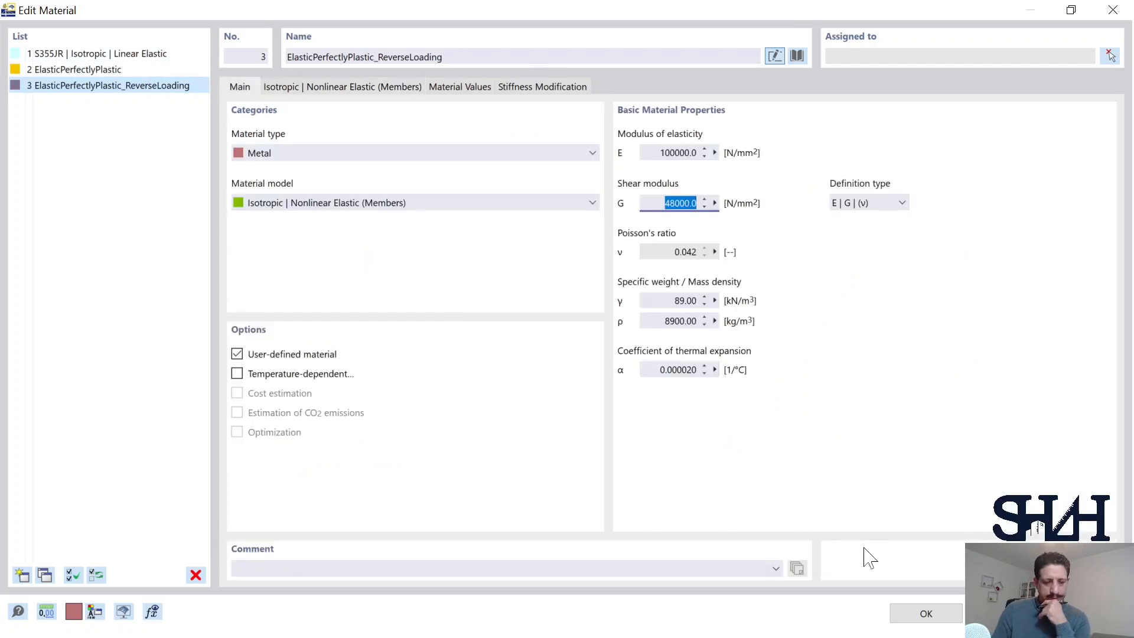
pyautogui.click(912, 614)
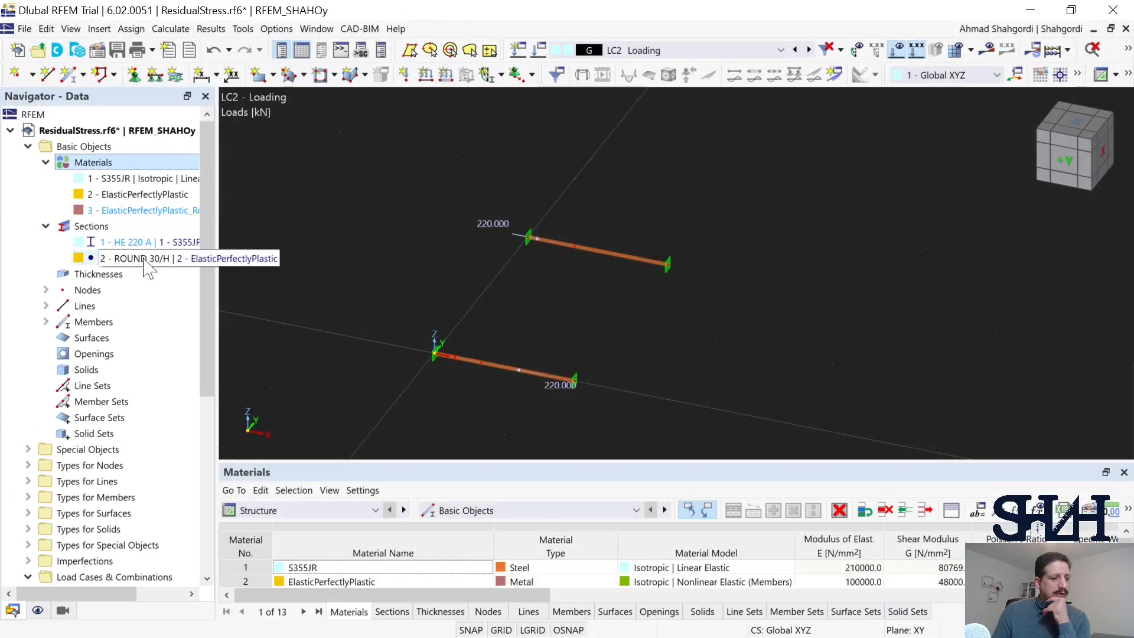
# Step: Duplicate the ROUND 30/H section and give the copy the material ElasticPerfectlyPlastic_ReverseLoading
pyautogui.click(118, 258)
pyautogui.rightClick(93, 230)
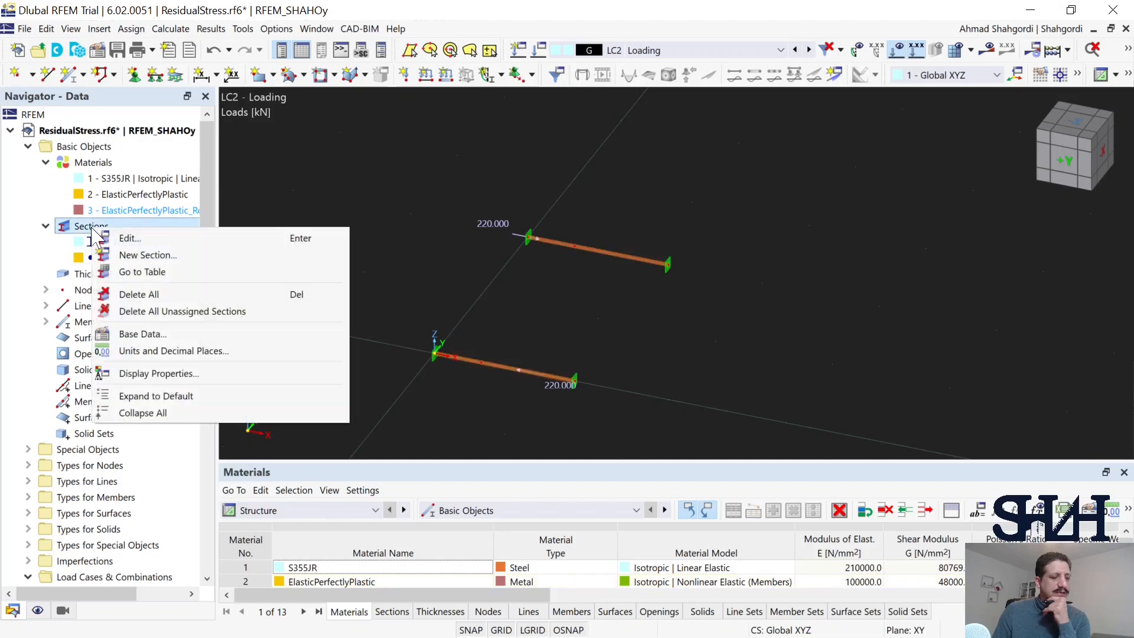
pyautogui.click(124, 236)
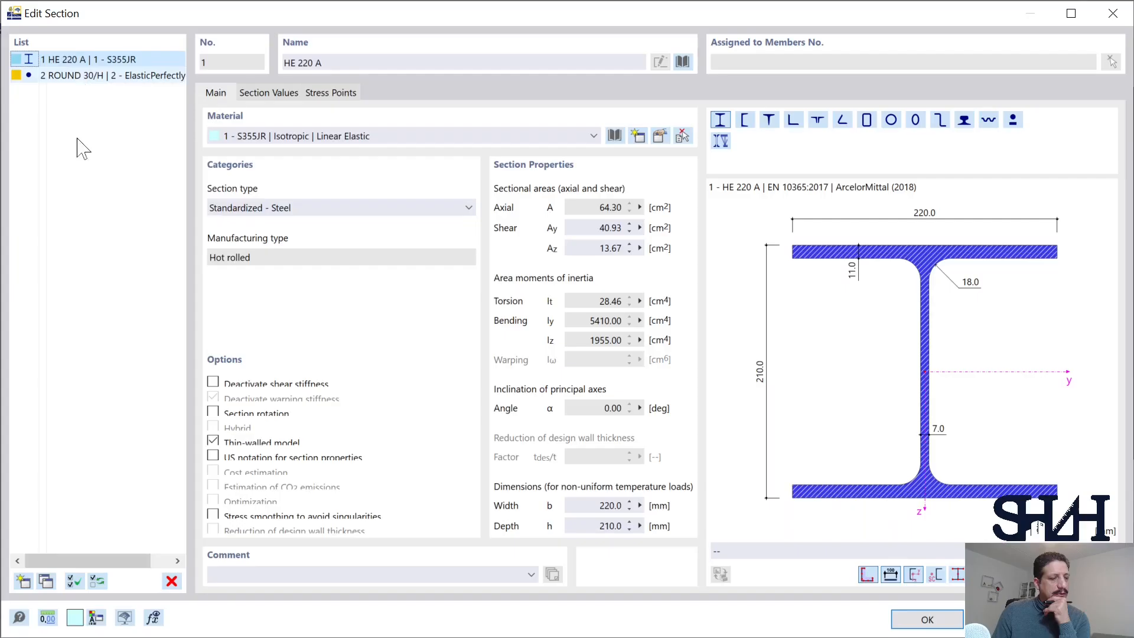
pyautogui.click(80, 76)
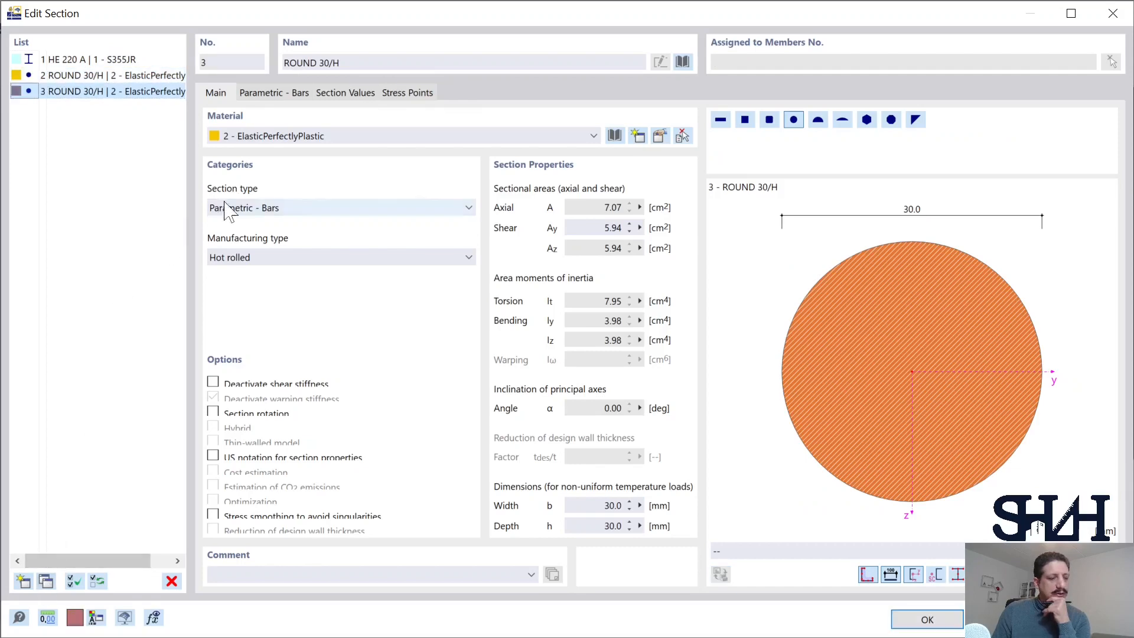
pyautogui.click(342, 140)
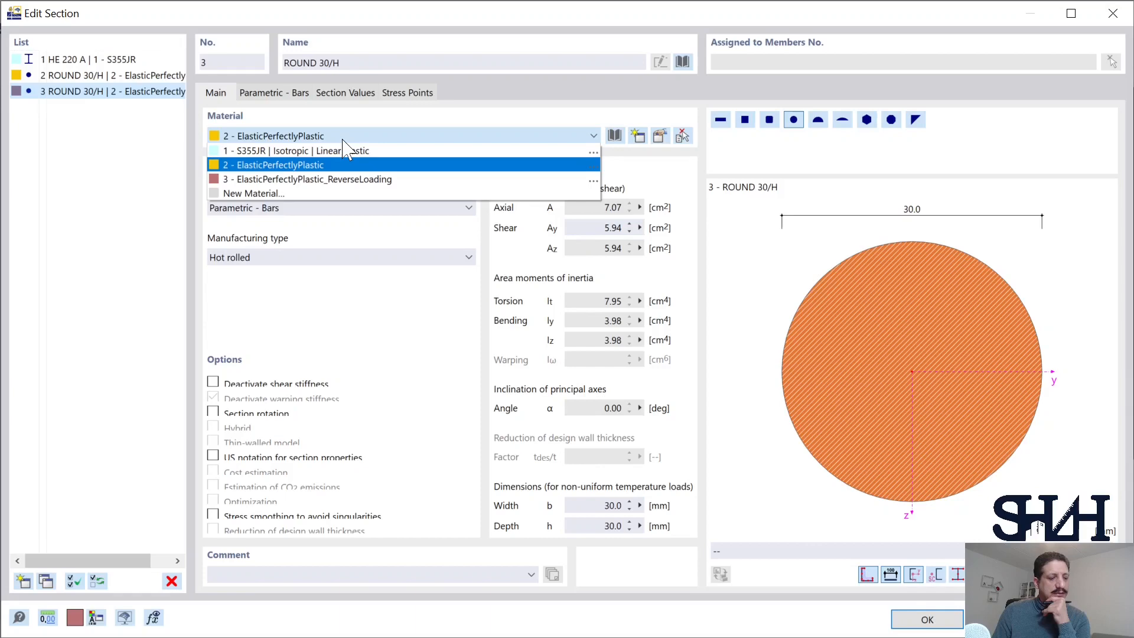
pyautogui.click(343, 179)
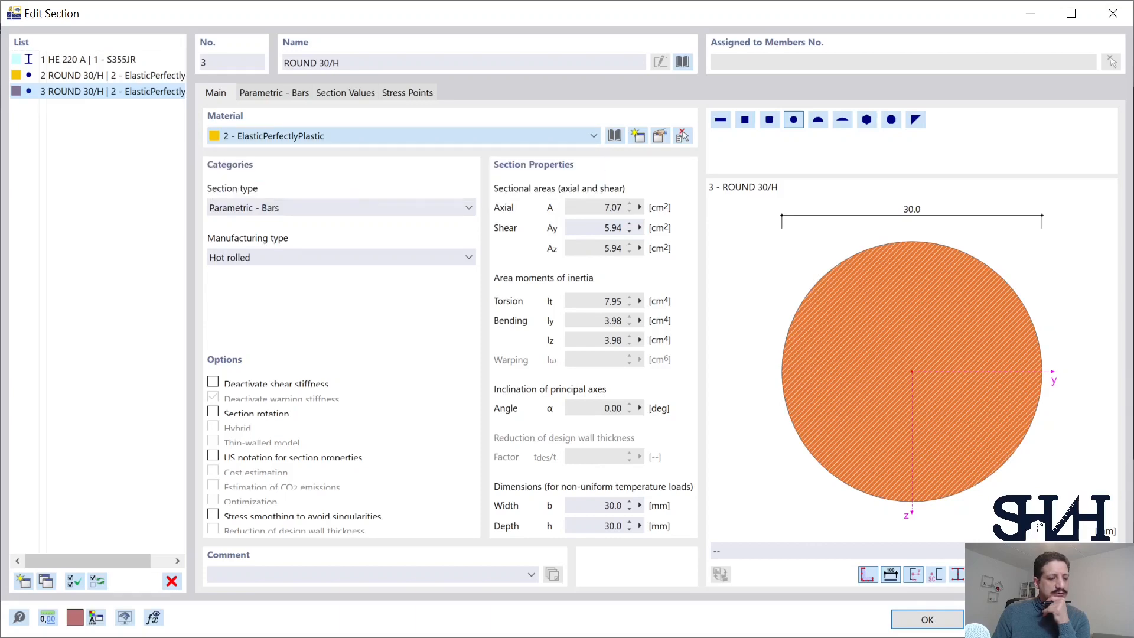
pyautogui.click(907, 620)
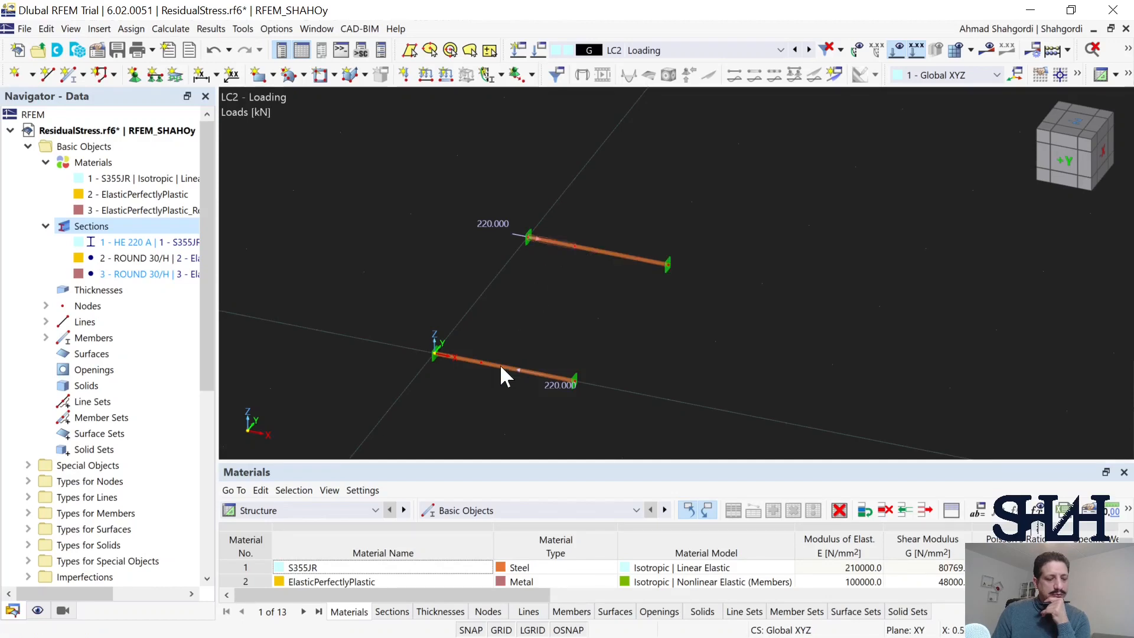
# Step: Assign section 3 - ROUND 30/H with the ElasticPerfectlyPlastic_ReverseLoading material to both members of the copied bar
pyautogui.moveTo(486, 363)
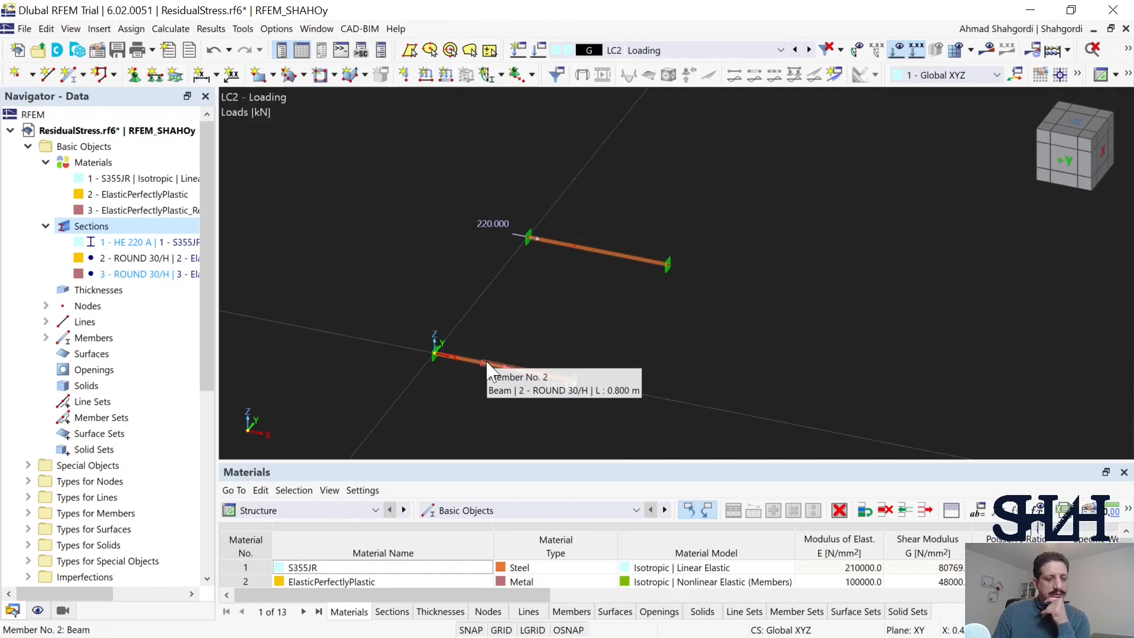
pyautogui.moveTo(600, 222); pyautogui.dragTo(555, 272)
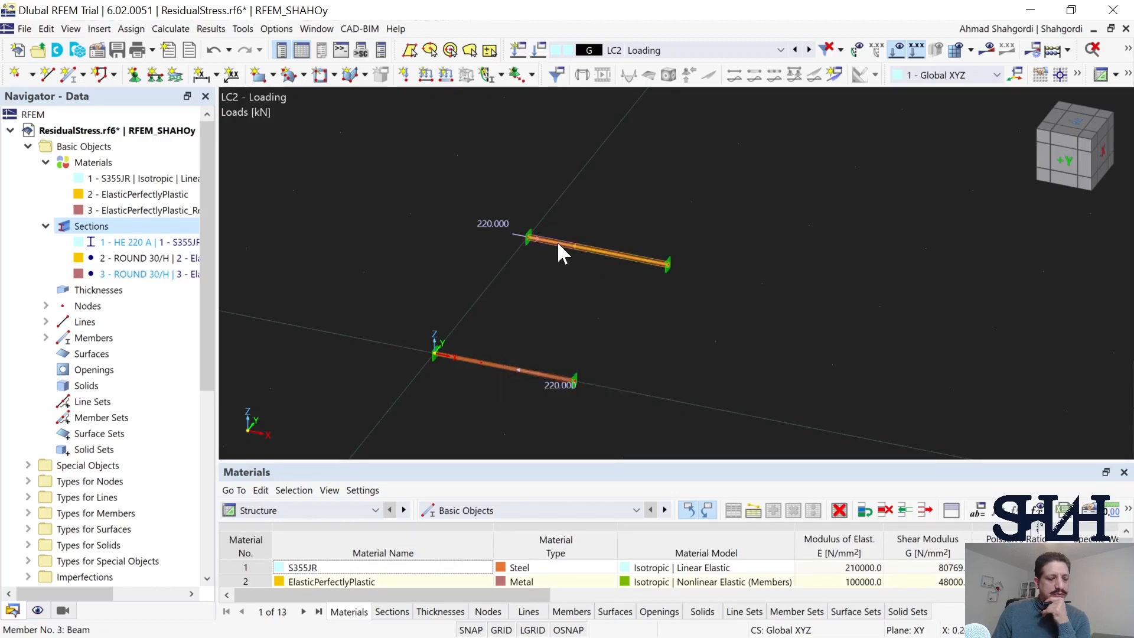
pyautogui.moveTo(558, 243)
pyautogui.doubleClick(559, 275)
pyautogui.click(66, 86)
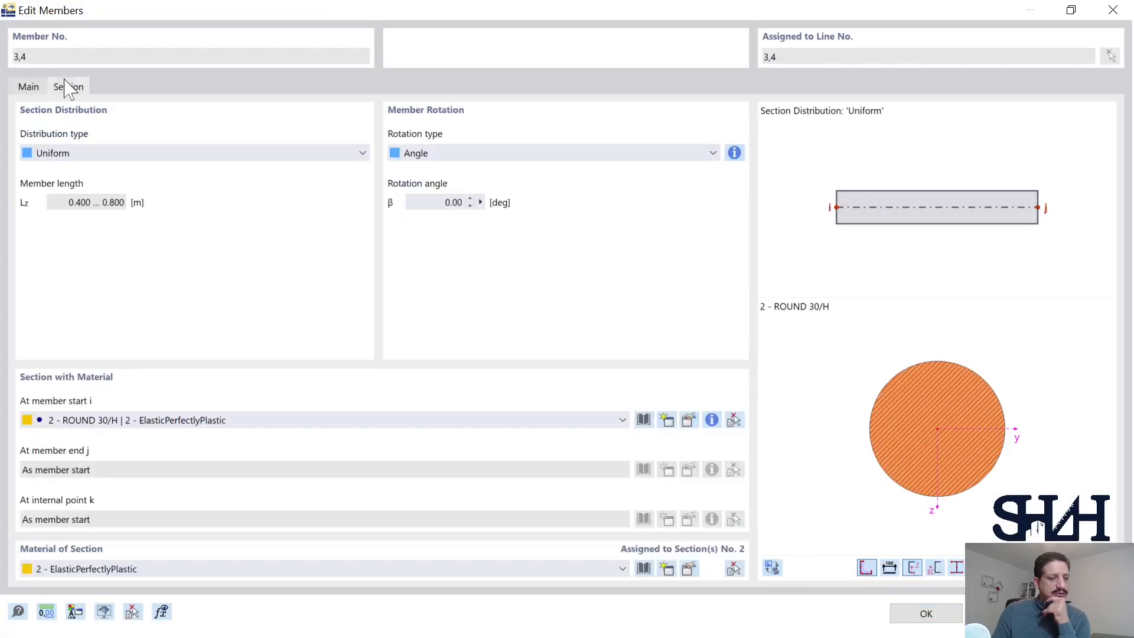
pyautogui.click(203, 420)
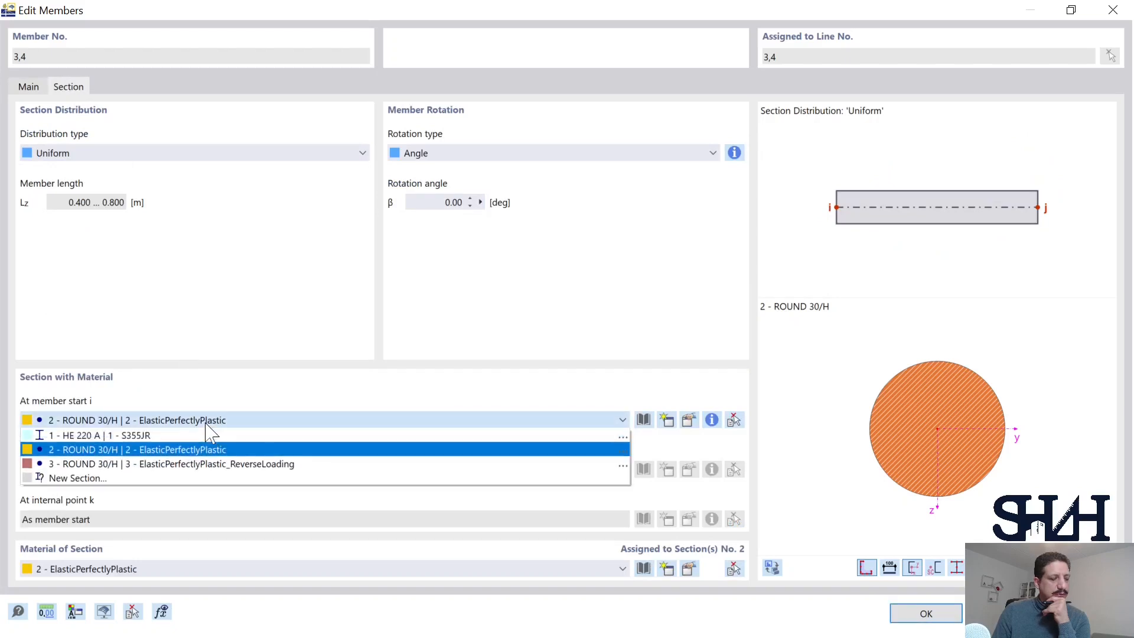
pyautogui.click(205, 465)
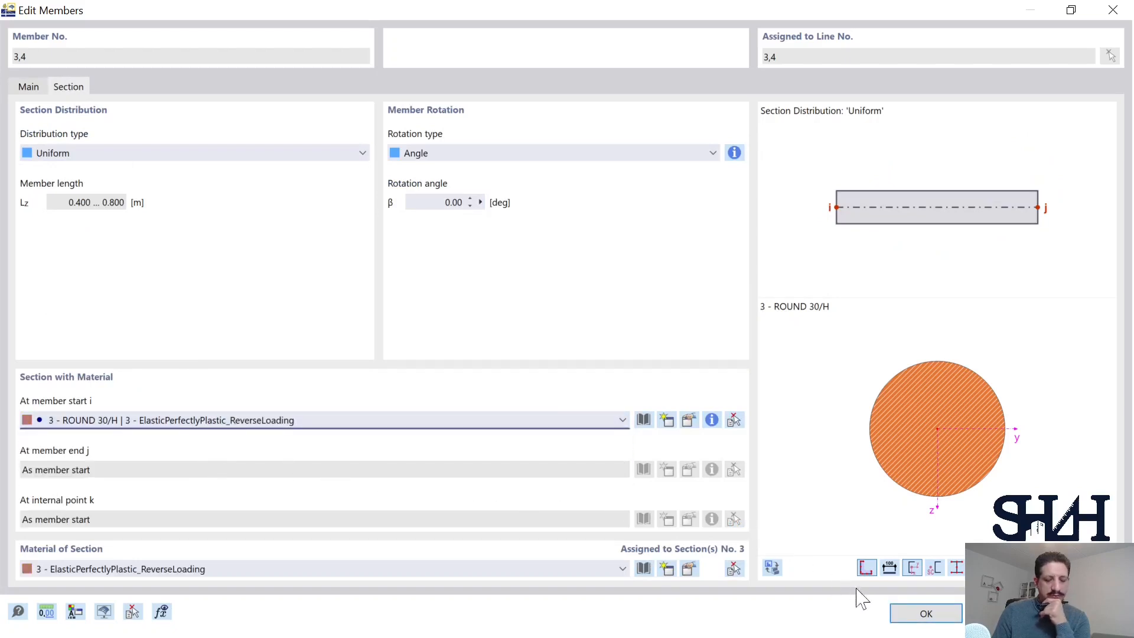
pyautogui.click(906, 613)
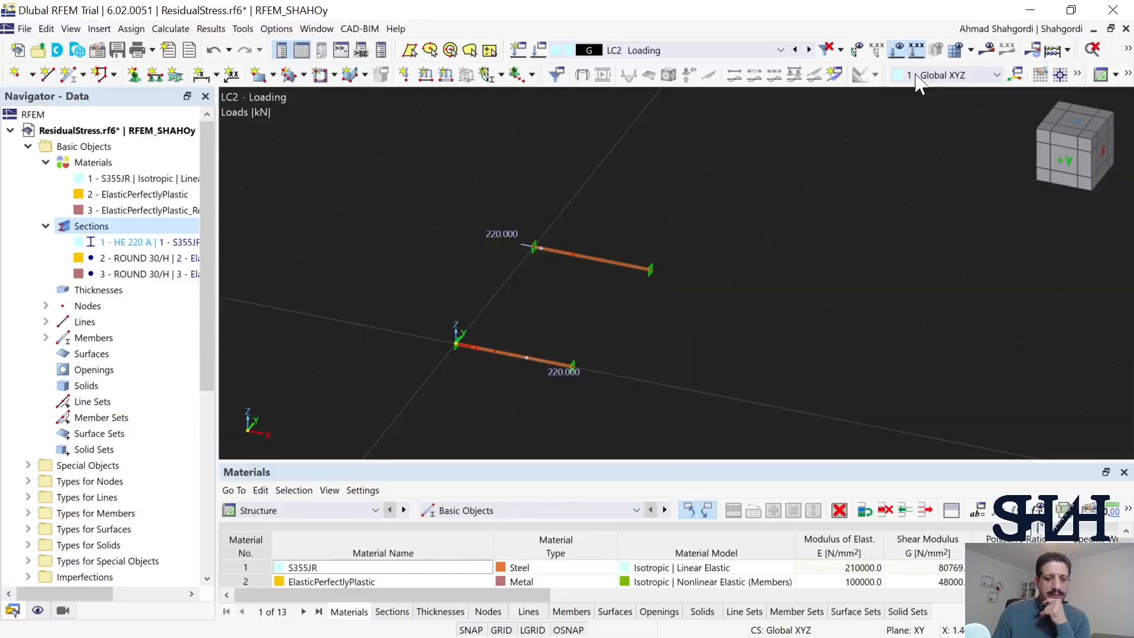
# Step: Calculate the LC2 Loading load case and examine the axial force N in both bars
pyautogui.click(986, 49)
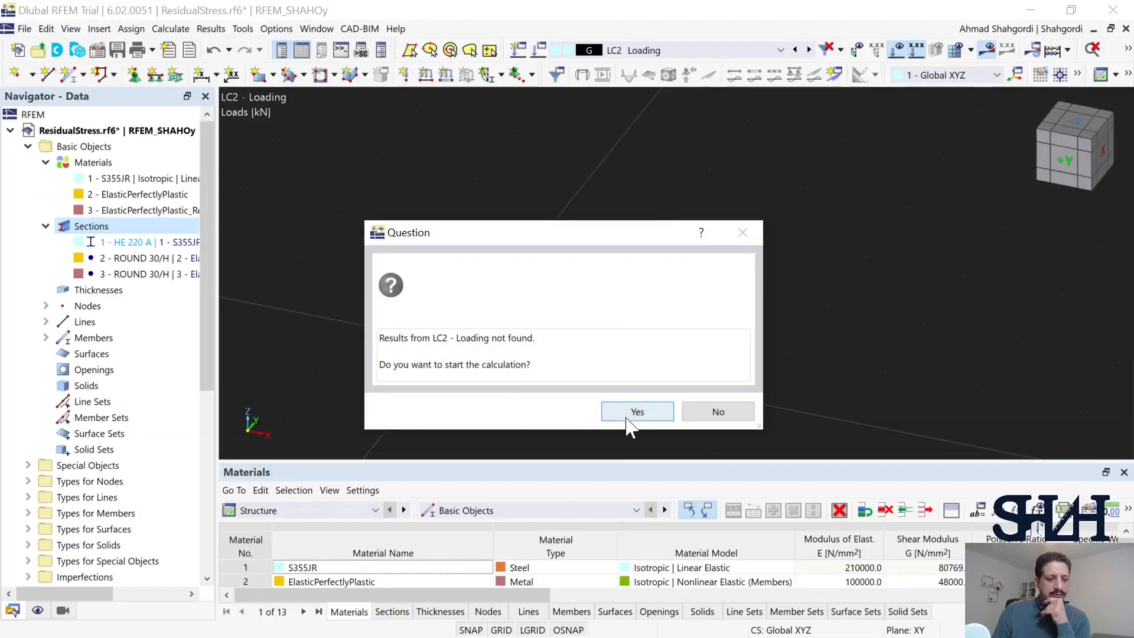
pyautogui.click(626, 417)
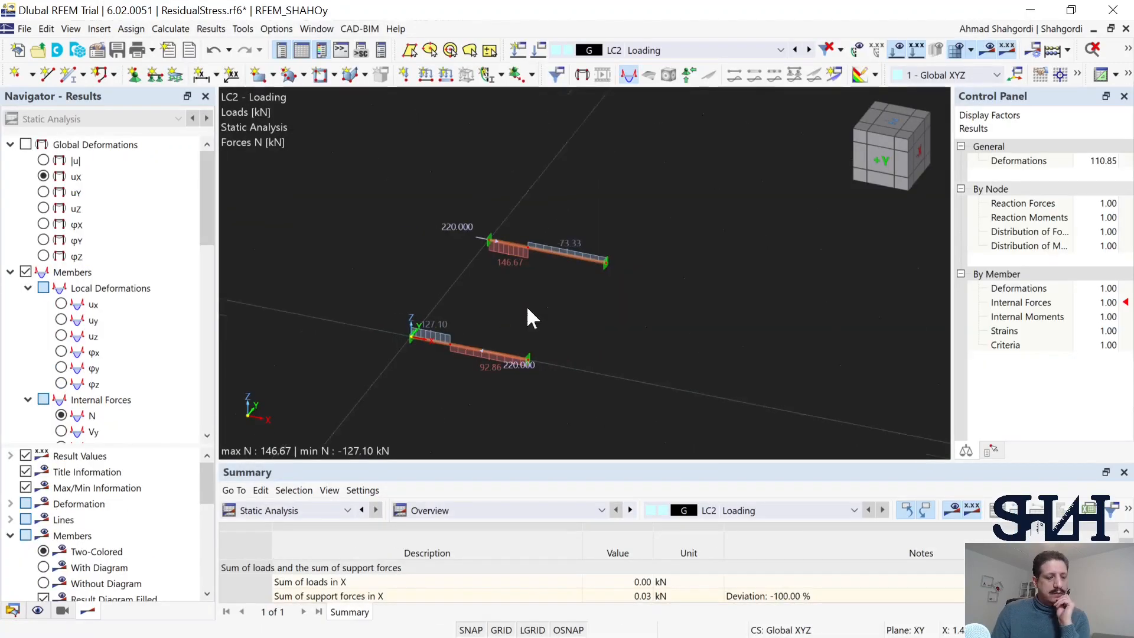
pyautogui.scroll(1, 526, 306)
pyautogui.moveTo(531, 301); pyautogui.dragTo(625, 300, button='middle')
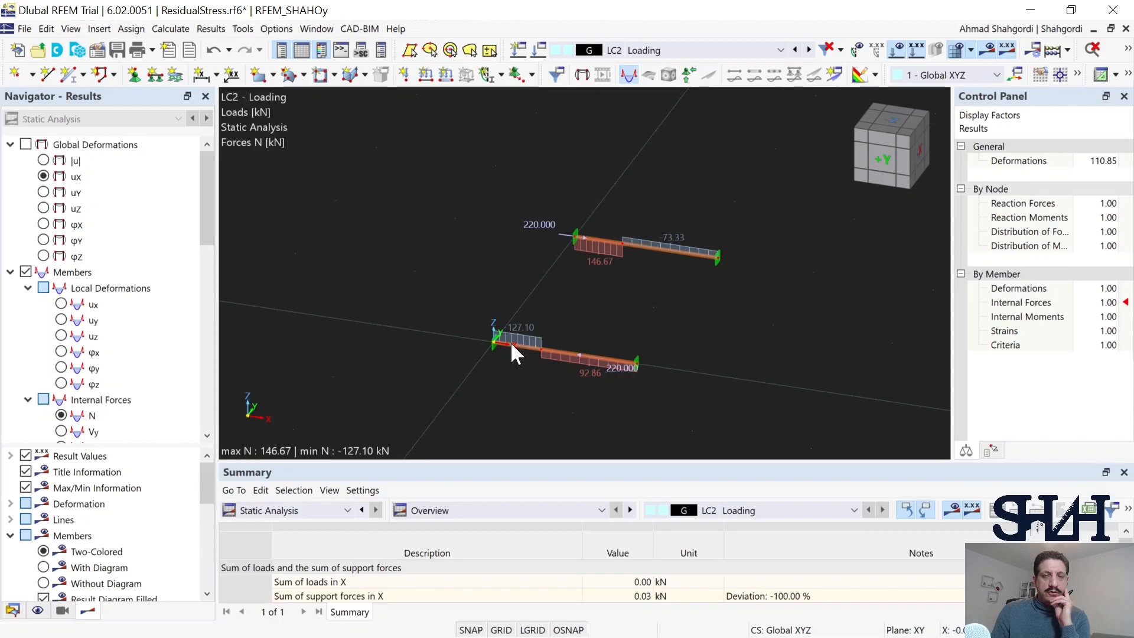
pyautogui.moveTo(515, 344)
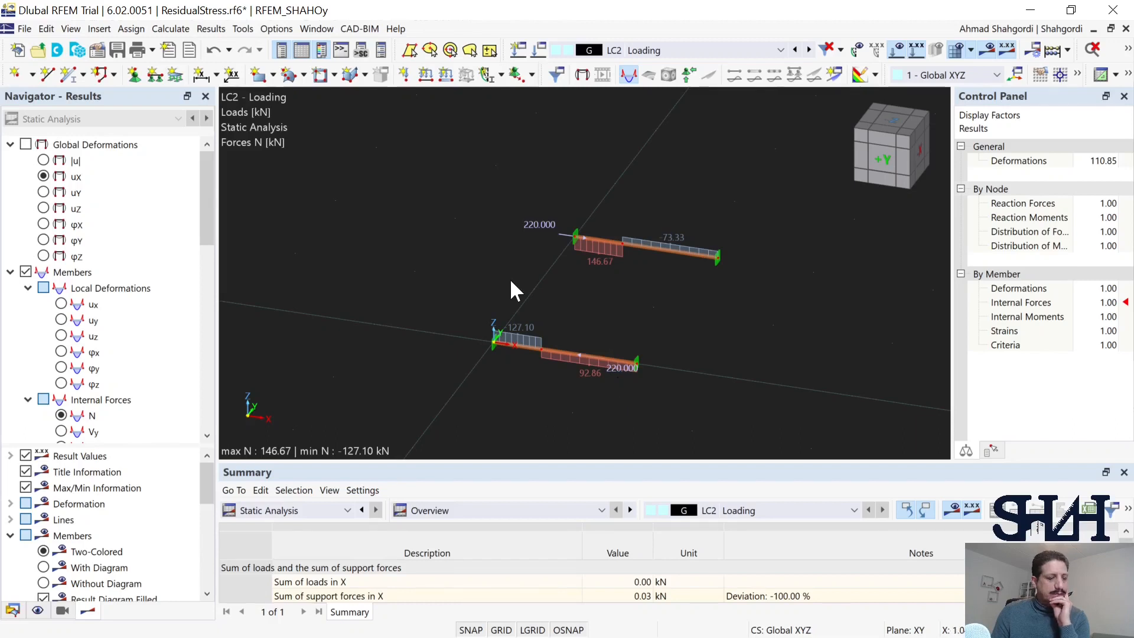
# Step: Compare the axial strain εx and the global displacement uX of the two bars for LC2
pyautogui.scroll(-4, 183, 259)
pyautogui.scroll(-2, 183, 260)
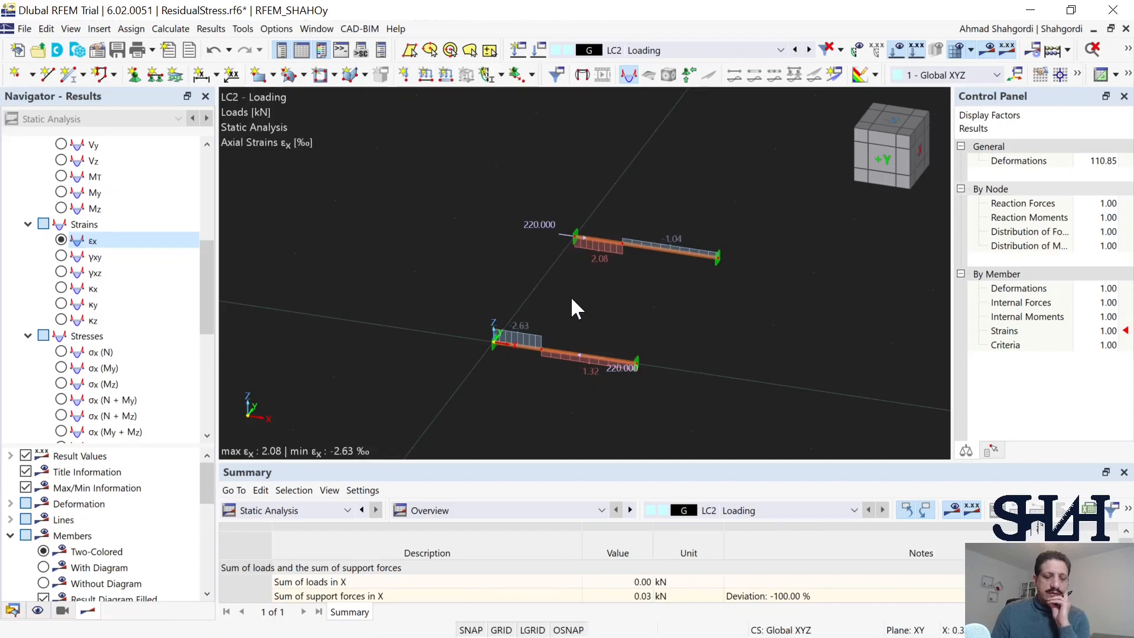
pyautogui.scroll(6, 118, 302)
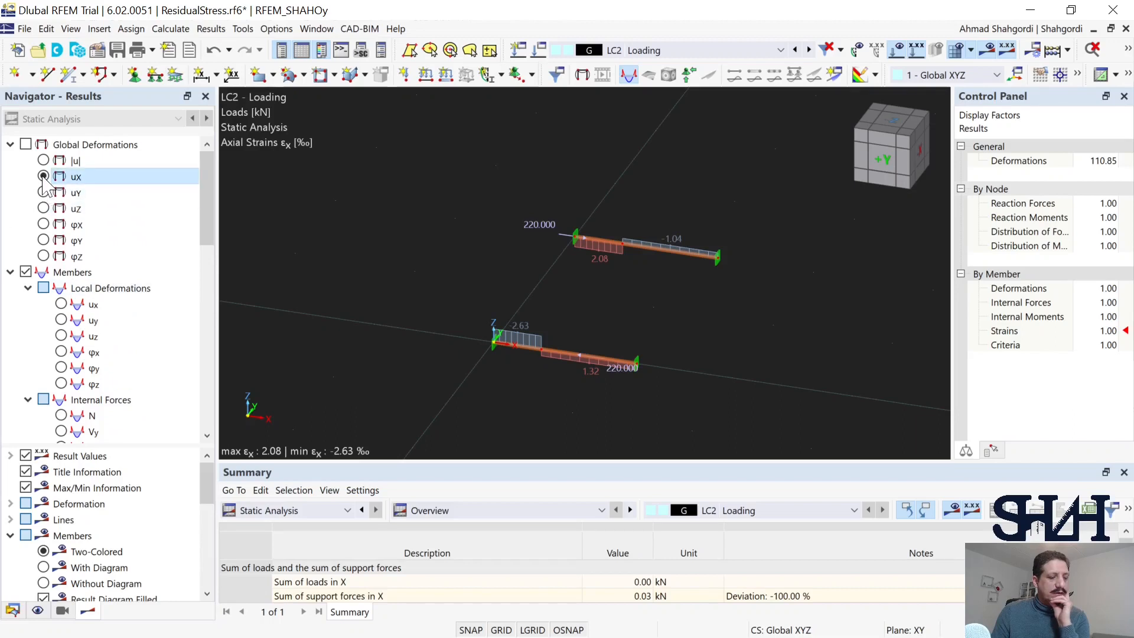
pyautogui.click(59, 176)
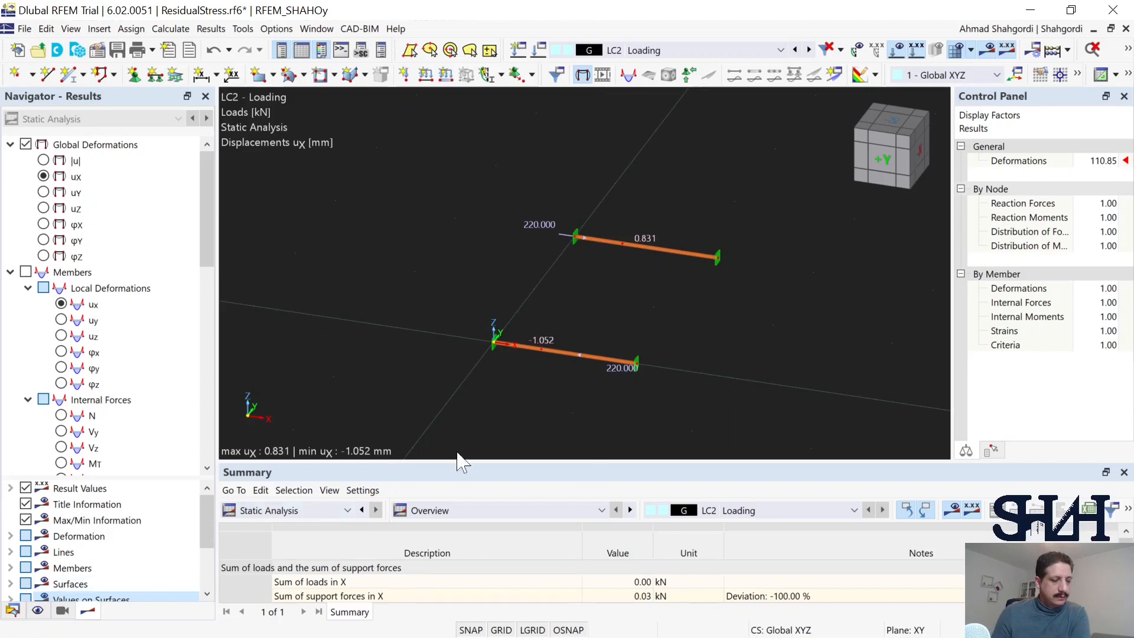
# Step: Display the local member displacement ux for both bars, save the model, and inspect the original bar's loaded point
pyautogui.scroll(-1, 89, 371)
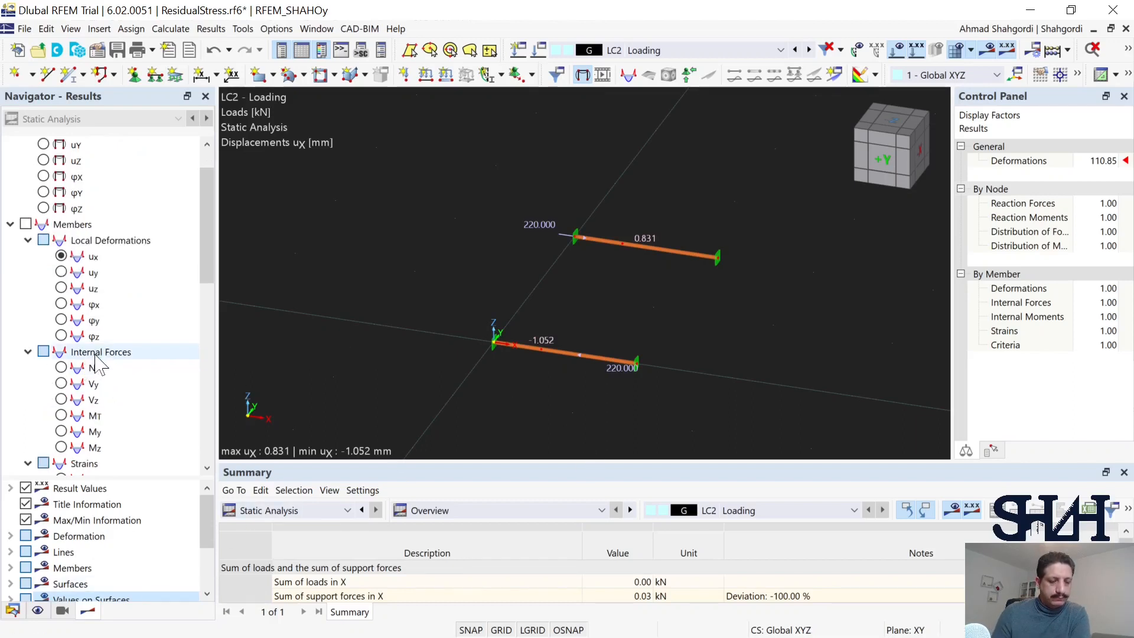
pyautogui.click(61, 256)
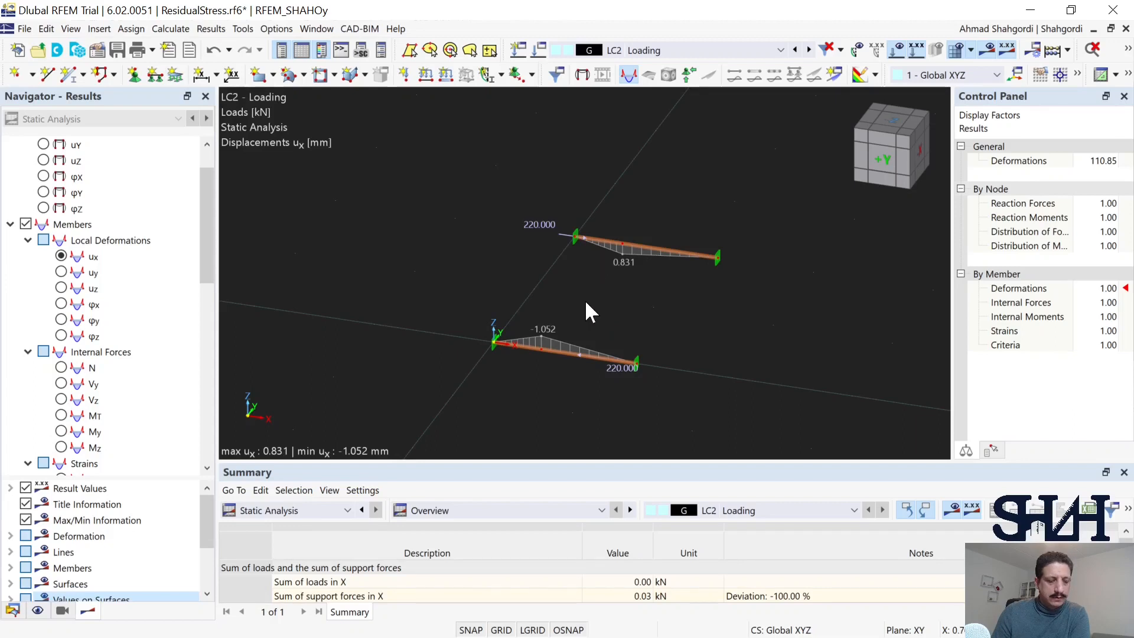
pyautogui.moveTo(585, 302); pyautogui.dragTo(532, 301, button='middle')
pyautogui.scroll(2, 535, 315)
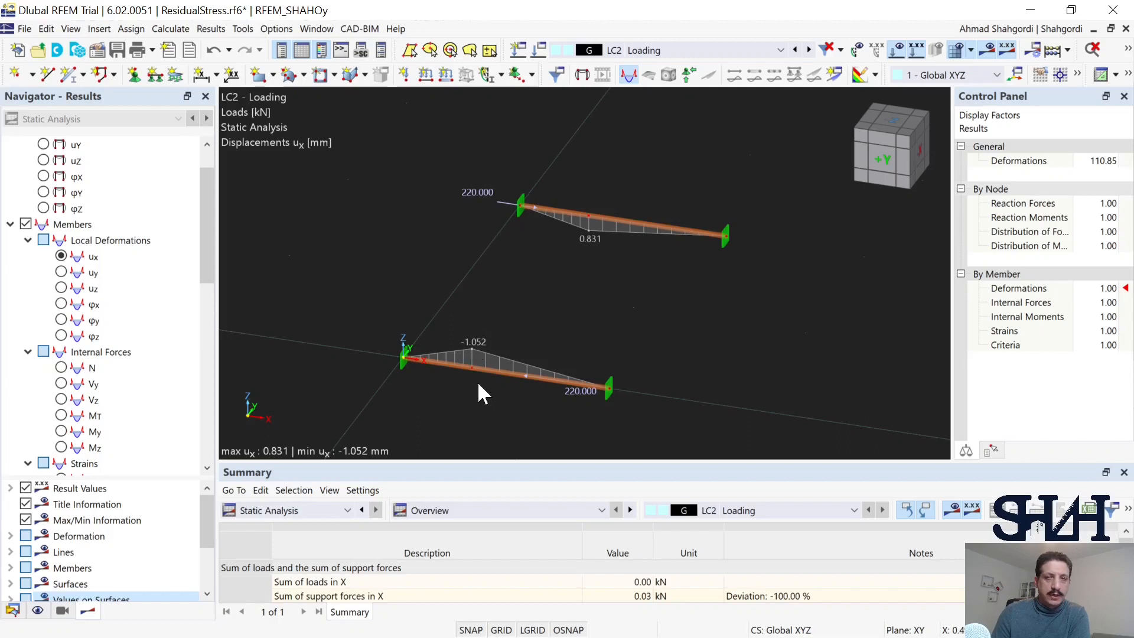
pyautogui.hotkey('ctrl', 's')
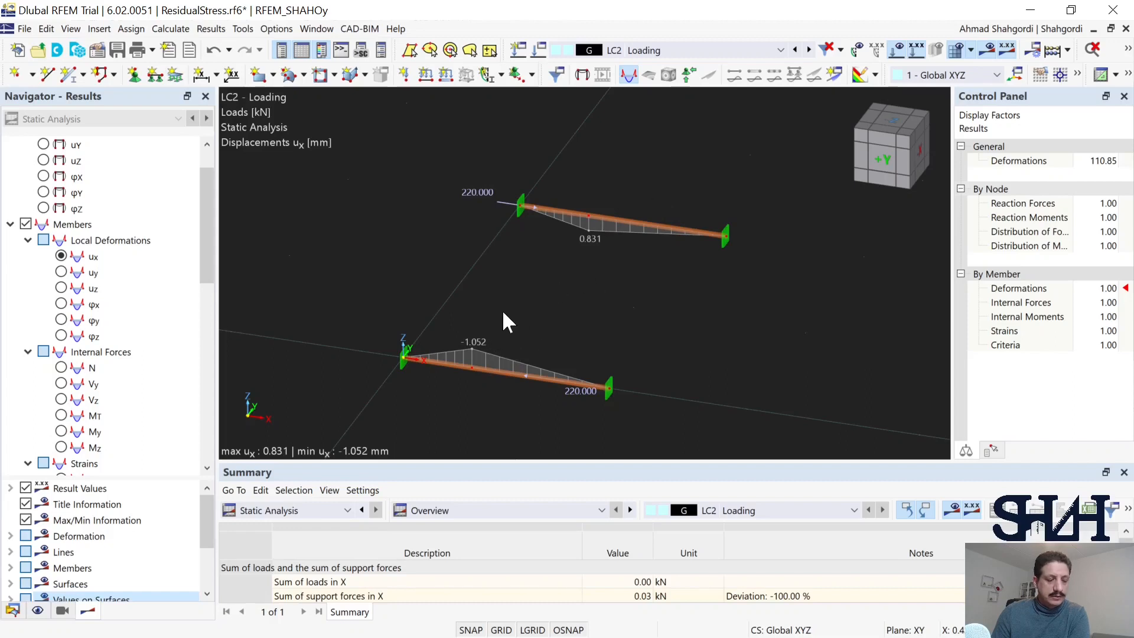
pyautogui.moveTo(460, 365)
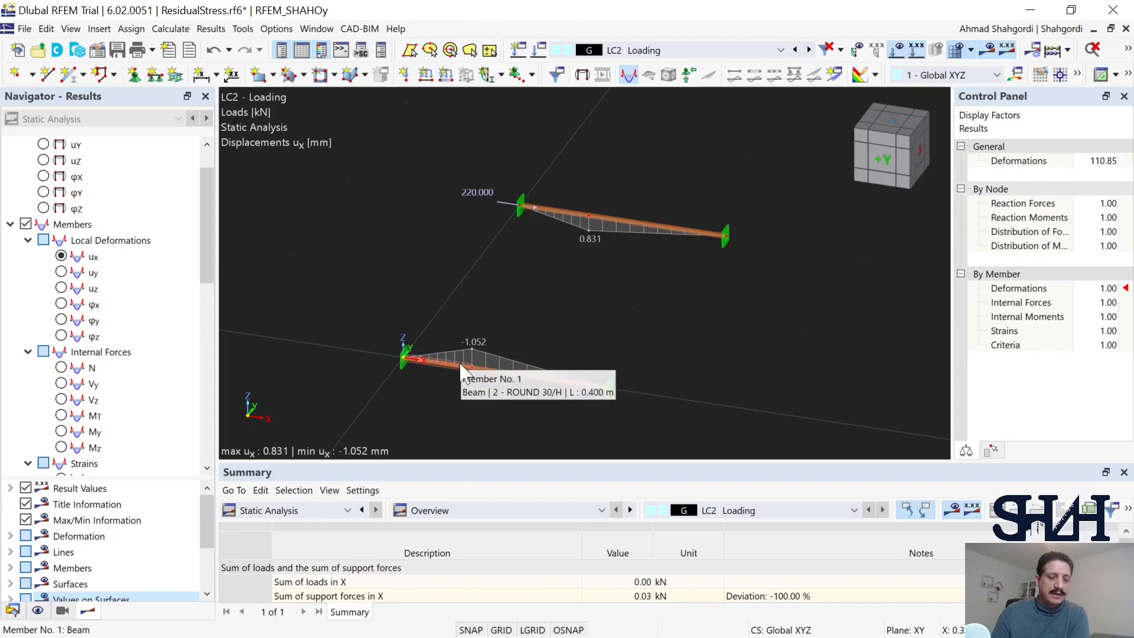